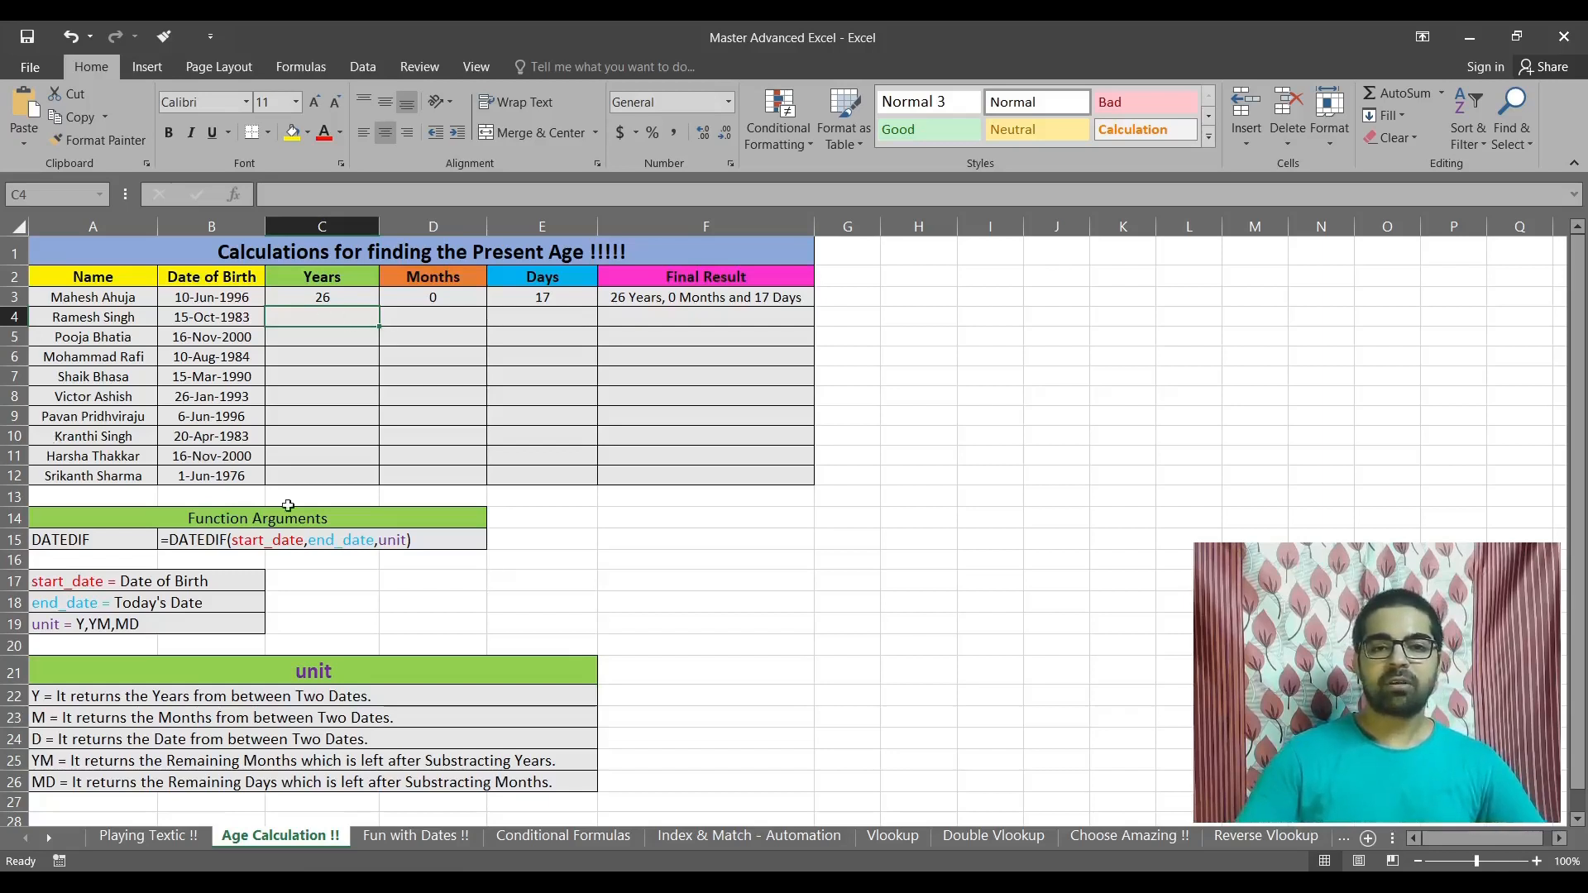
Step: Examine the DATEDIF syntax in the Function Arguments block in rows 14 and 15
mouse_move(223, 520)
mouse_down()
mouse_move(221, 488)
mouse_move(218, 536)
mouse_up()
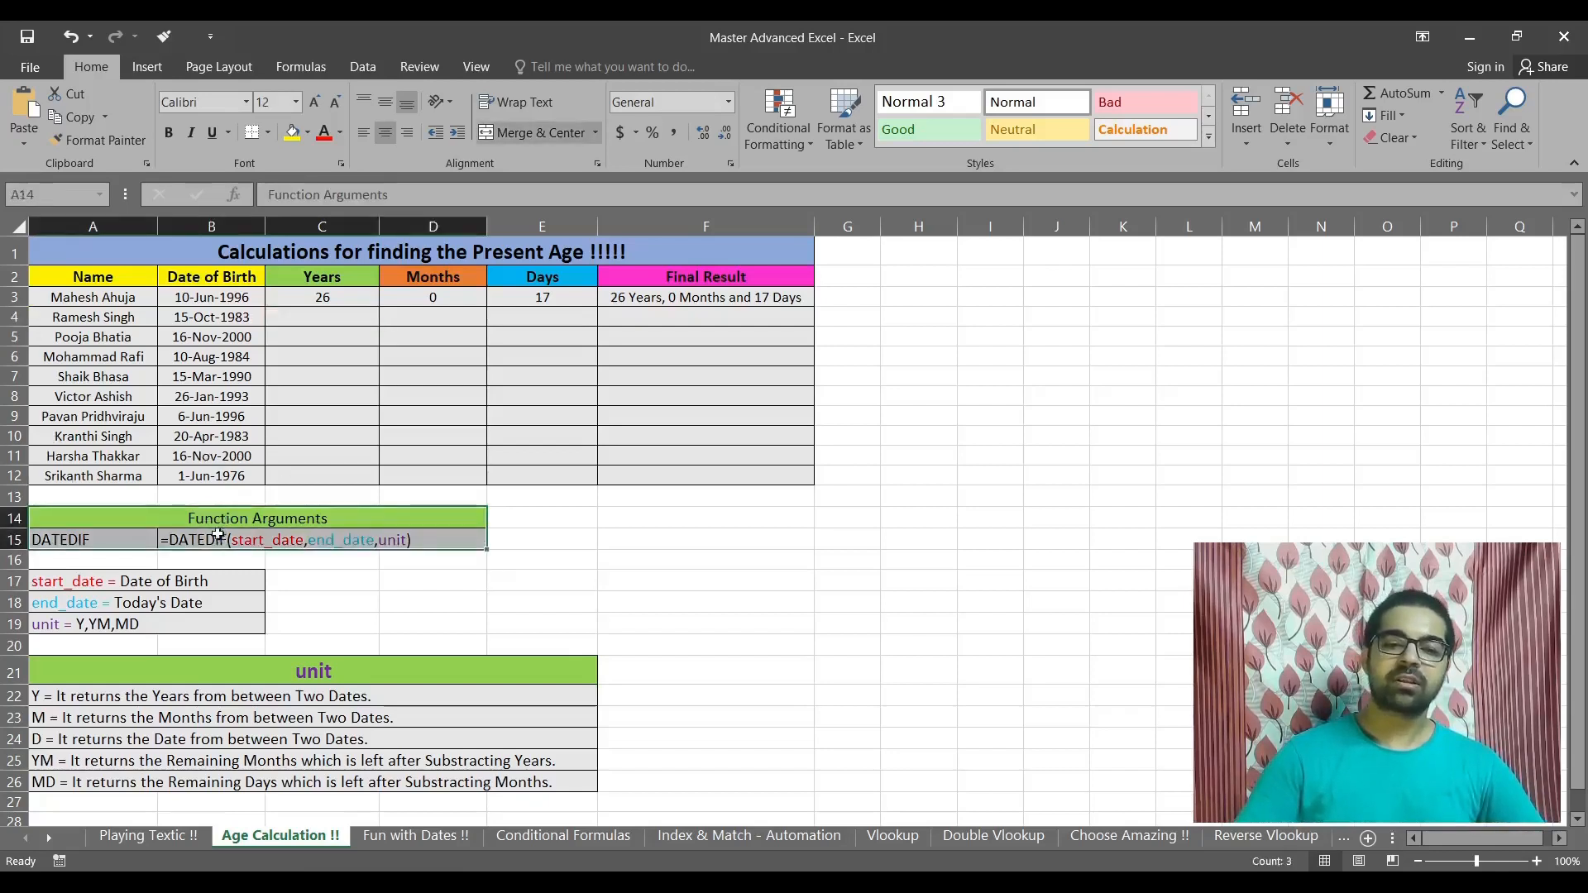
click(254, 539)
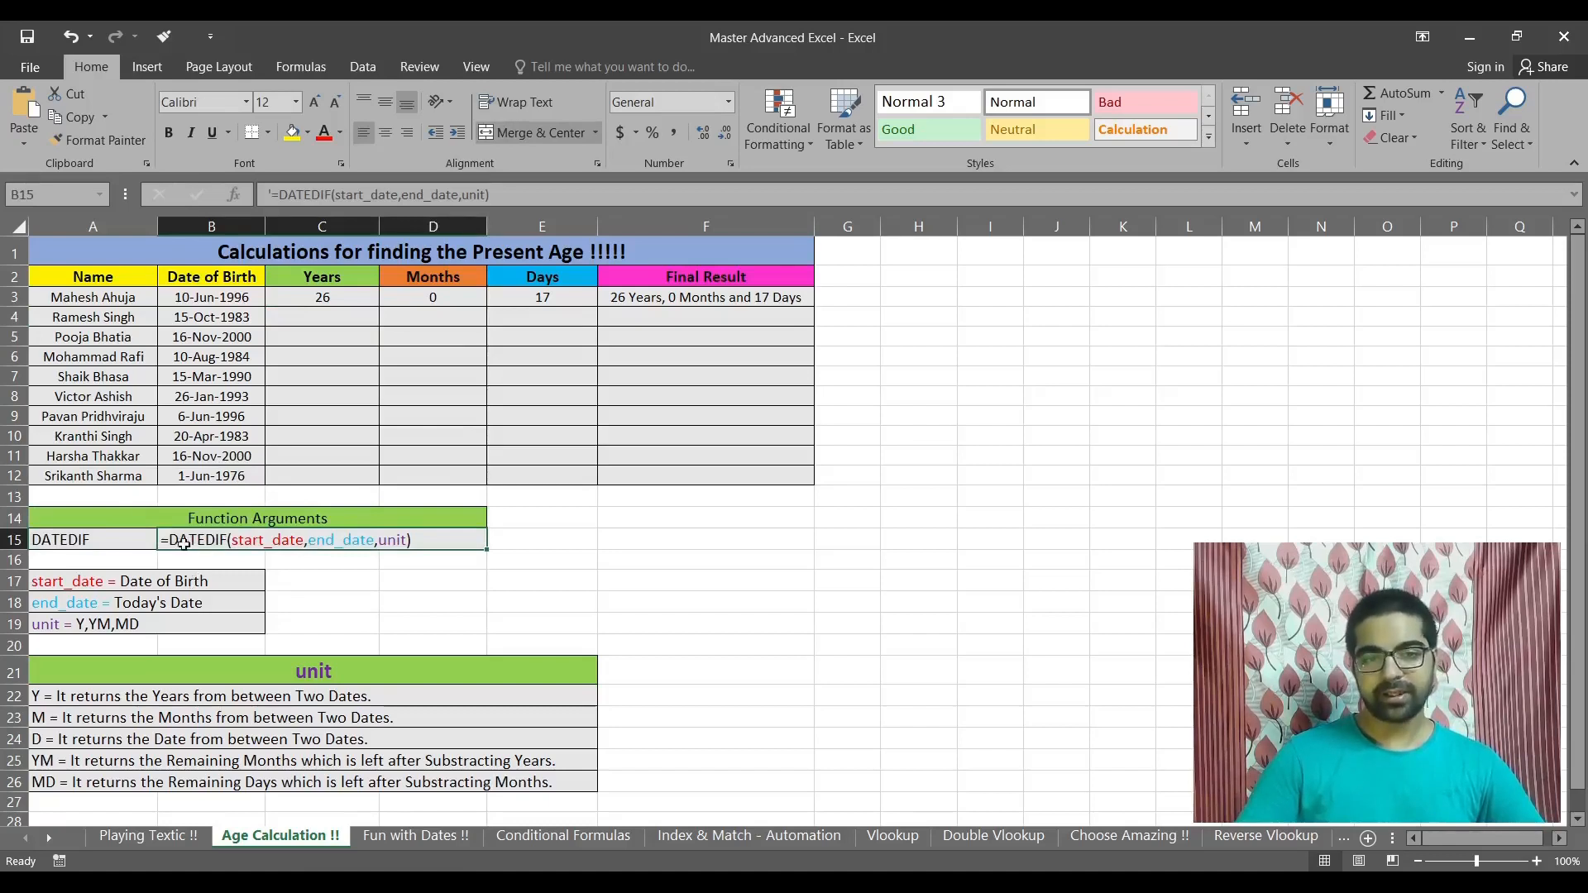
drag(256, 520, 258, 543)
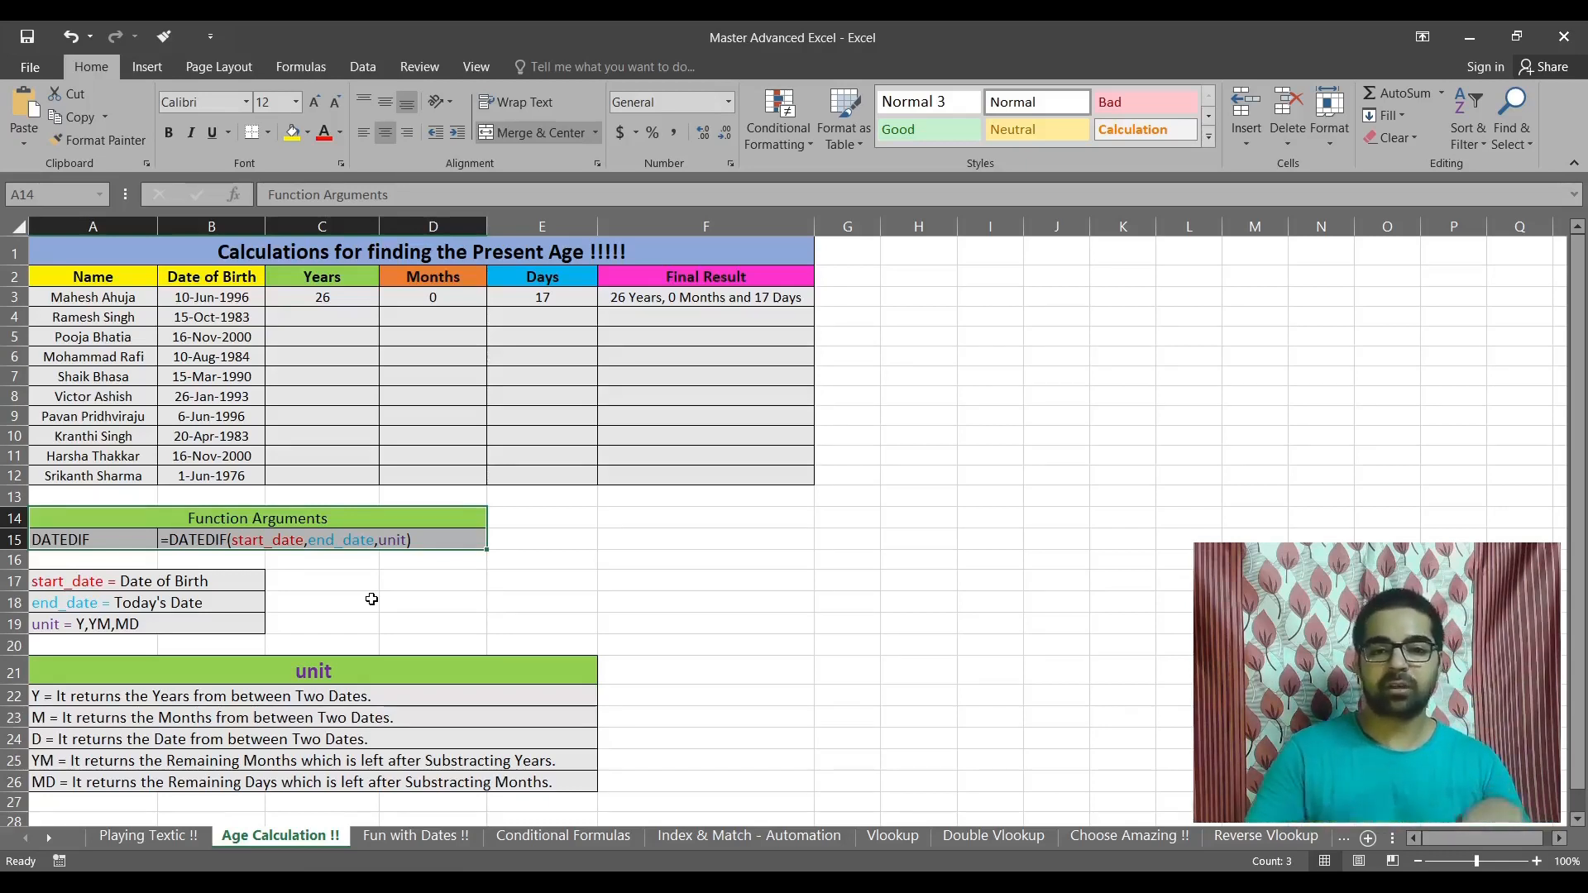
click(334, 330)
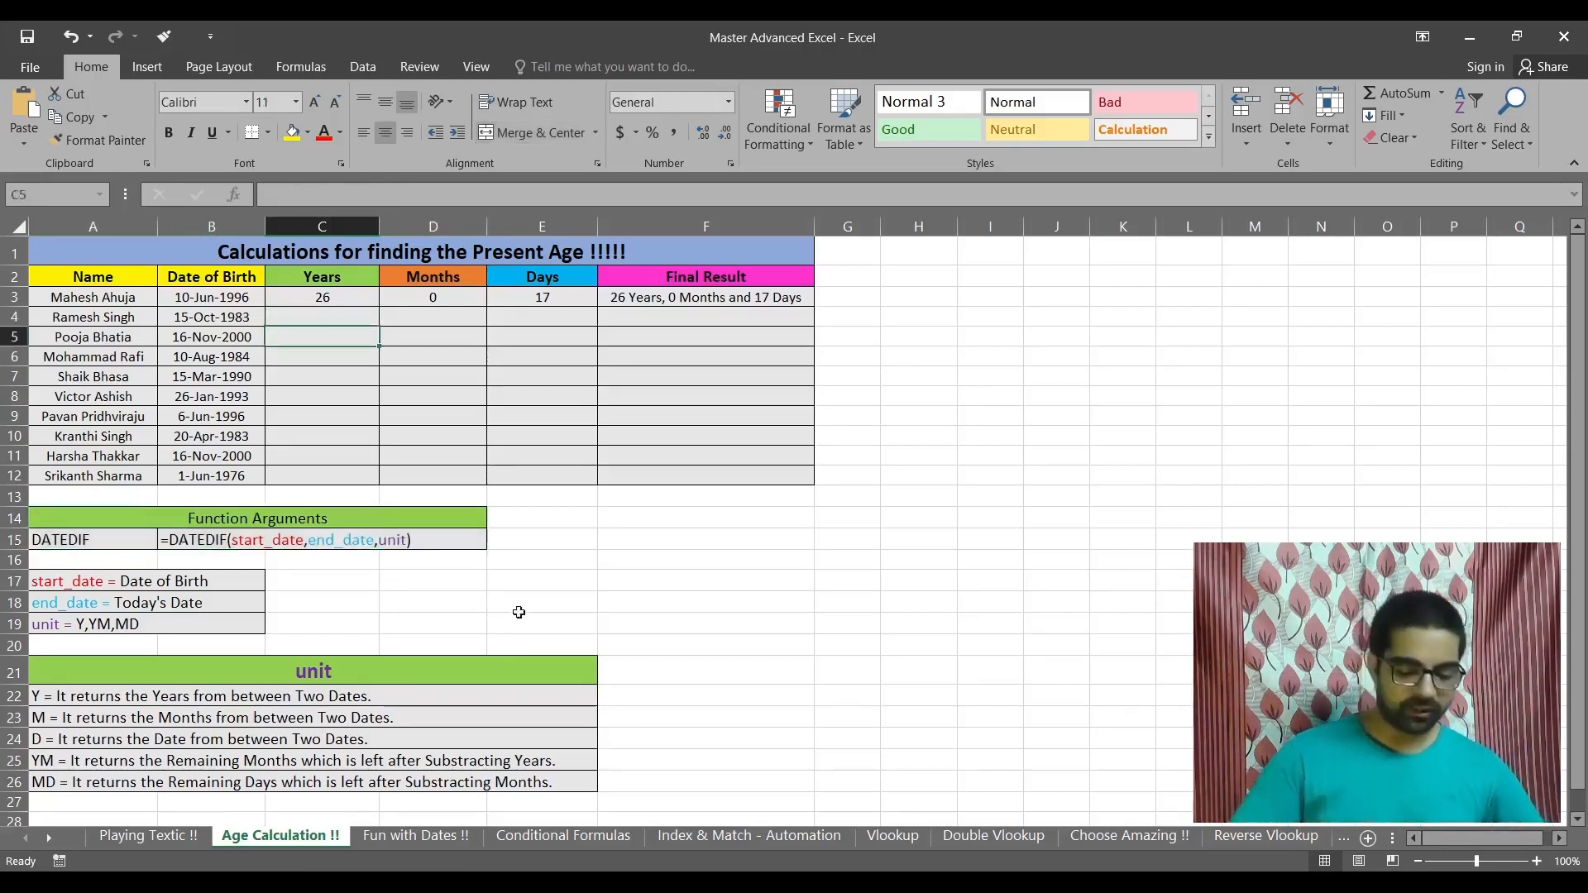
text(=dated)
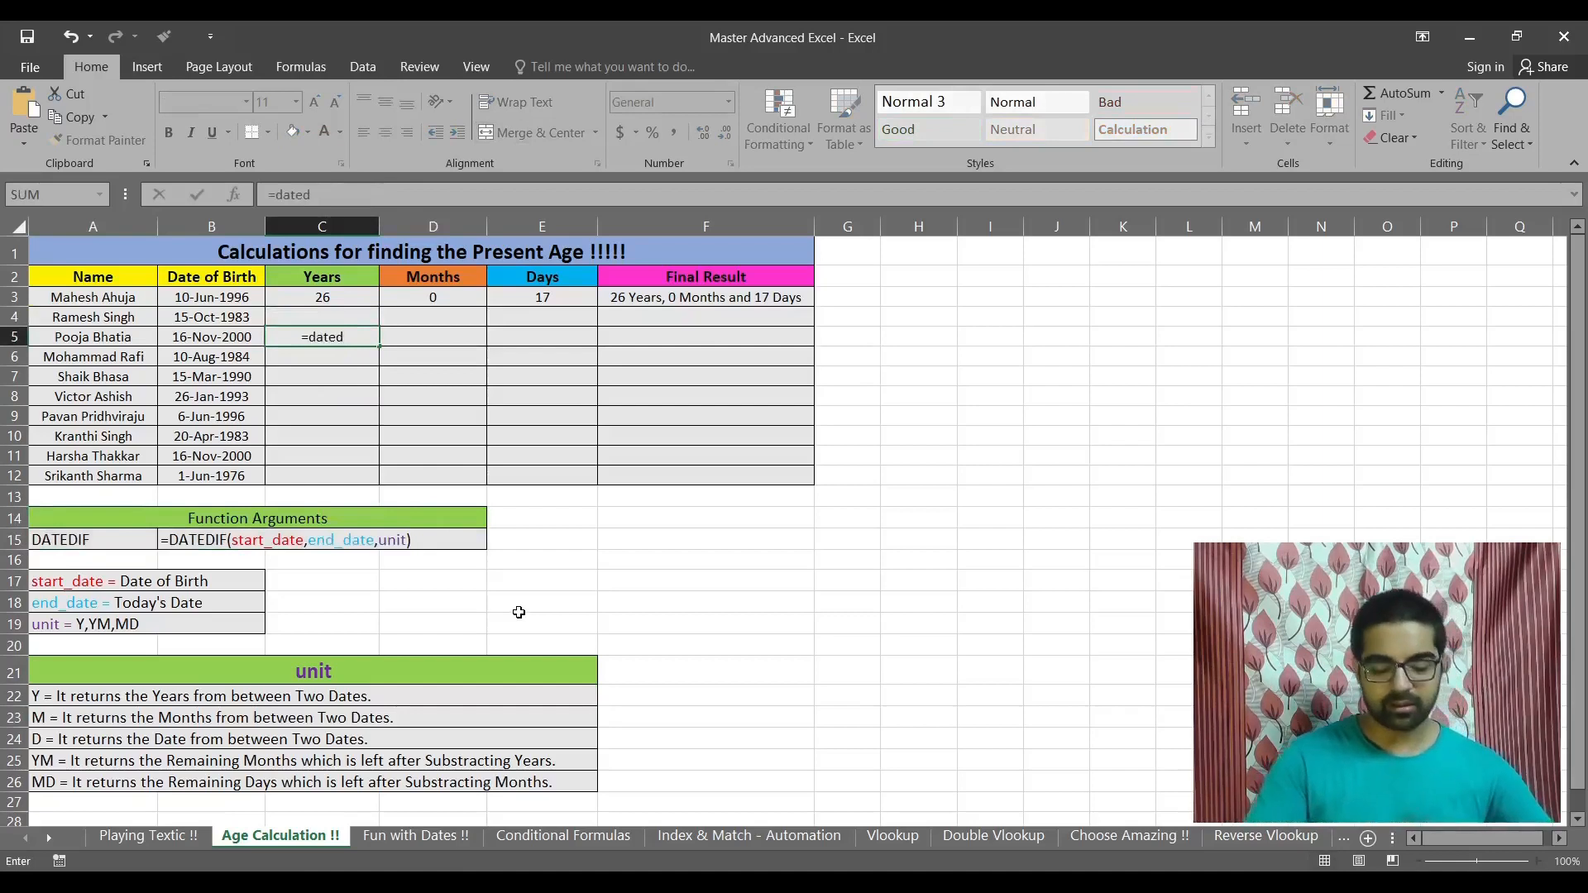
text(if)
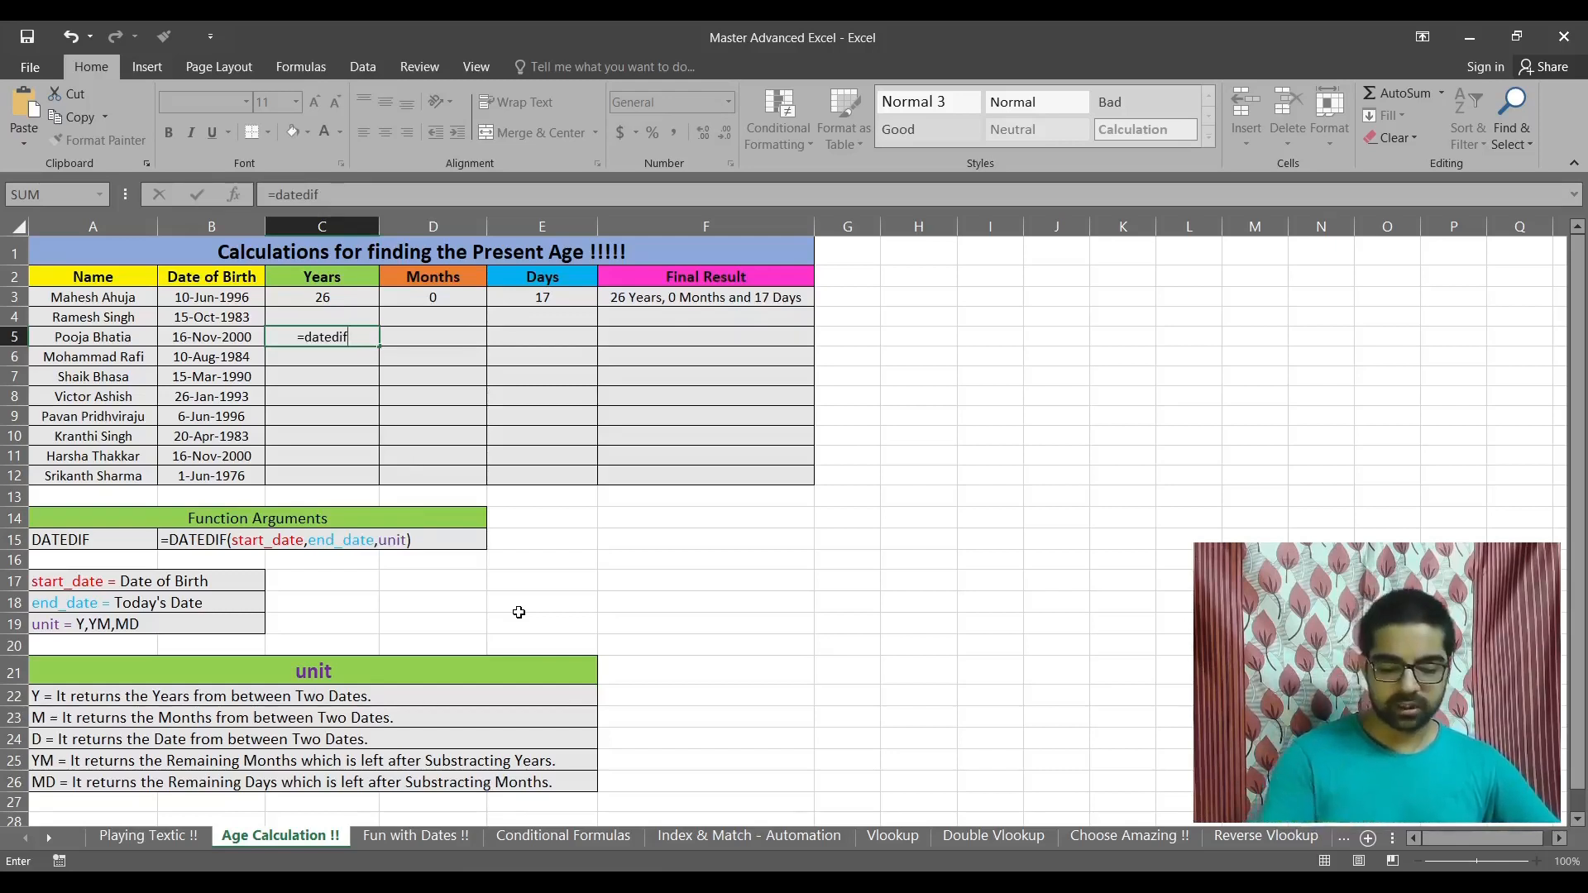
key(BackSpace)
key(BackSpace)
key(BackSpace)
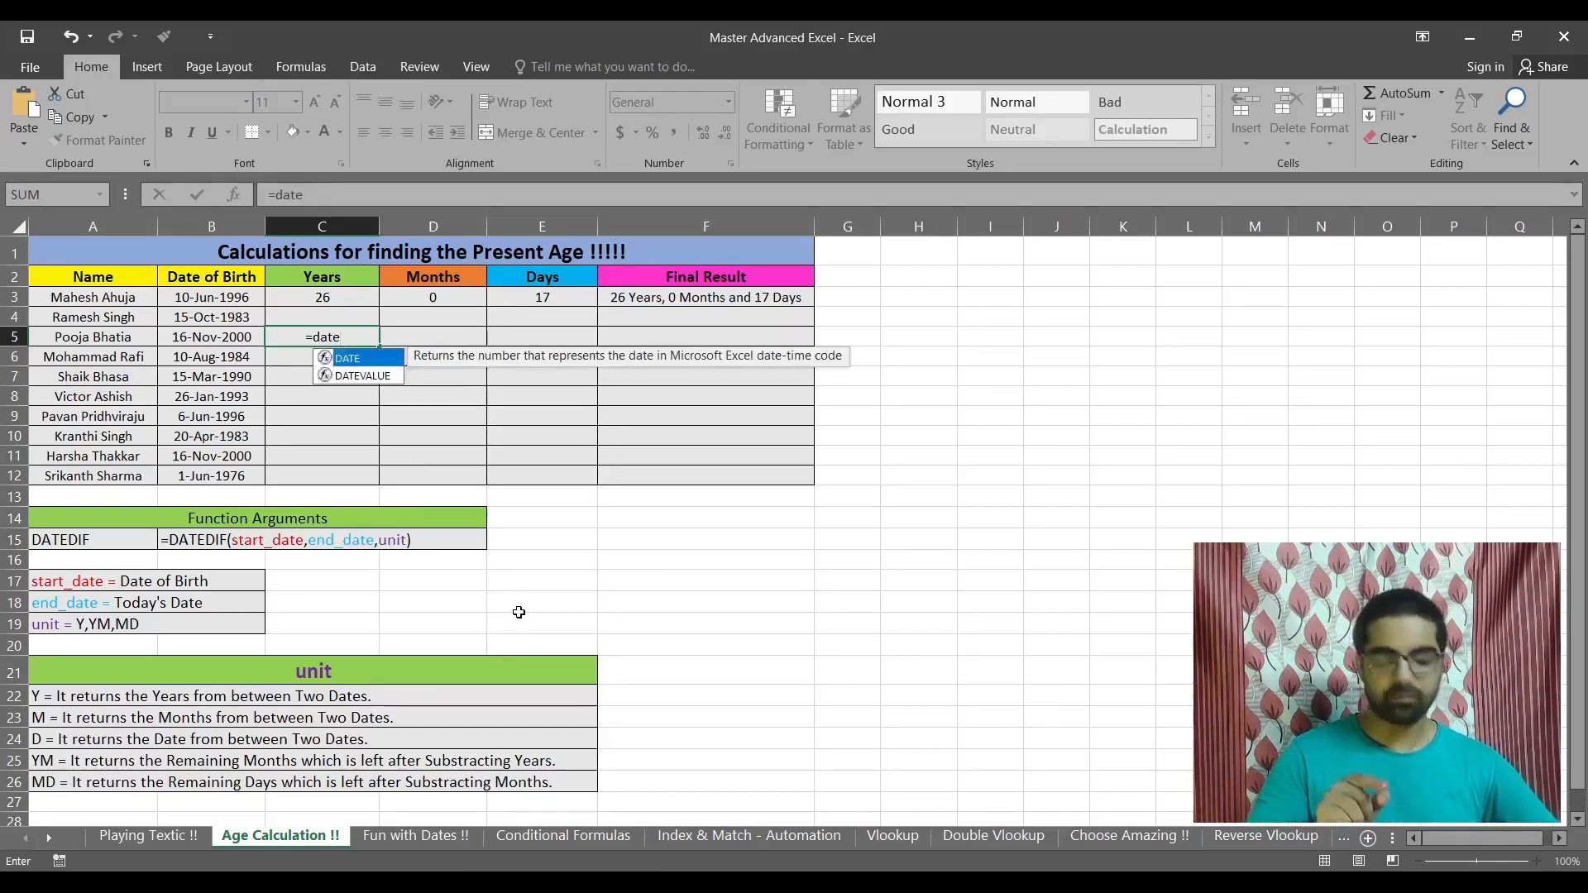
text(dif)
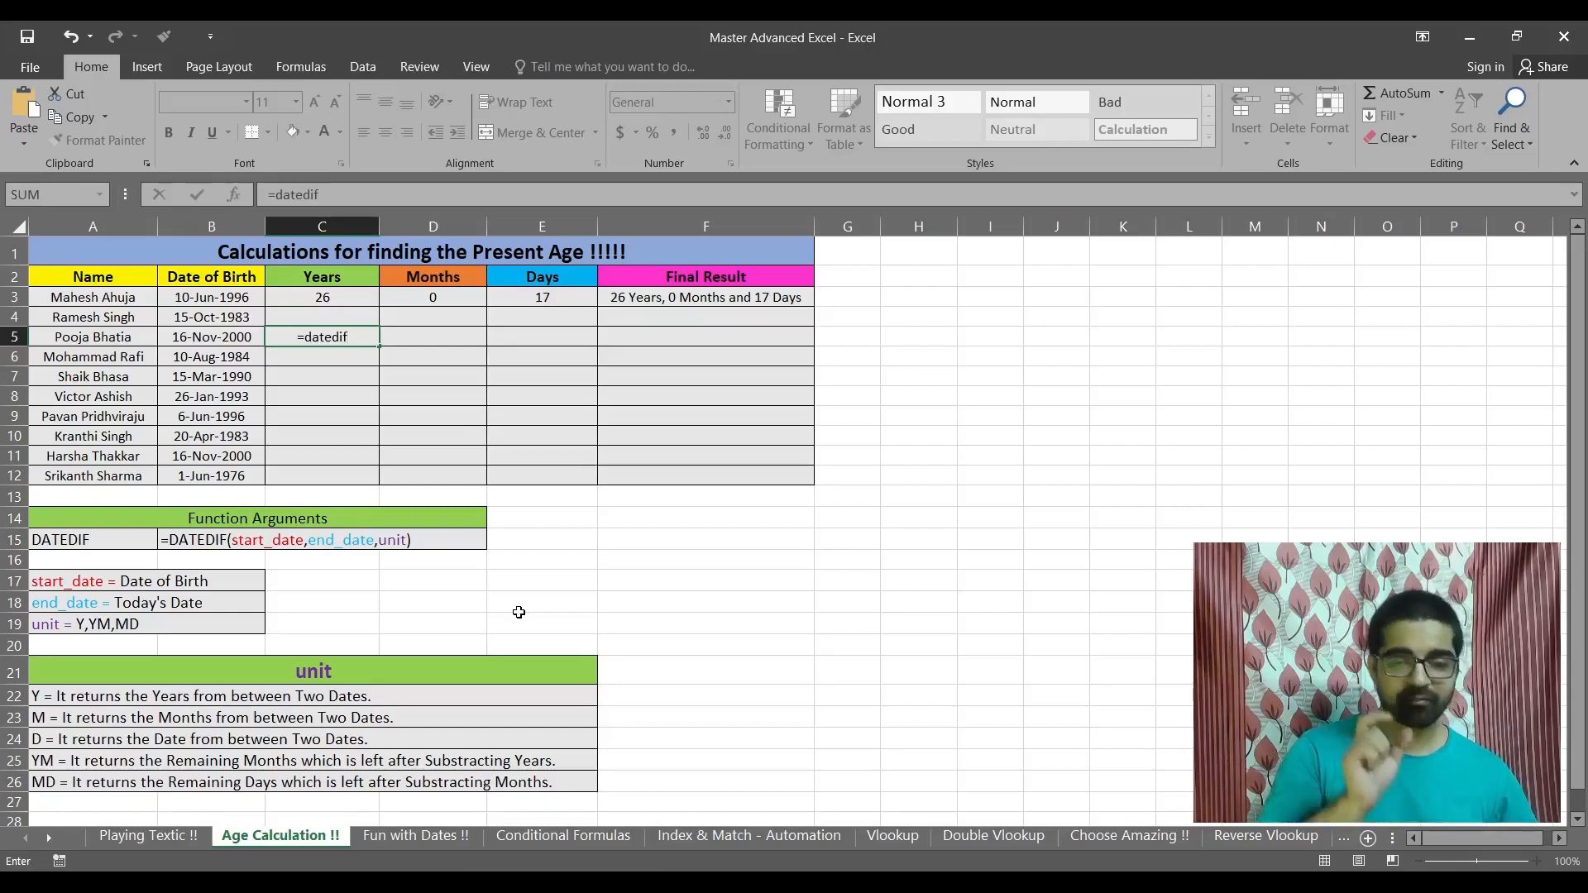
text(()
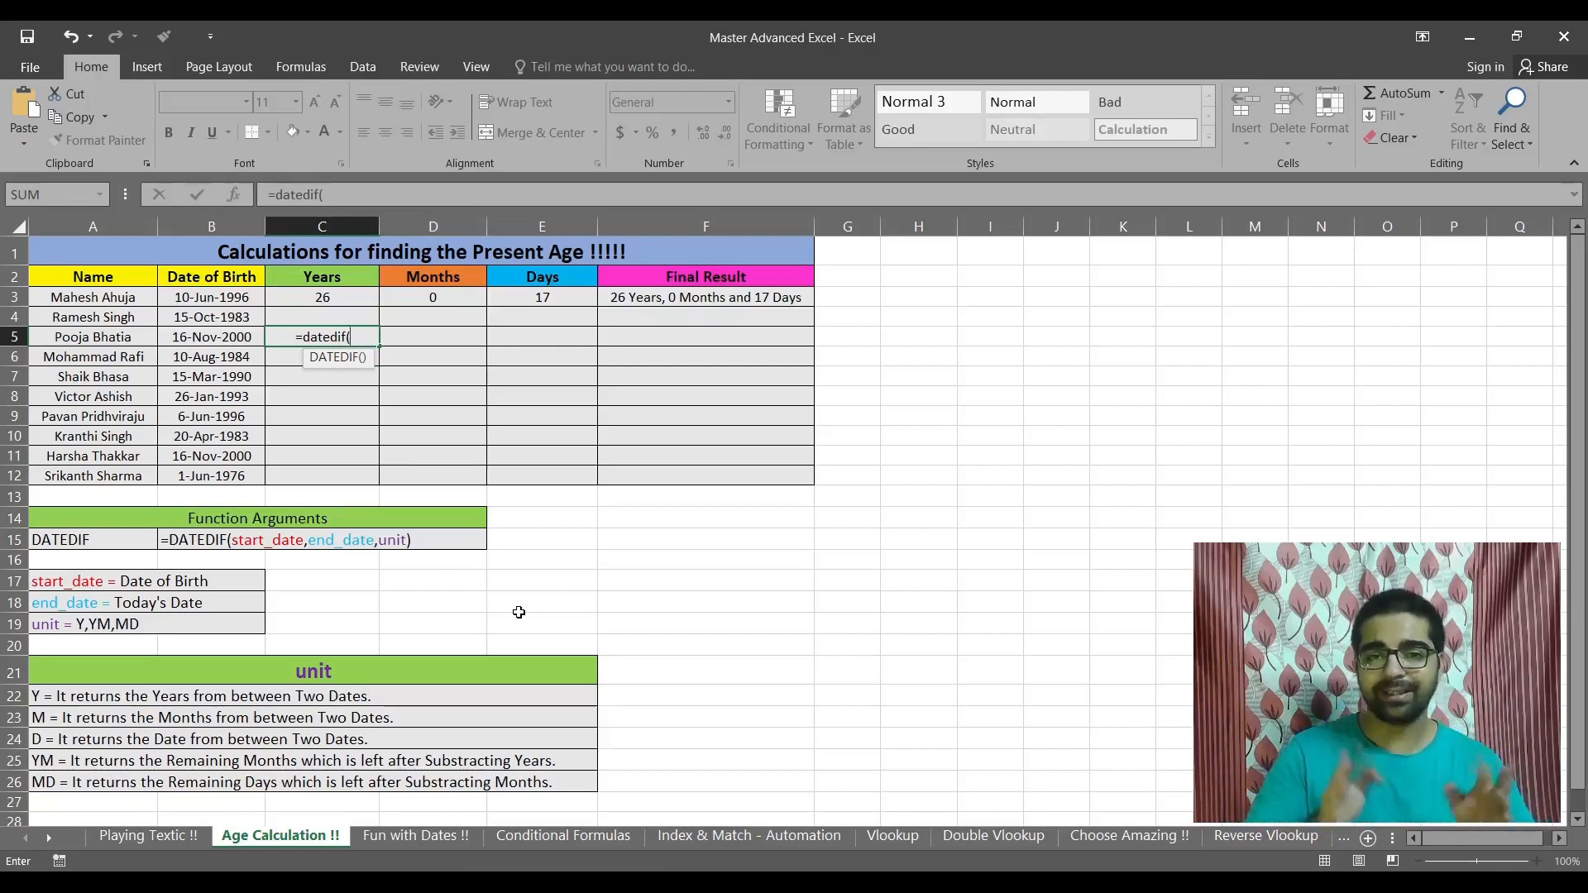
key(Escape)
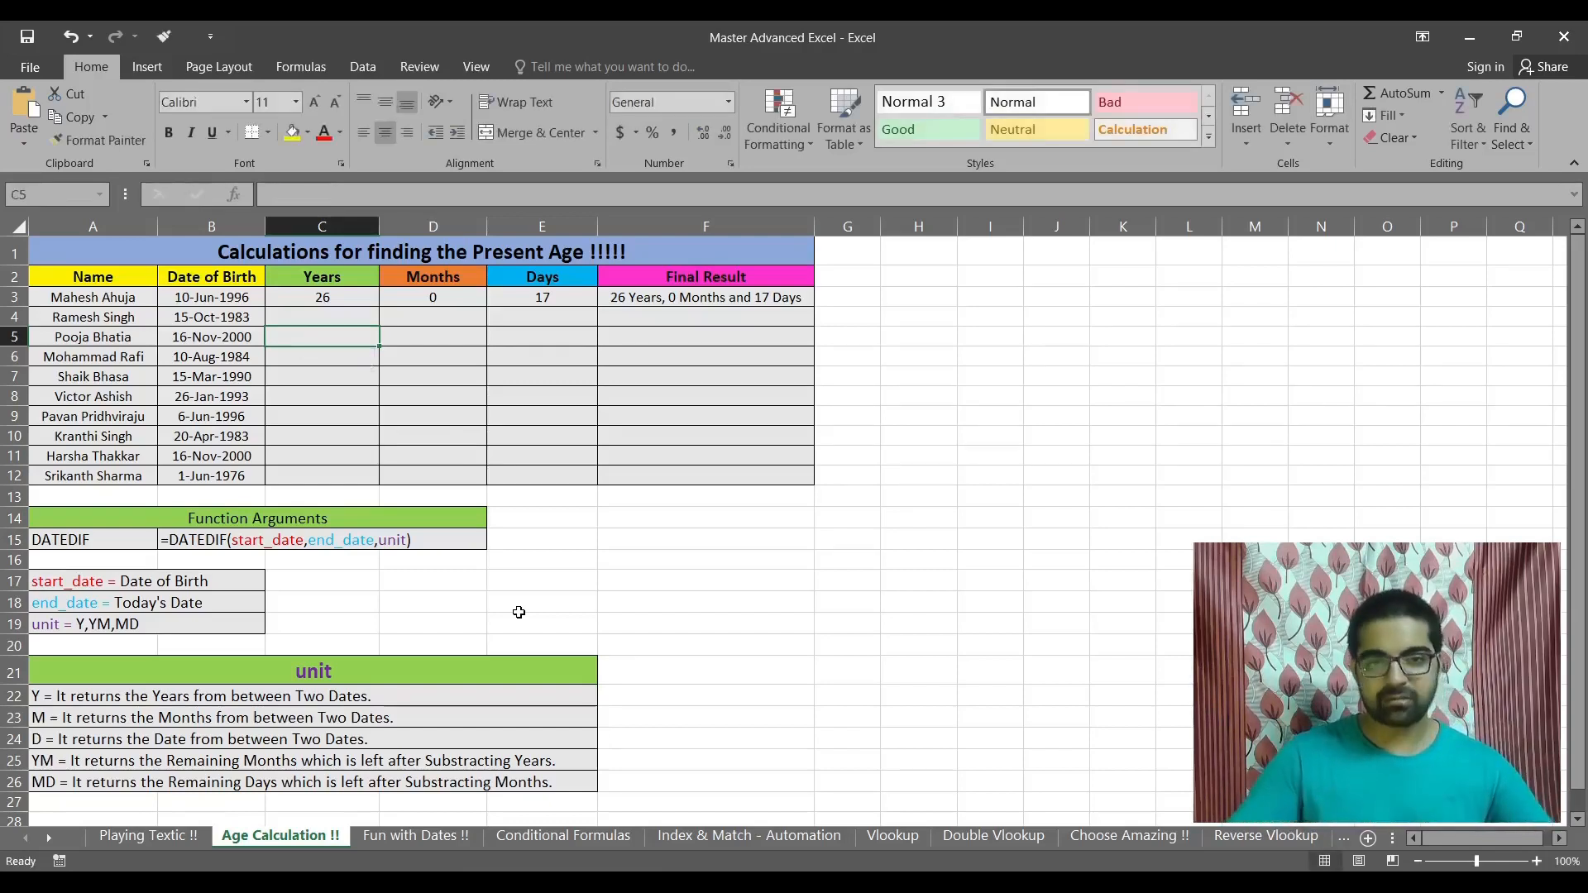
Step: Review the DATEDIF syntax, its start_date, end_date and unit definitions, and the meaning of the Y, M, D, YM and MD units
drag(242, 525, 348, 541)
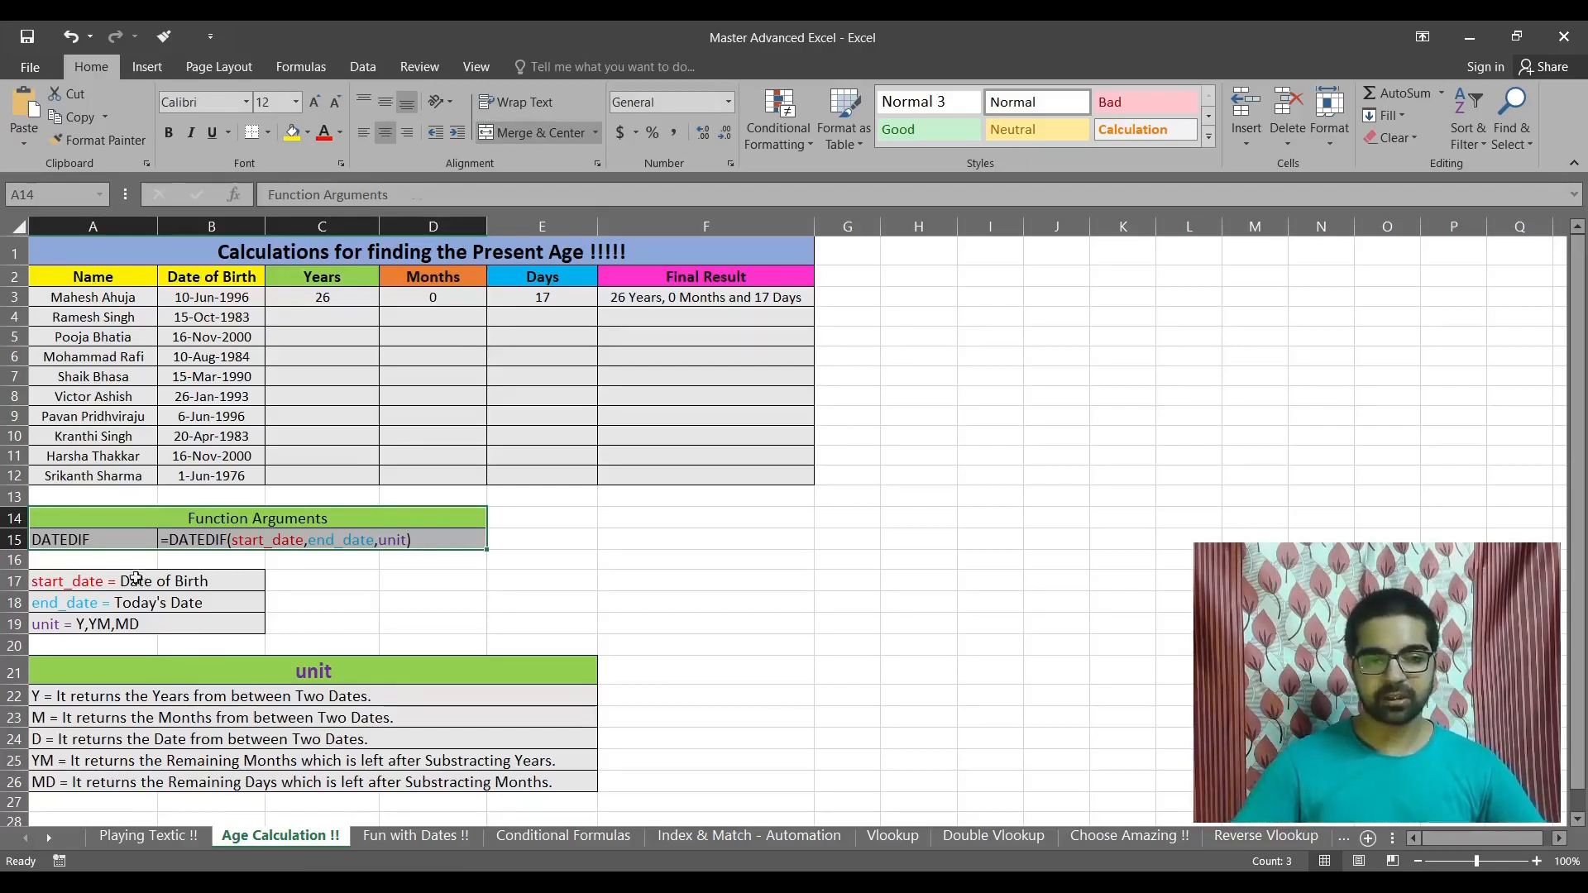
drag(142, 582, 144, 622)
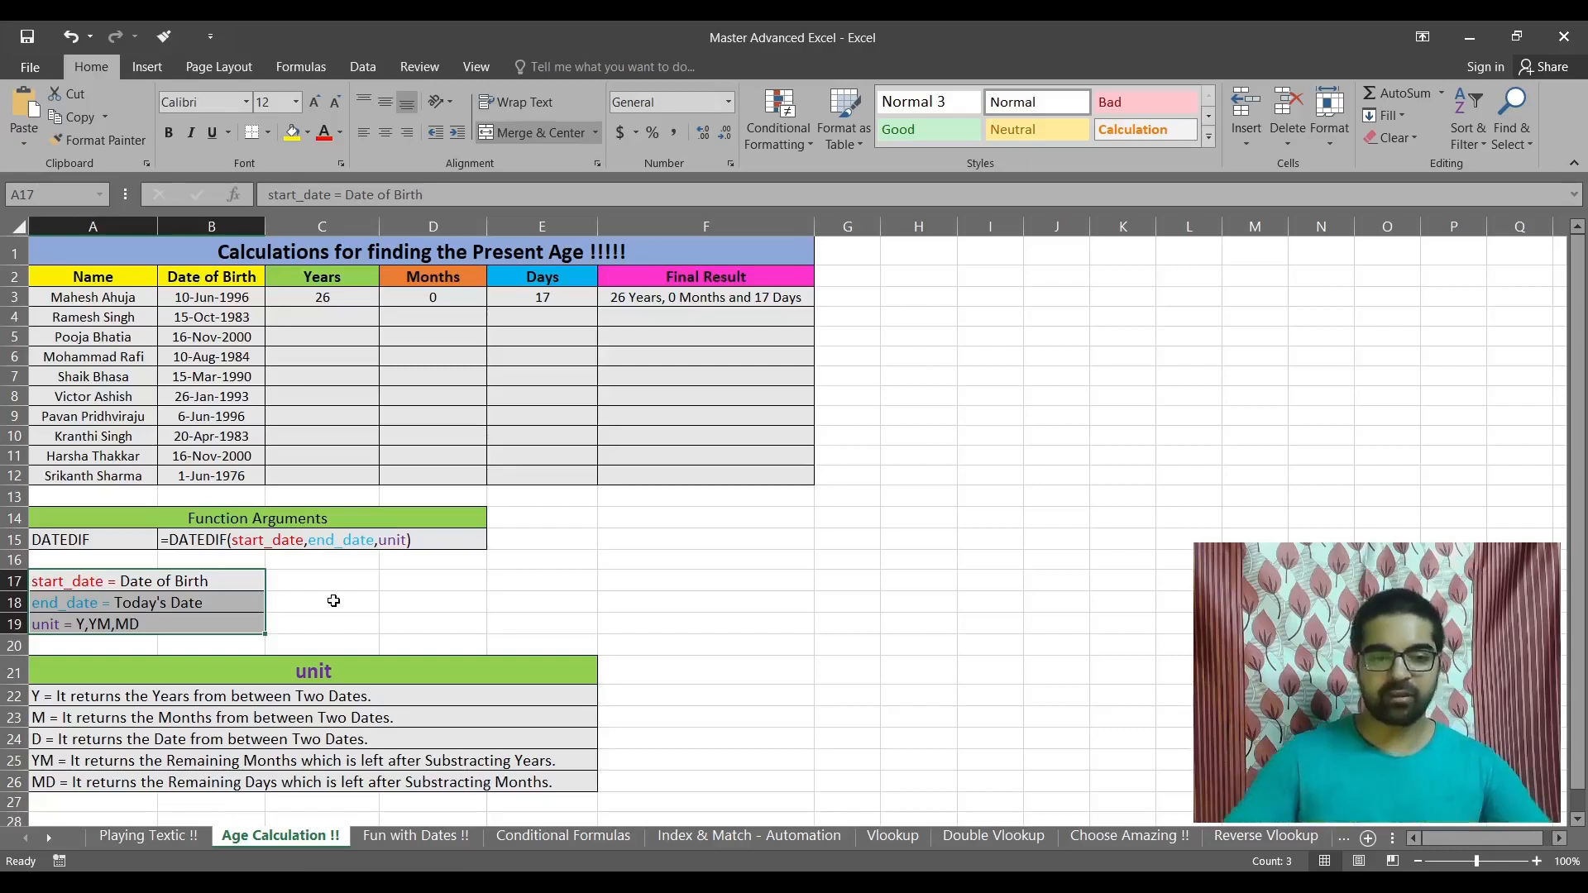
click(358, 666)
drag(357, 666, 397, 782)
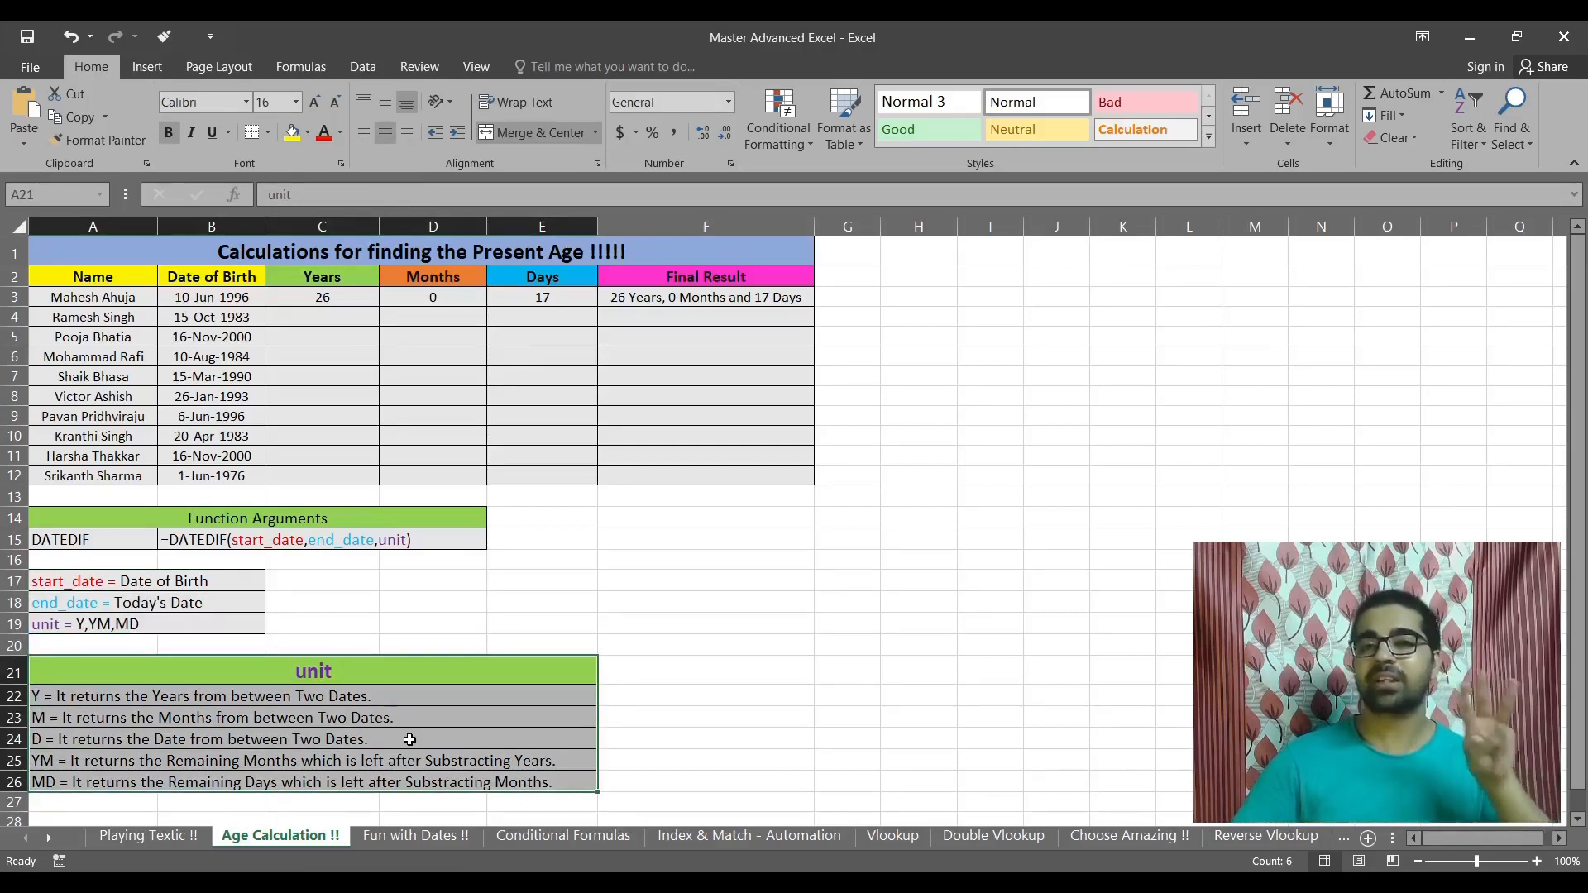
click(5, 696)
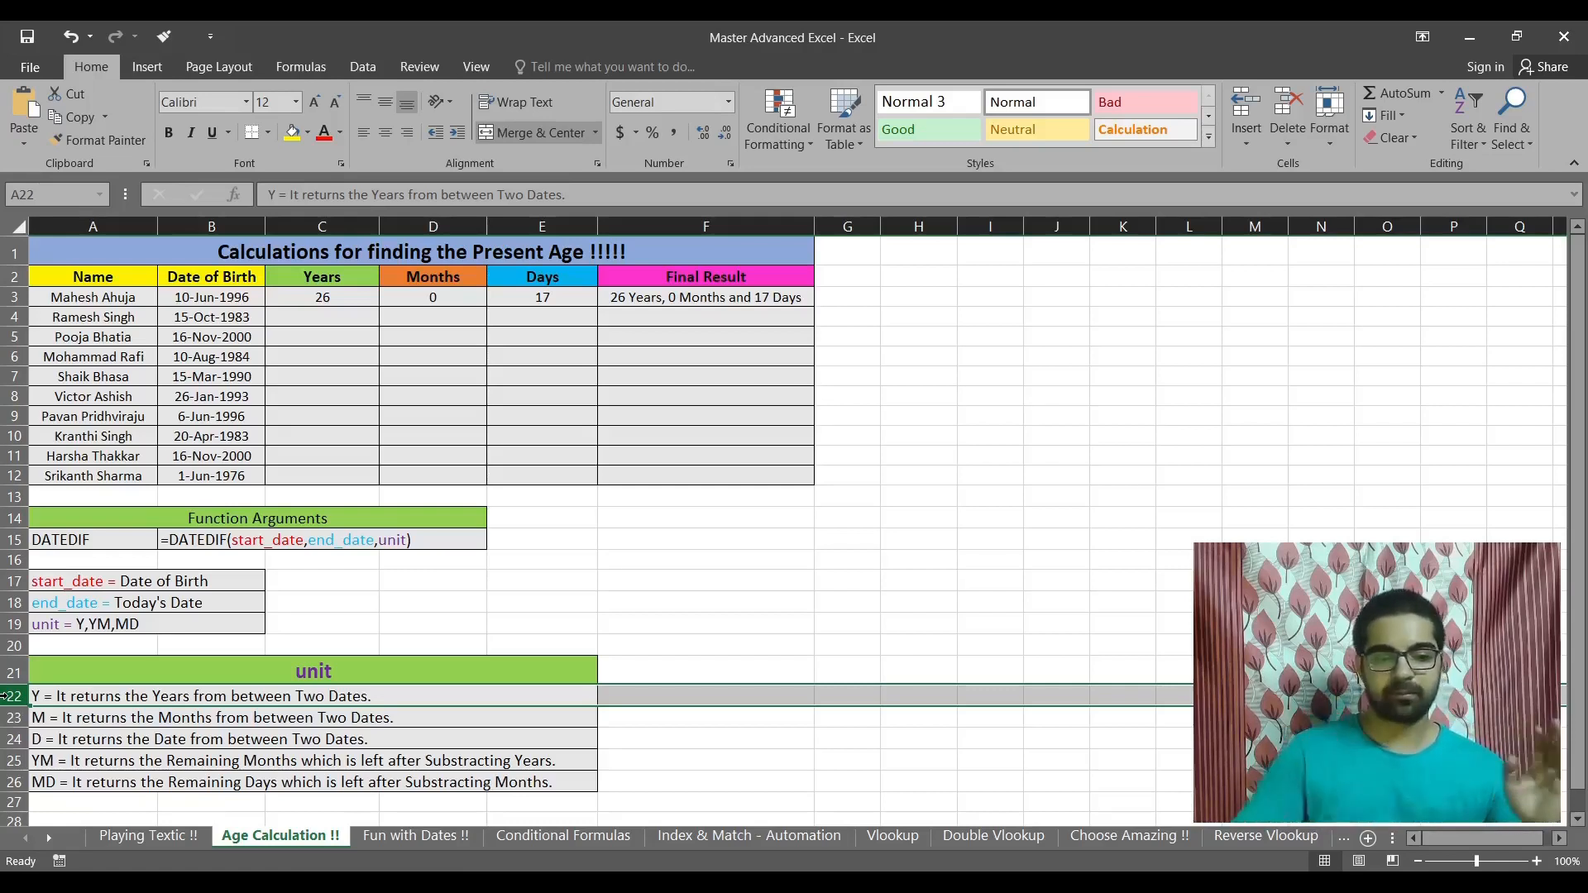
click(8, 717)
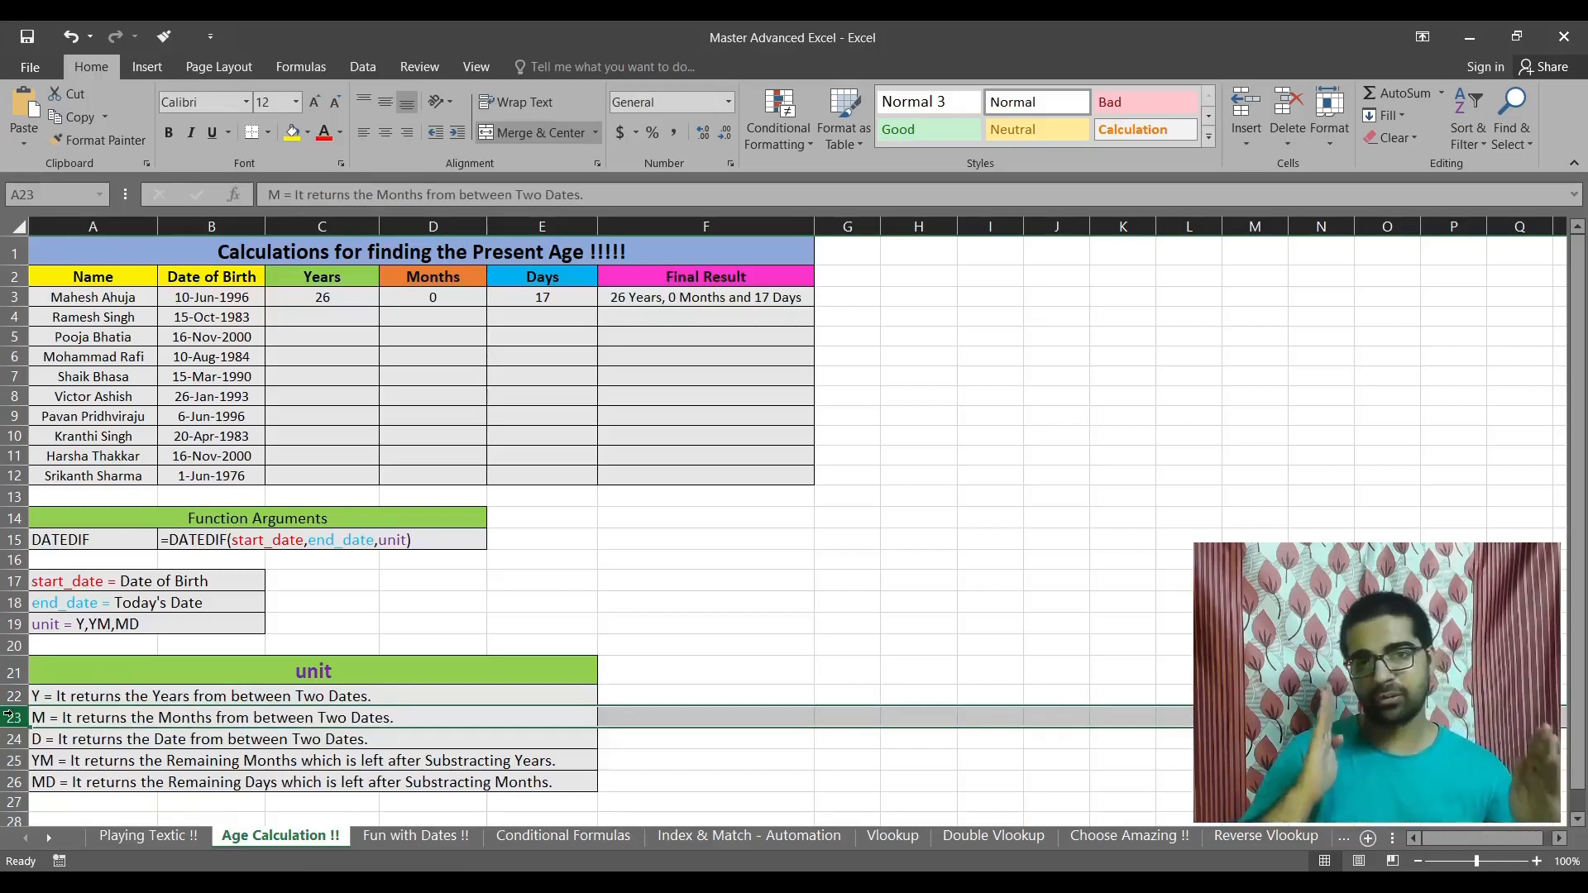
click(14, 737)
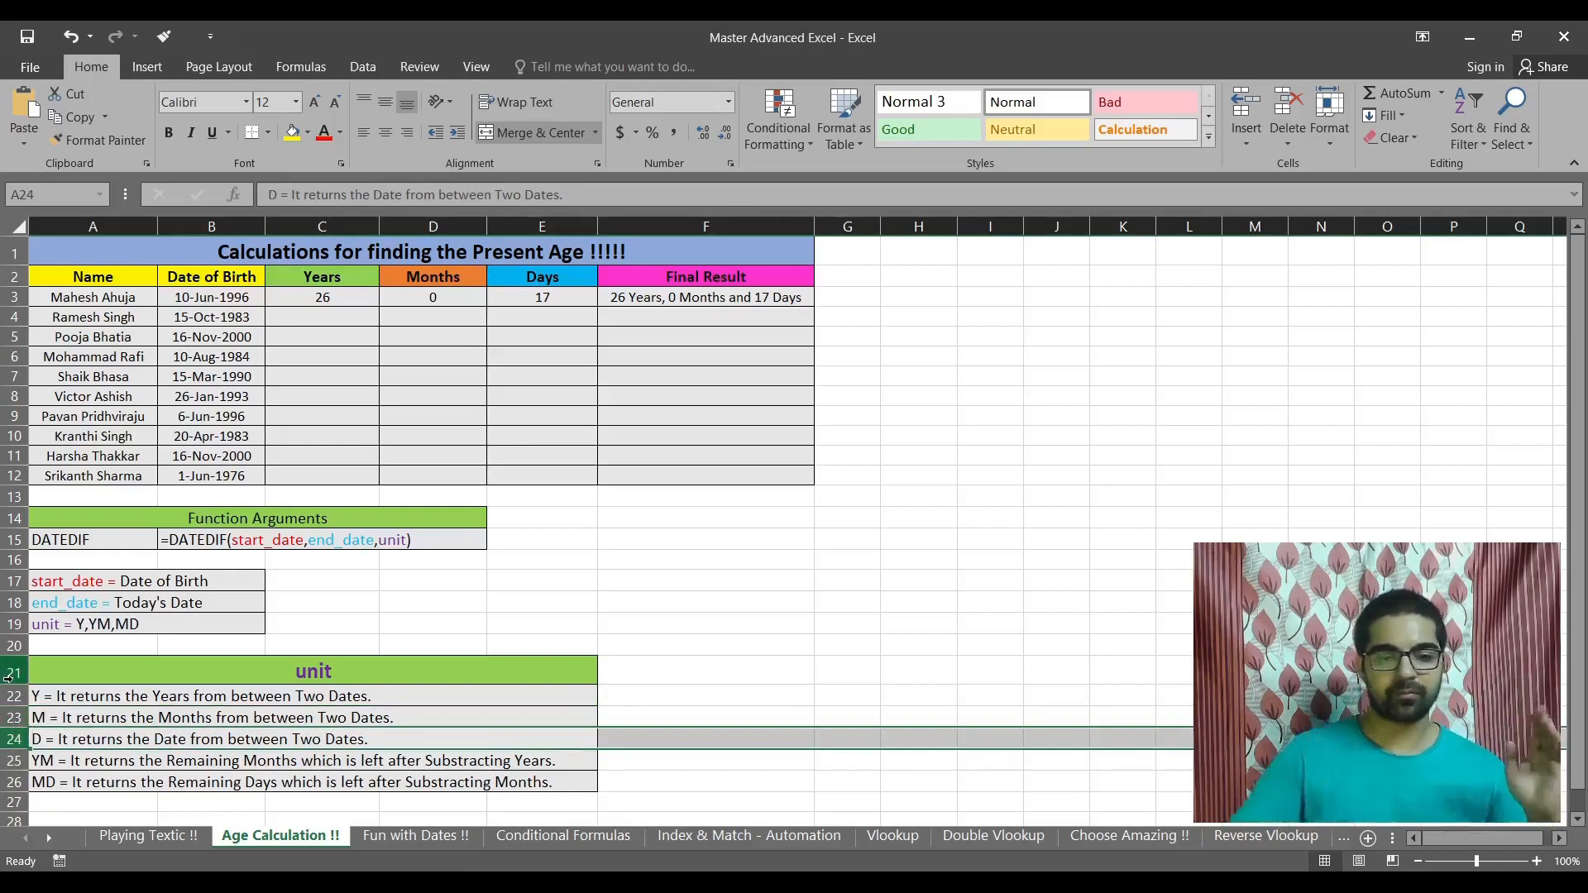
click(10, 760)
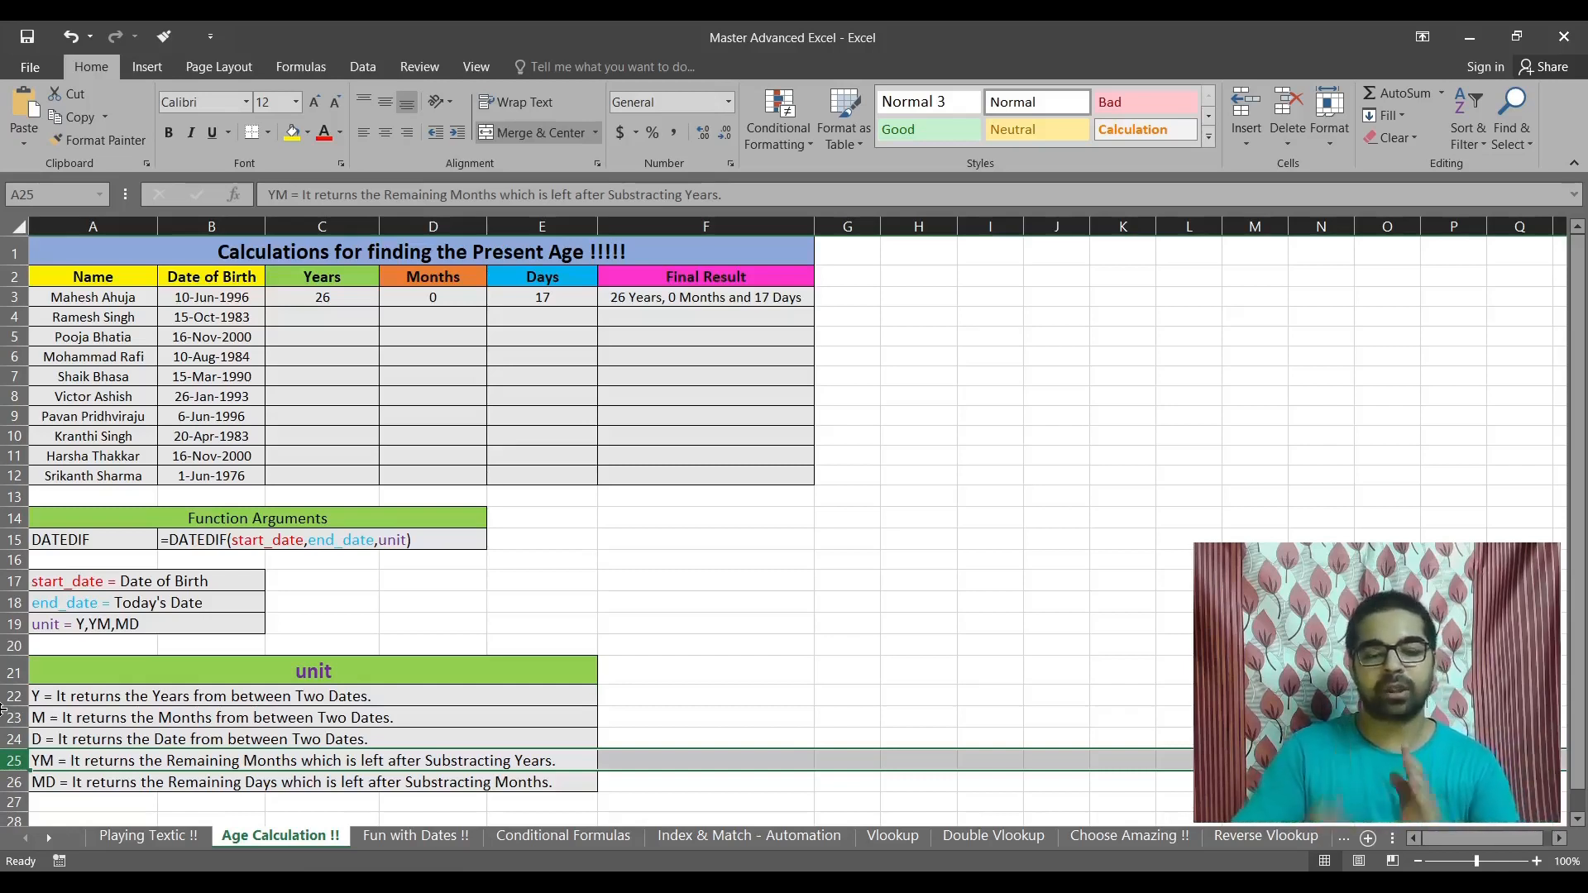
click(10, 784)
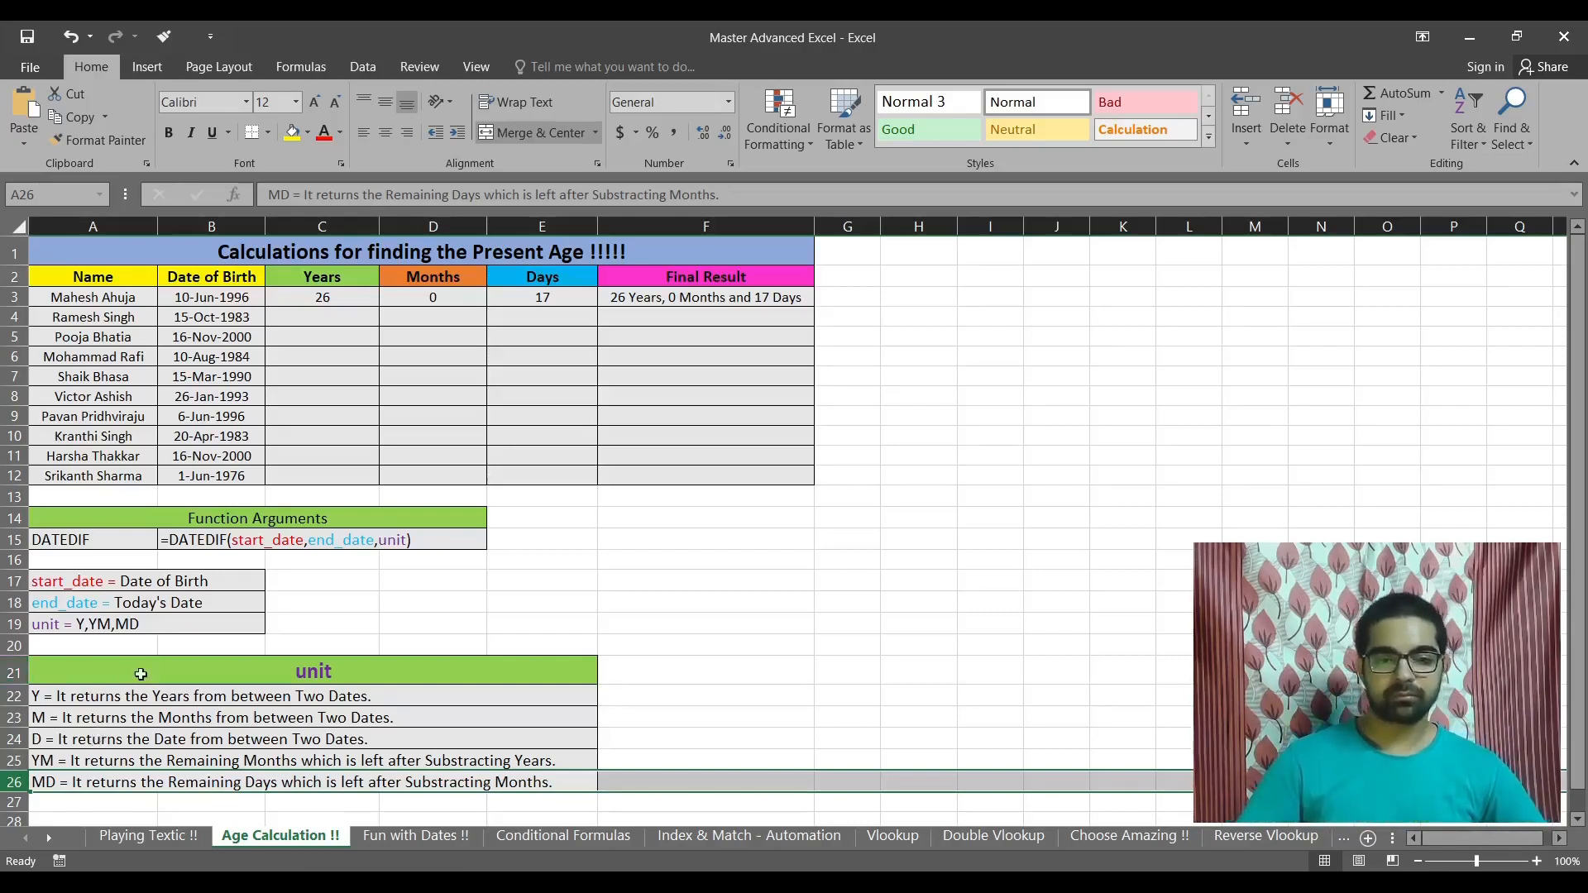
click(331, 319)
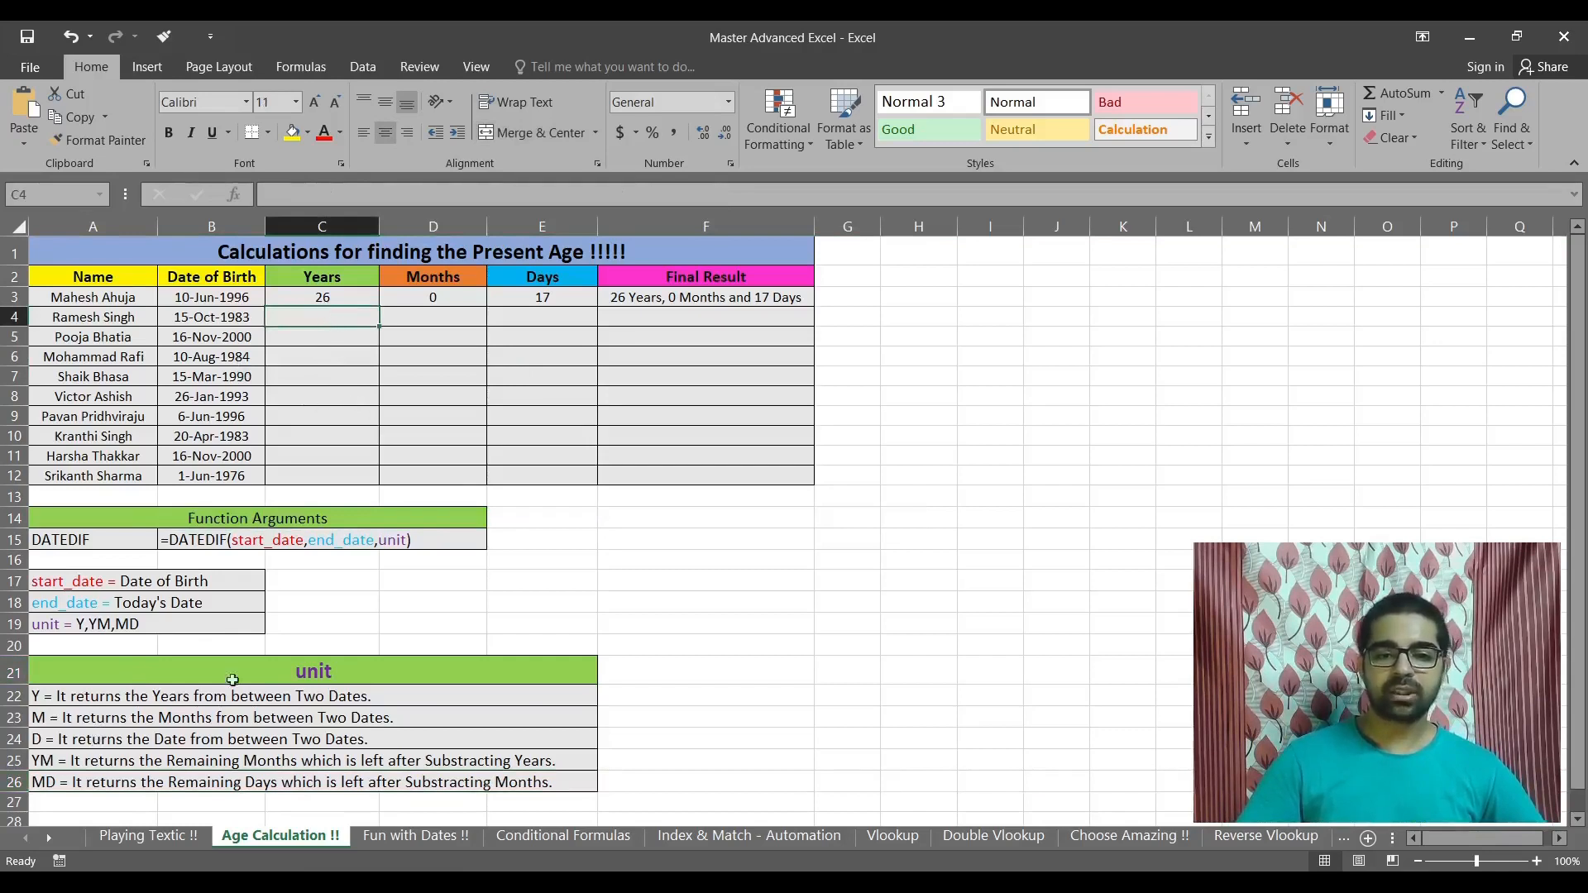
click(8, 602)
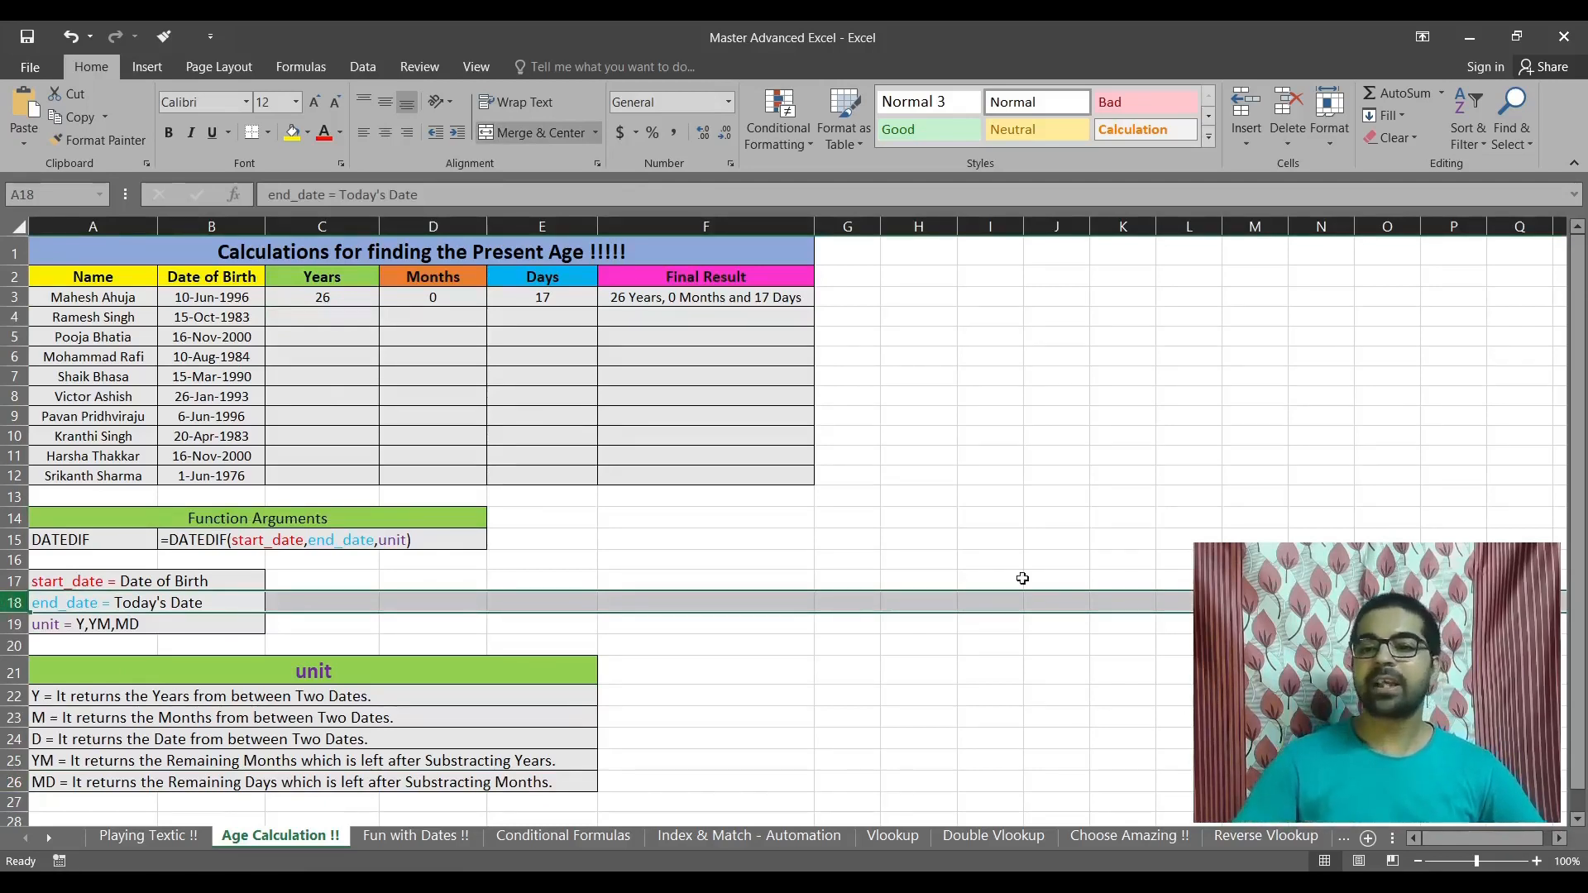
Step: Try the TODAY function in cell H4 and clear the cell again
click(908, 317)
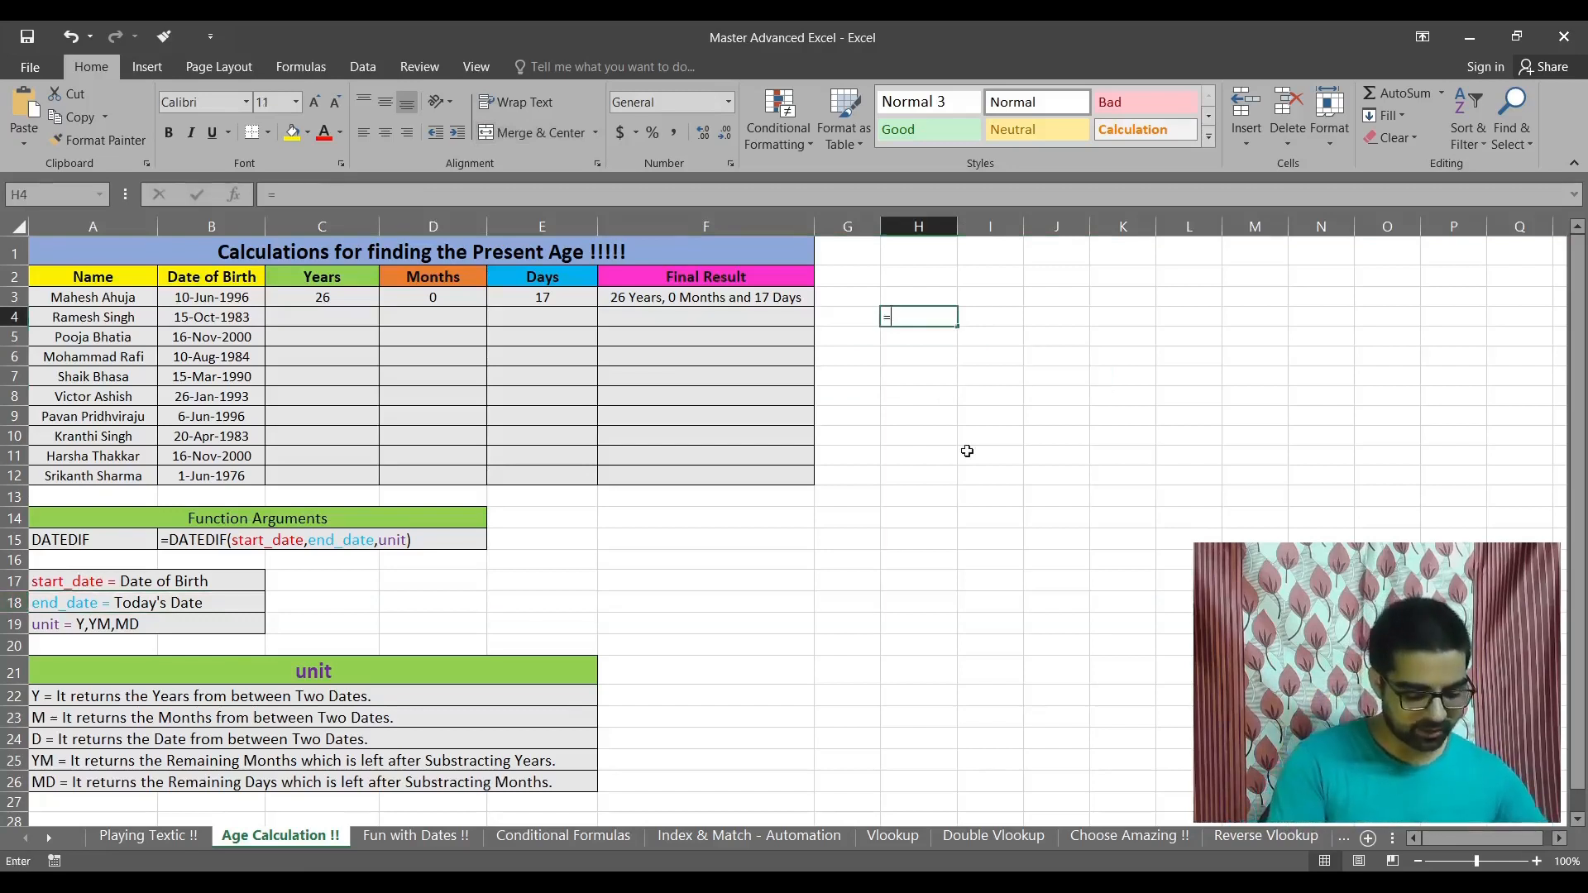
text(=today)
key(Tab)
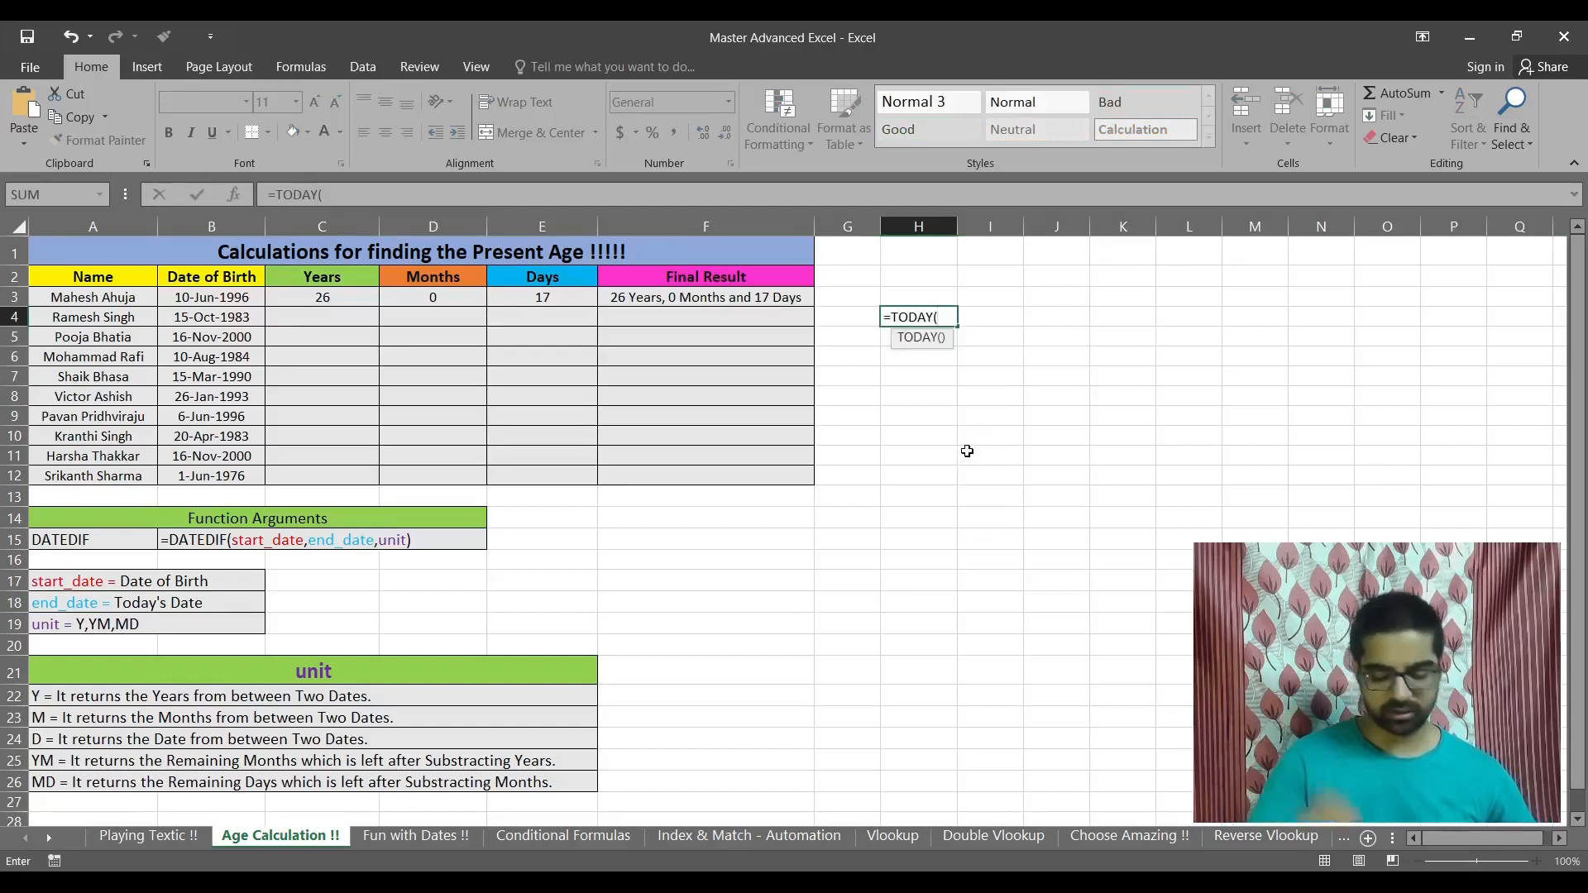
key(ctrl+Return)
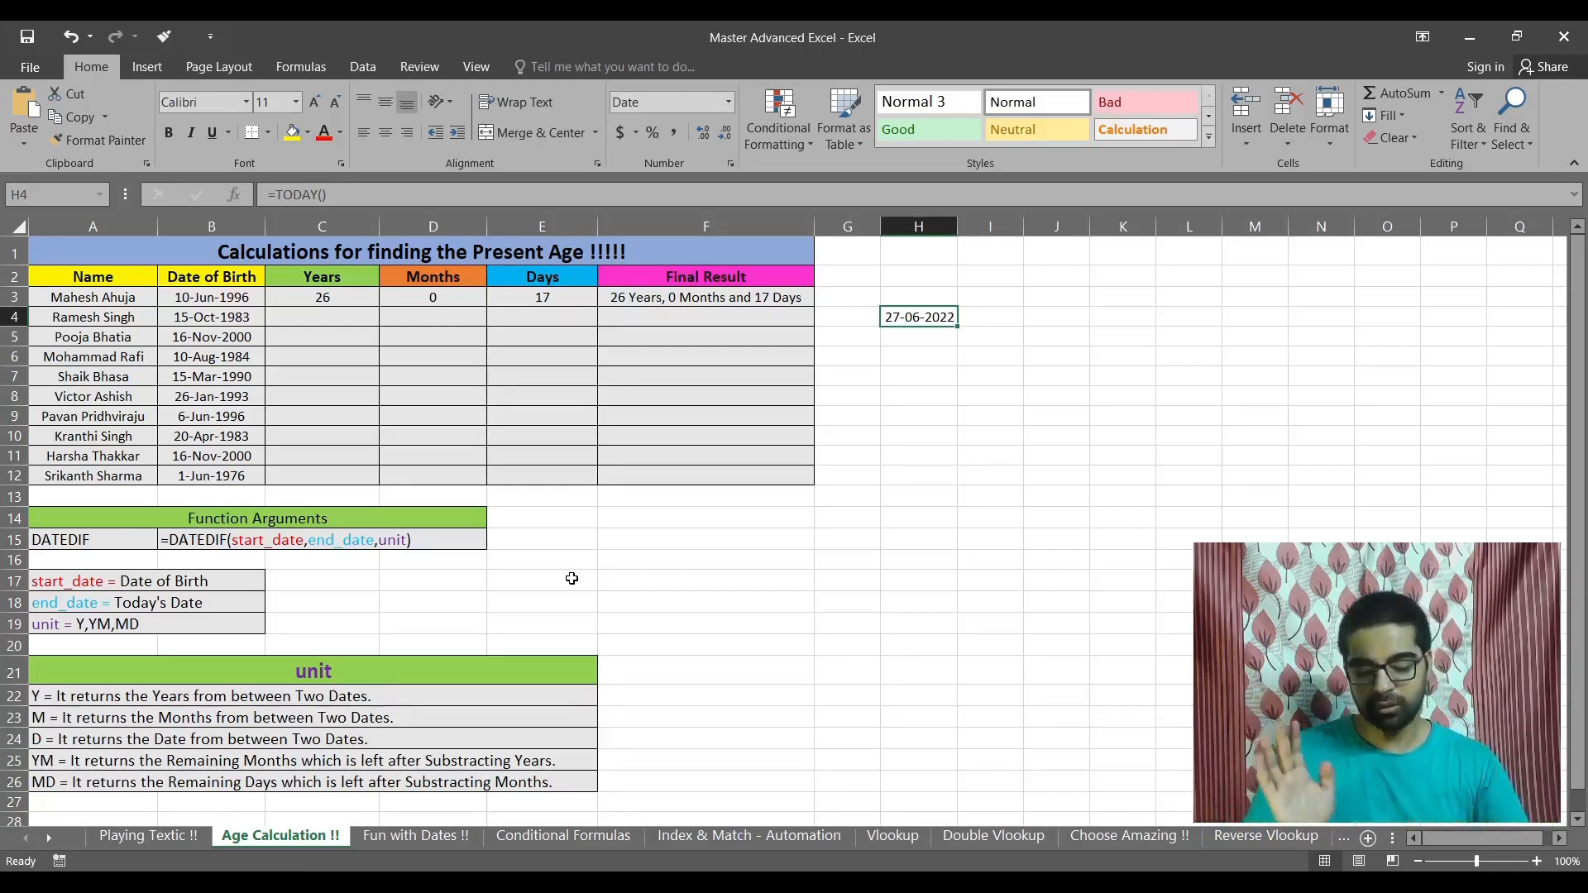
key(Delete)
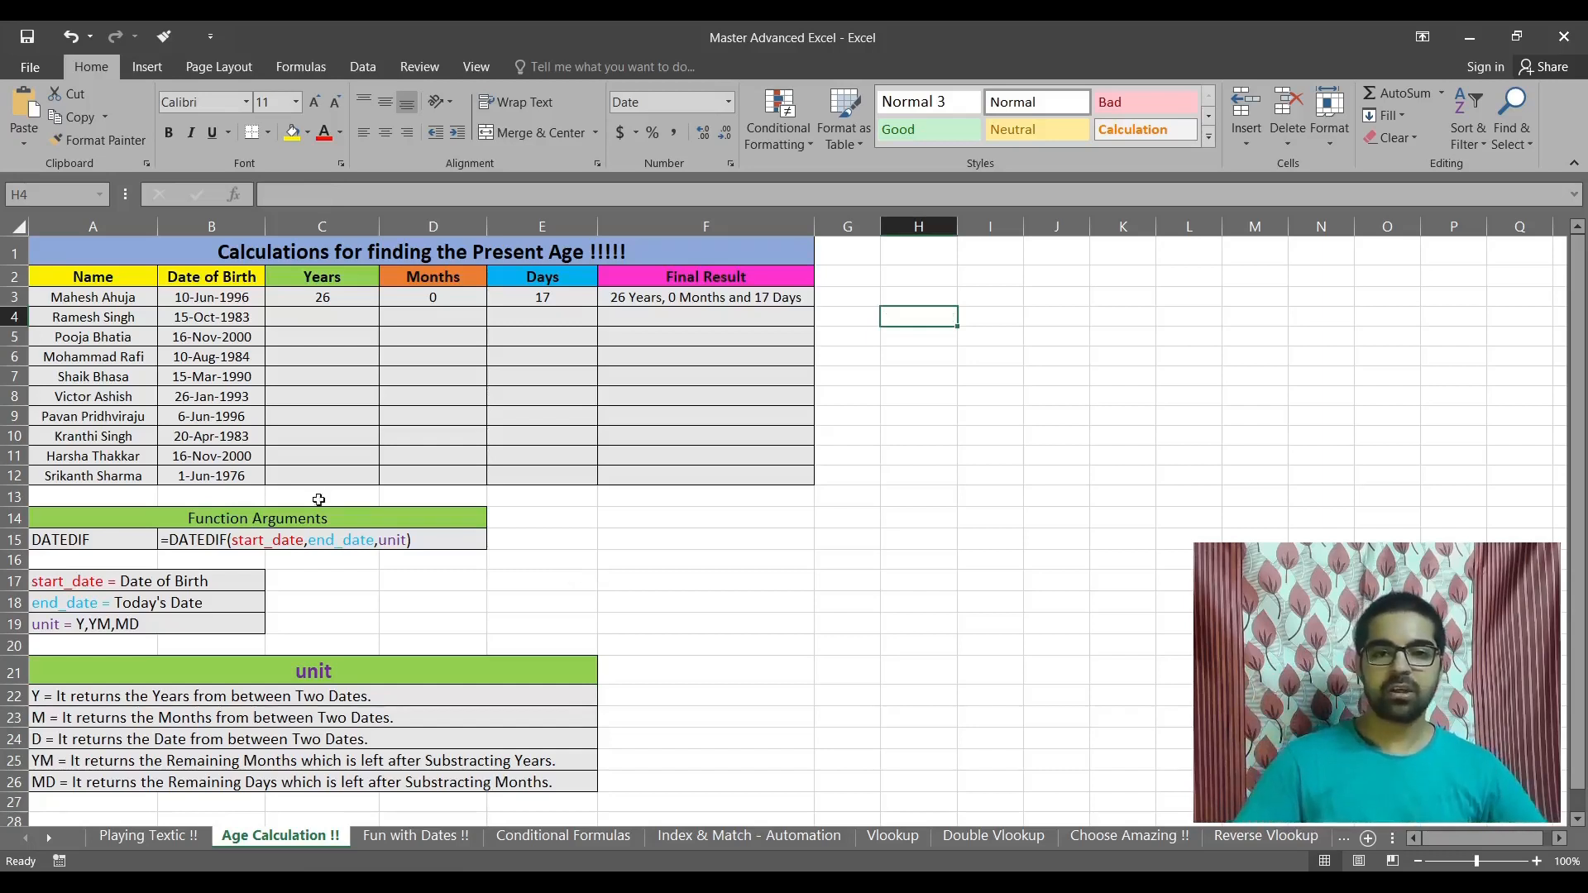
Step: Begin a DATEDIF formula in cell C4 with the date of birth in B4 as the start date
click(330, 317)
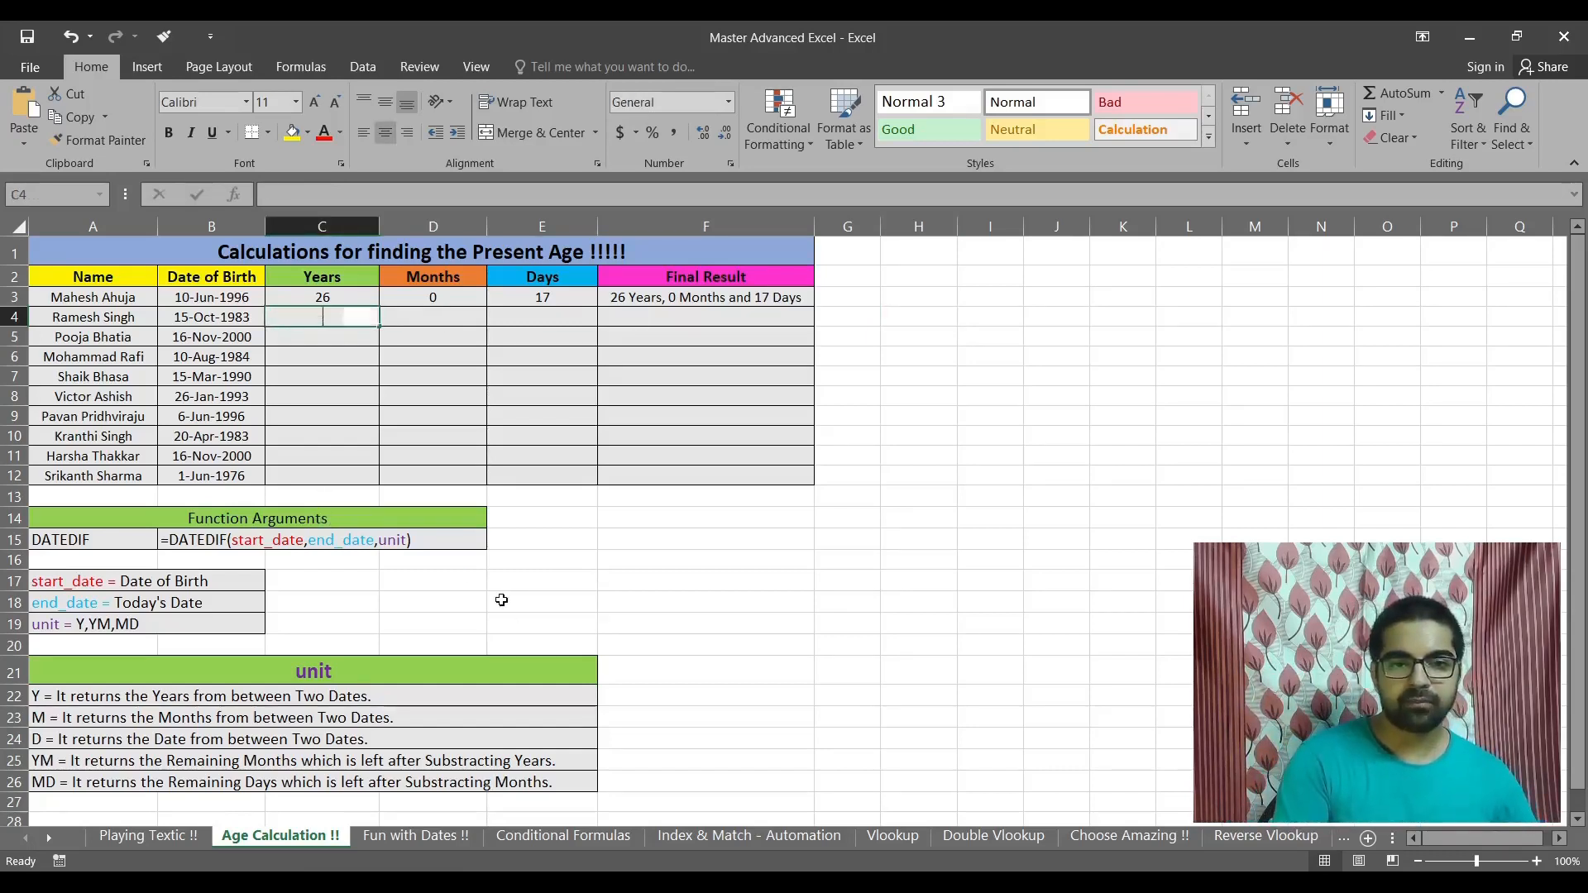
text(=date)
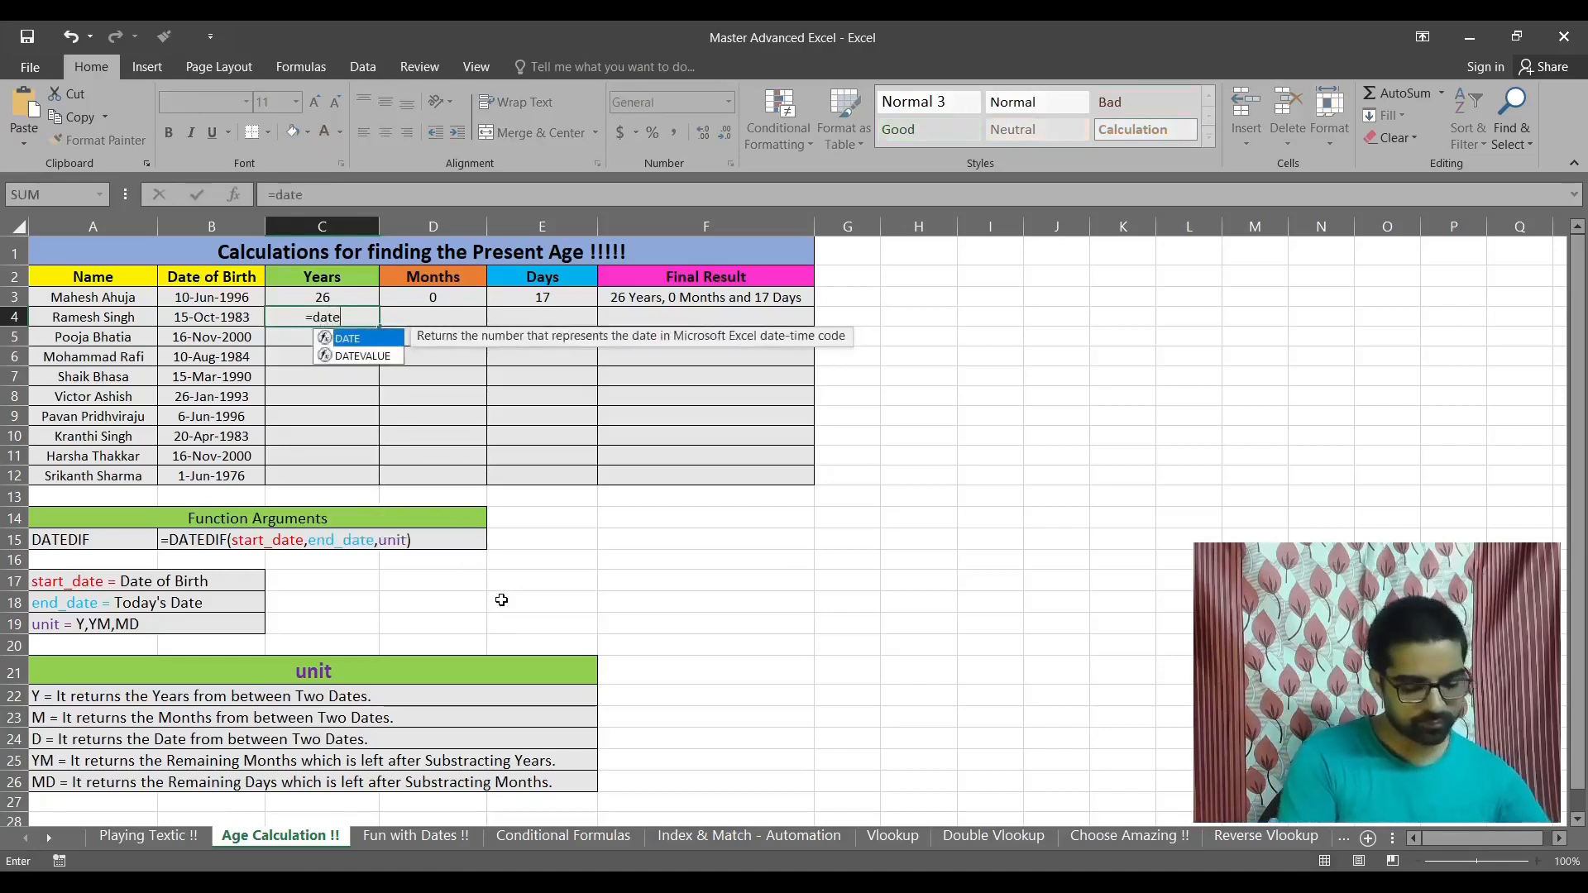
text(dif)
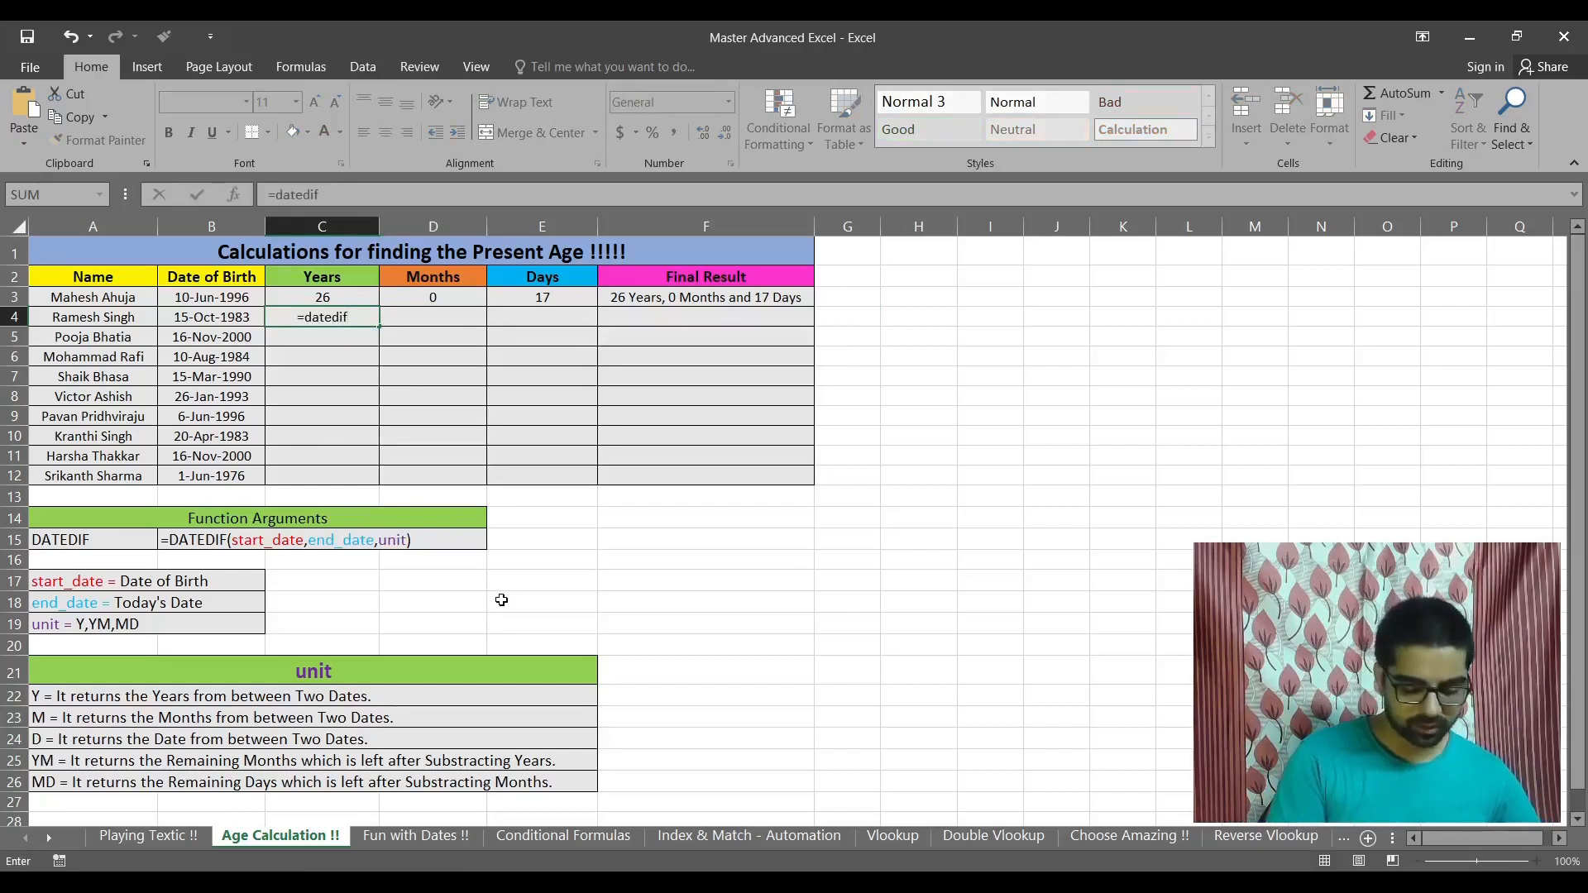
text(()
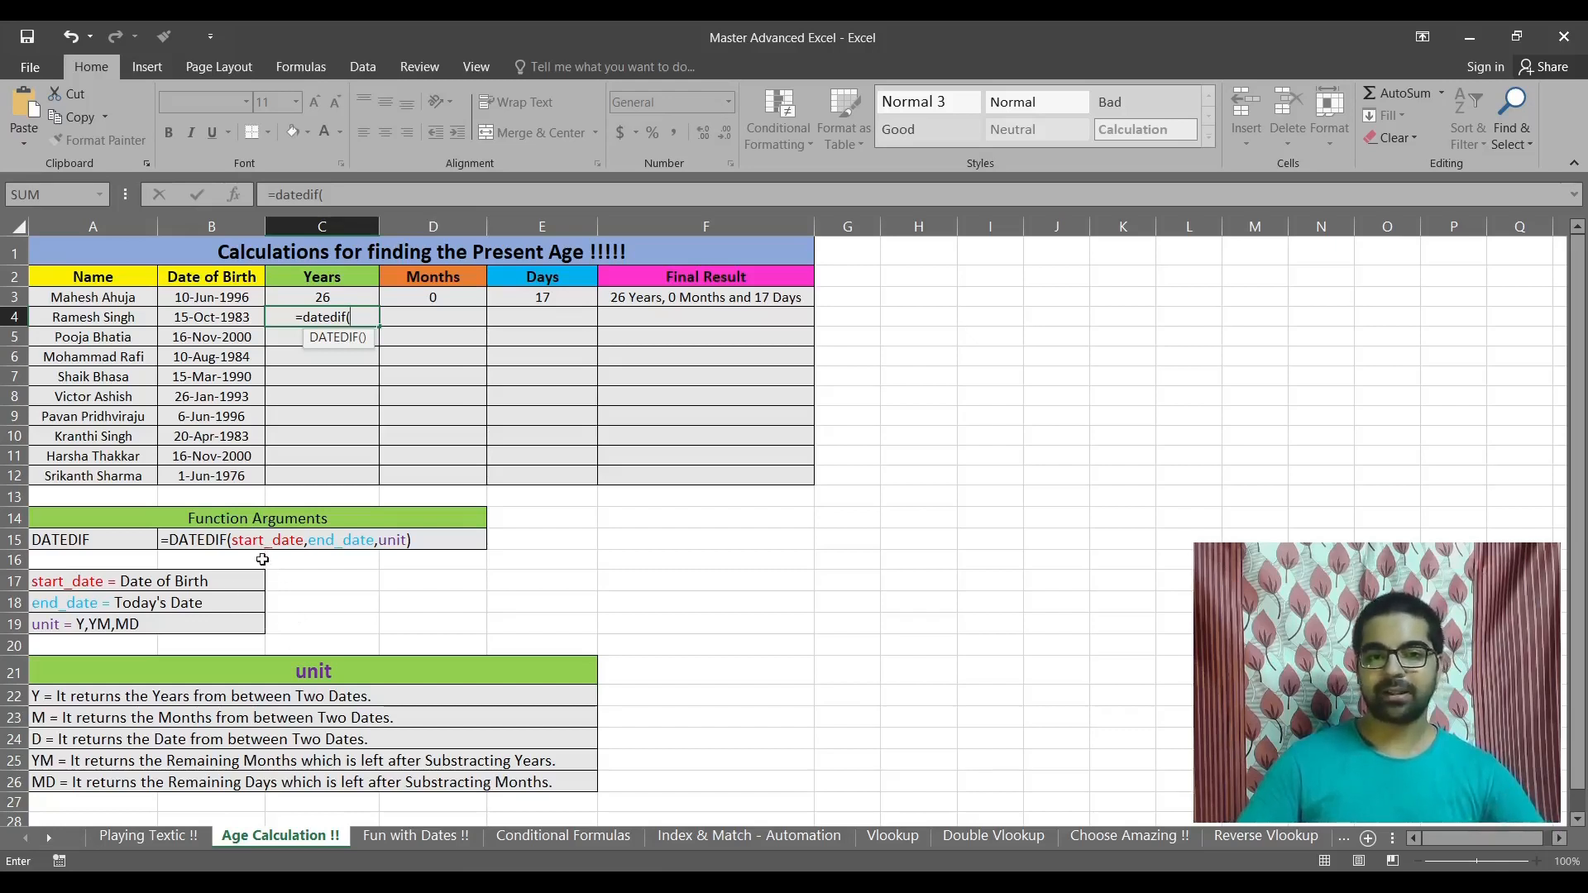
click(215, 317)
text(,)
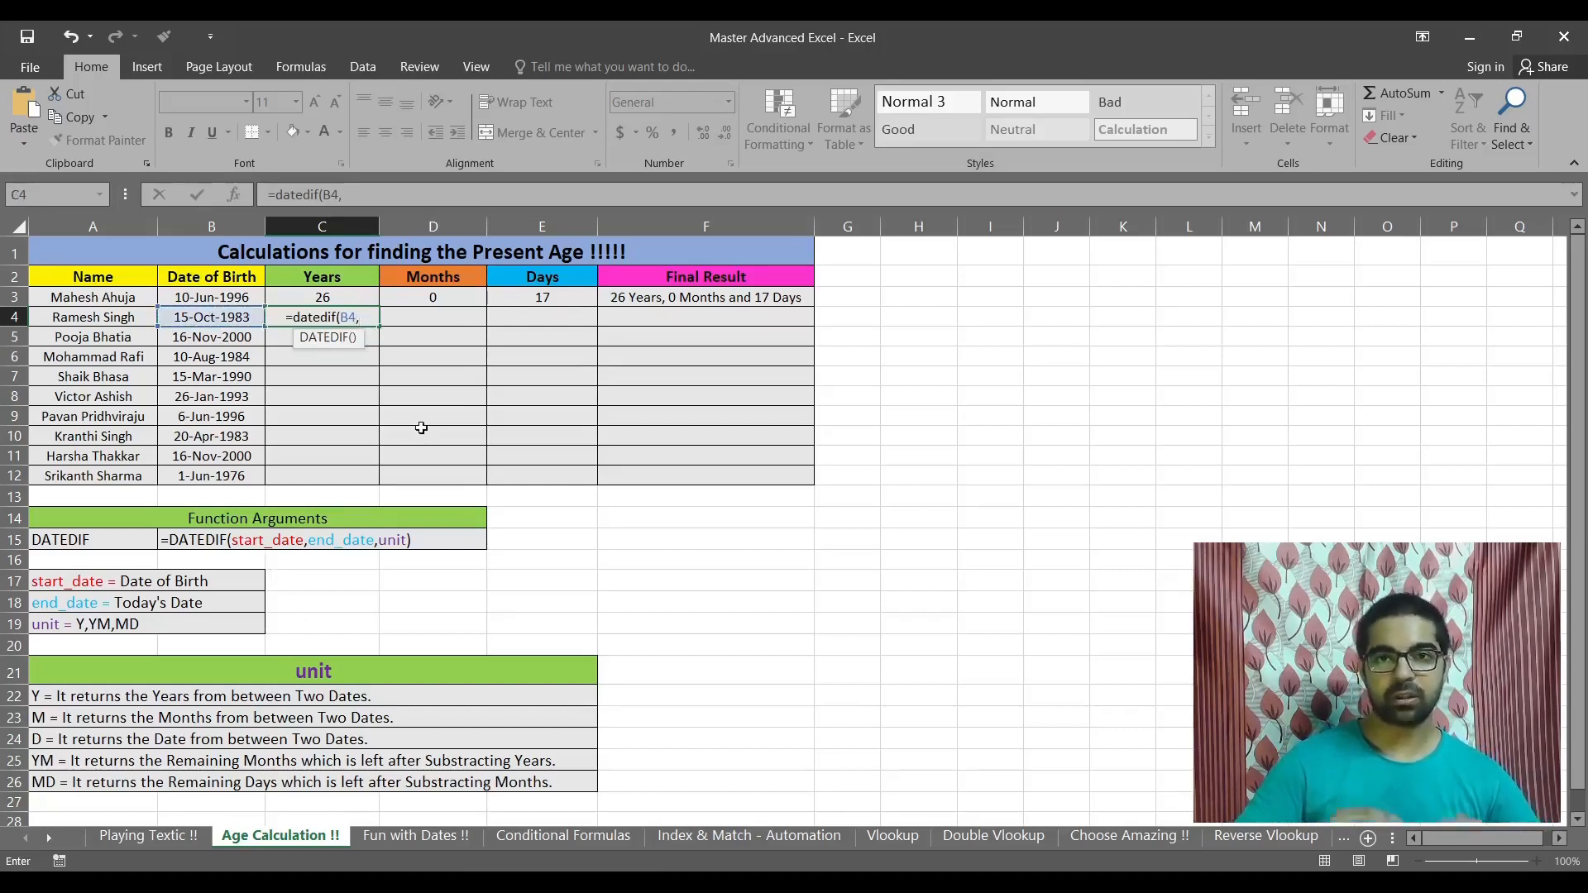
text(oday)
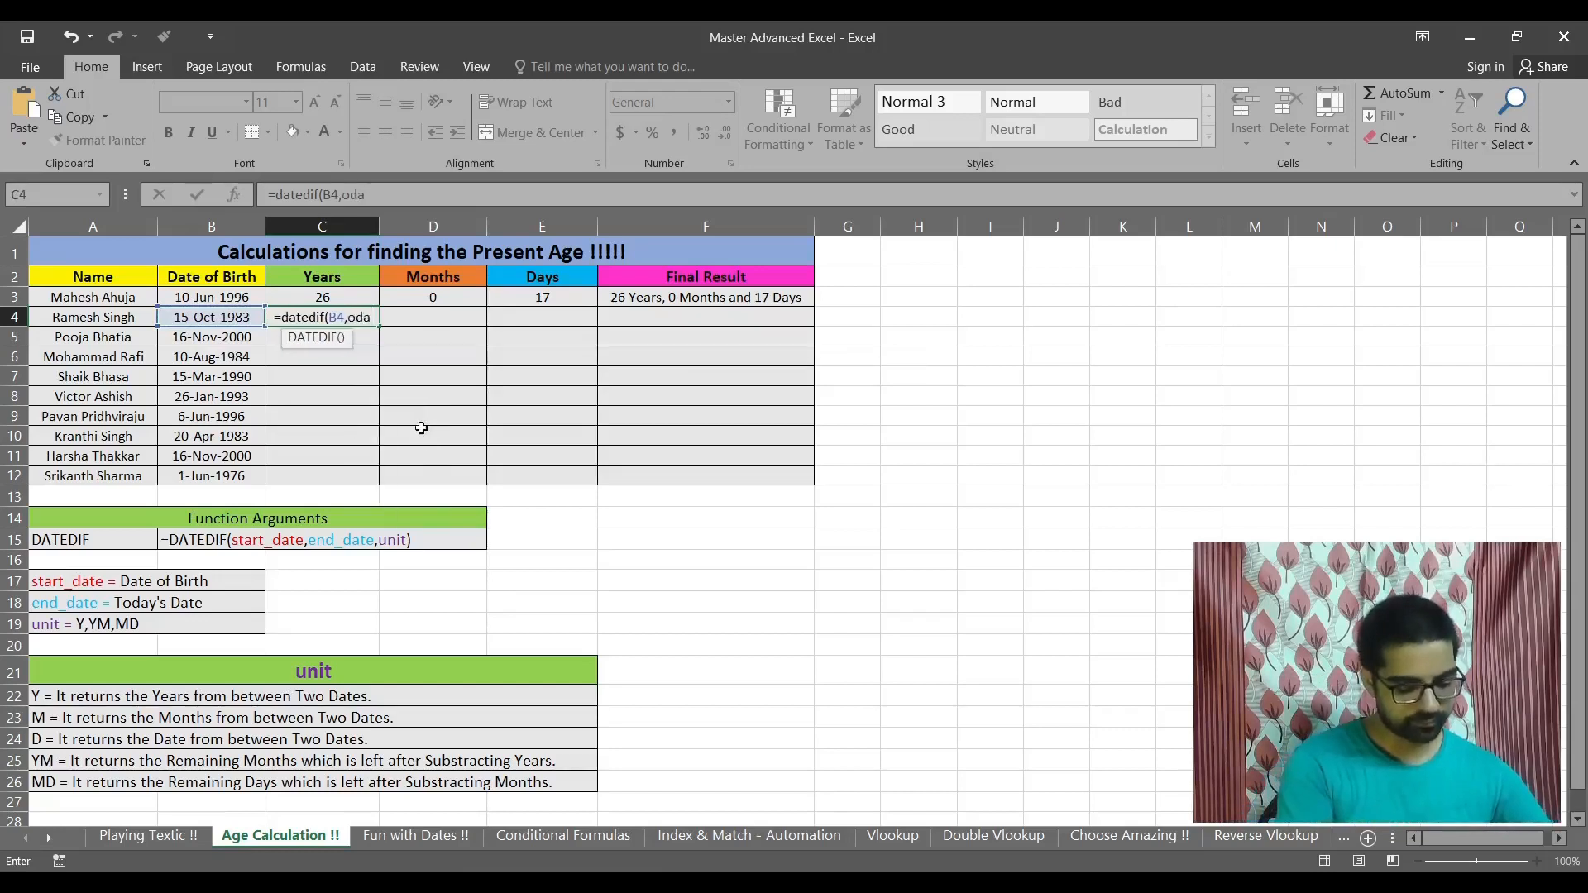
key(BackSpace)
key(BackSpace)
key(BackSpace)
key(BackSpace)
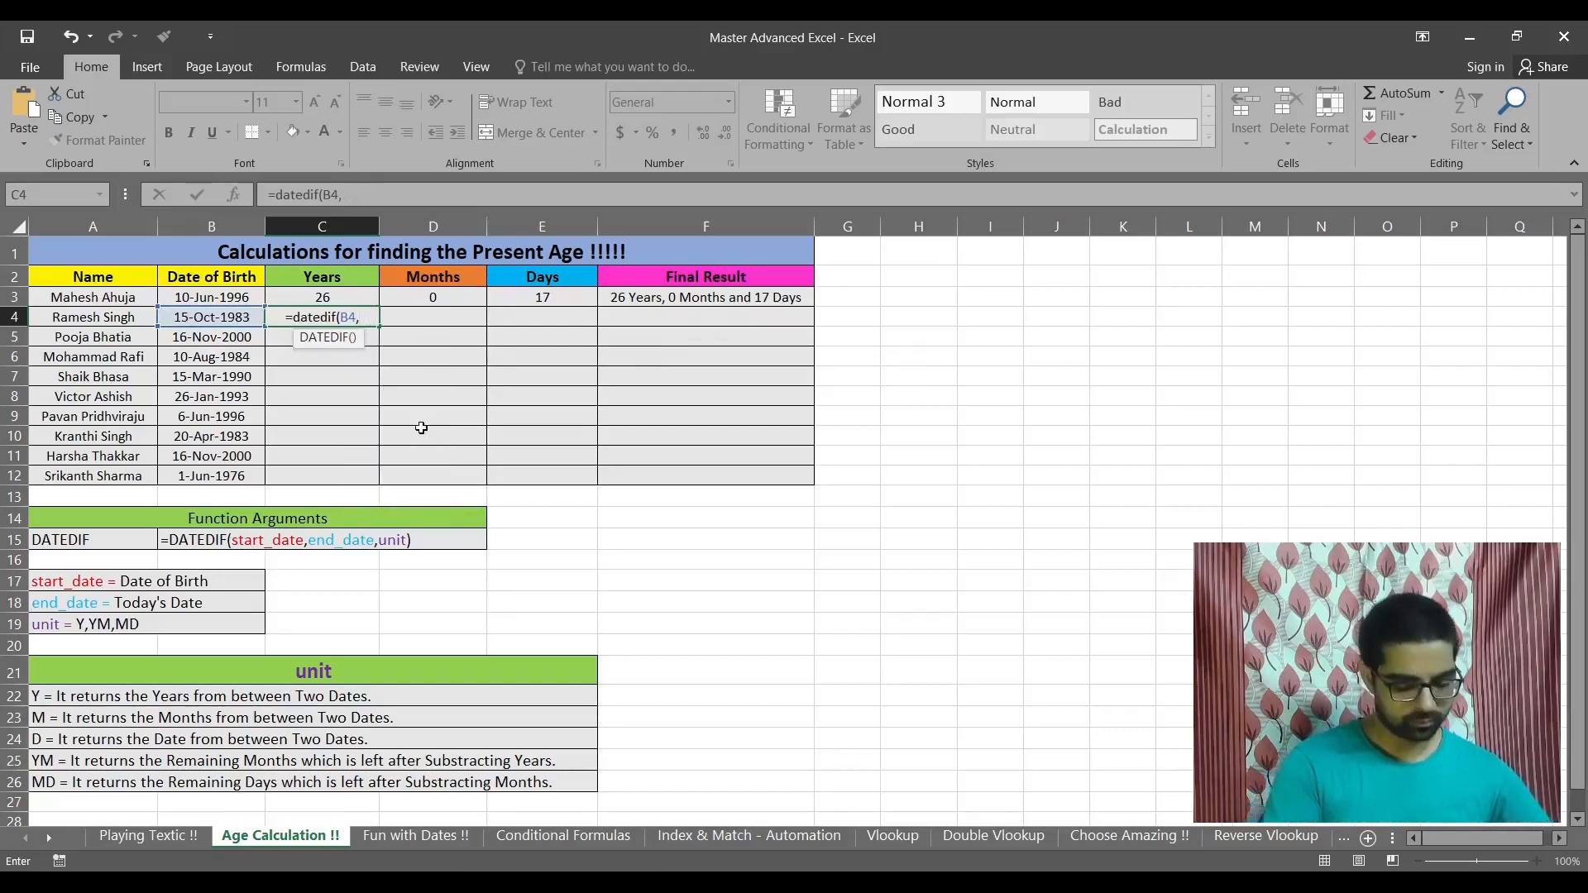
Step: Complete the Years formula in C4 as =DATEDIF(B4,TODAY(),"Y") and compare it with the formula in C3
text(today)
key(Tab)
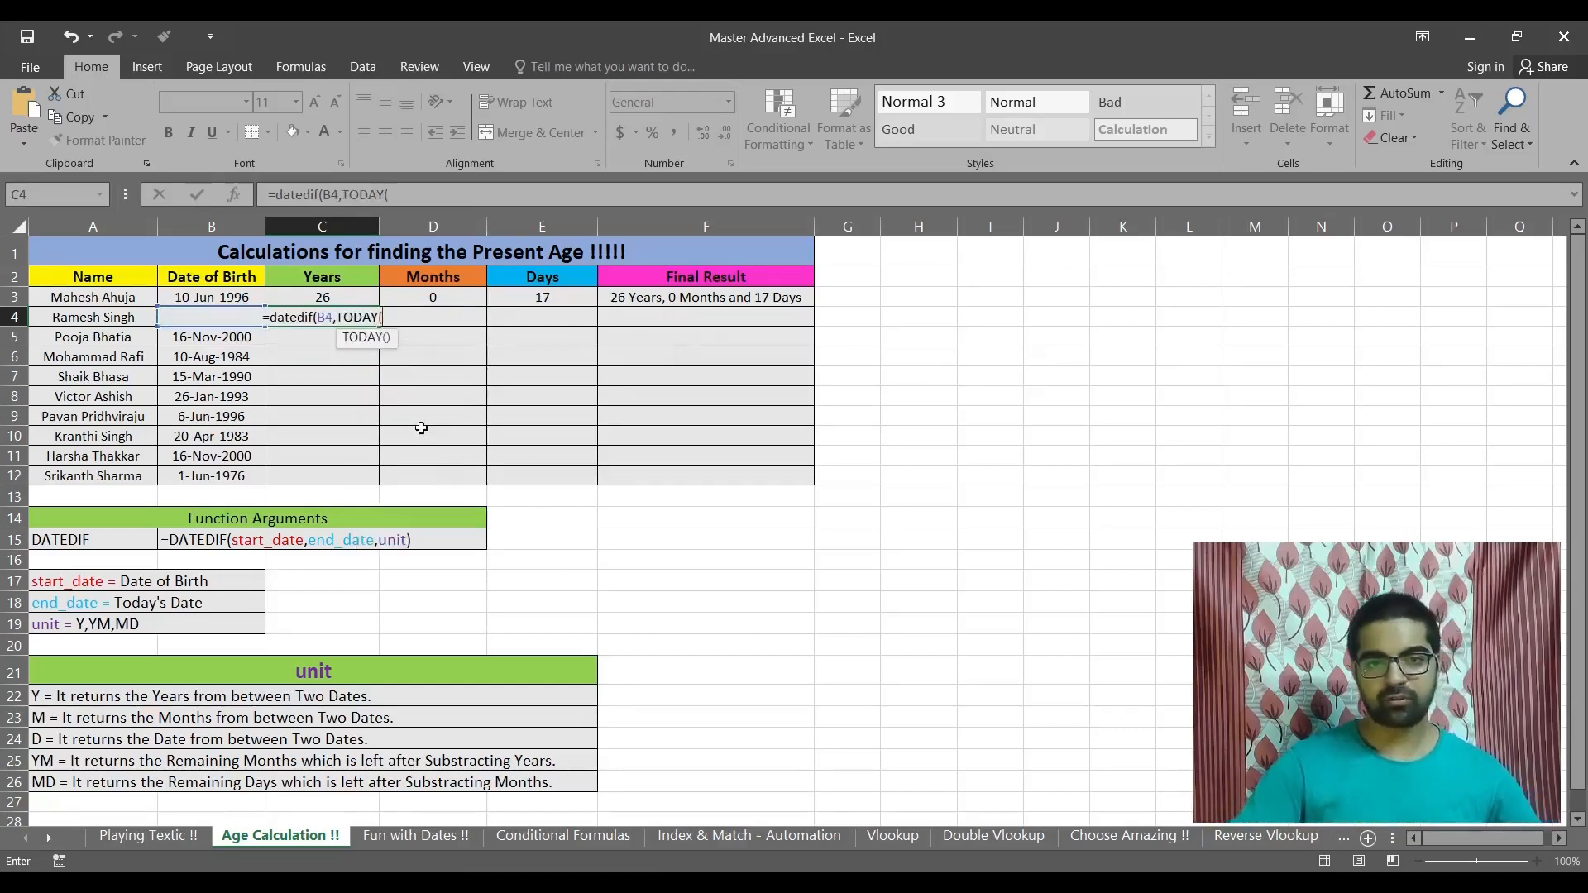
text(),)
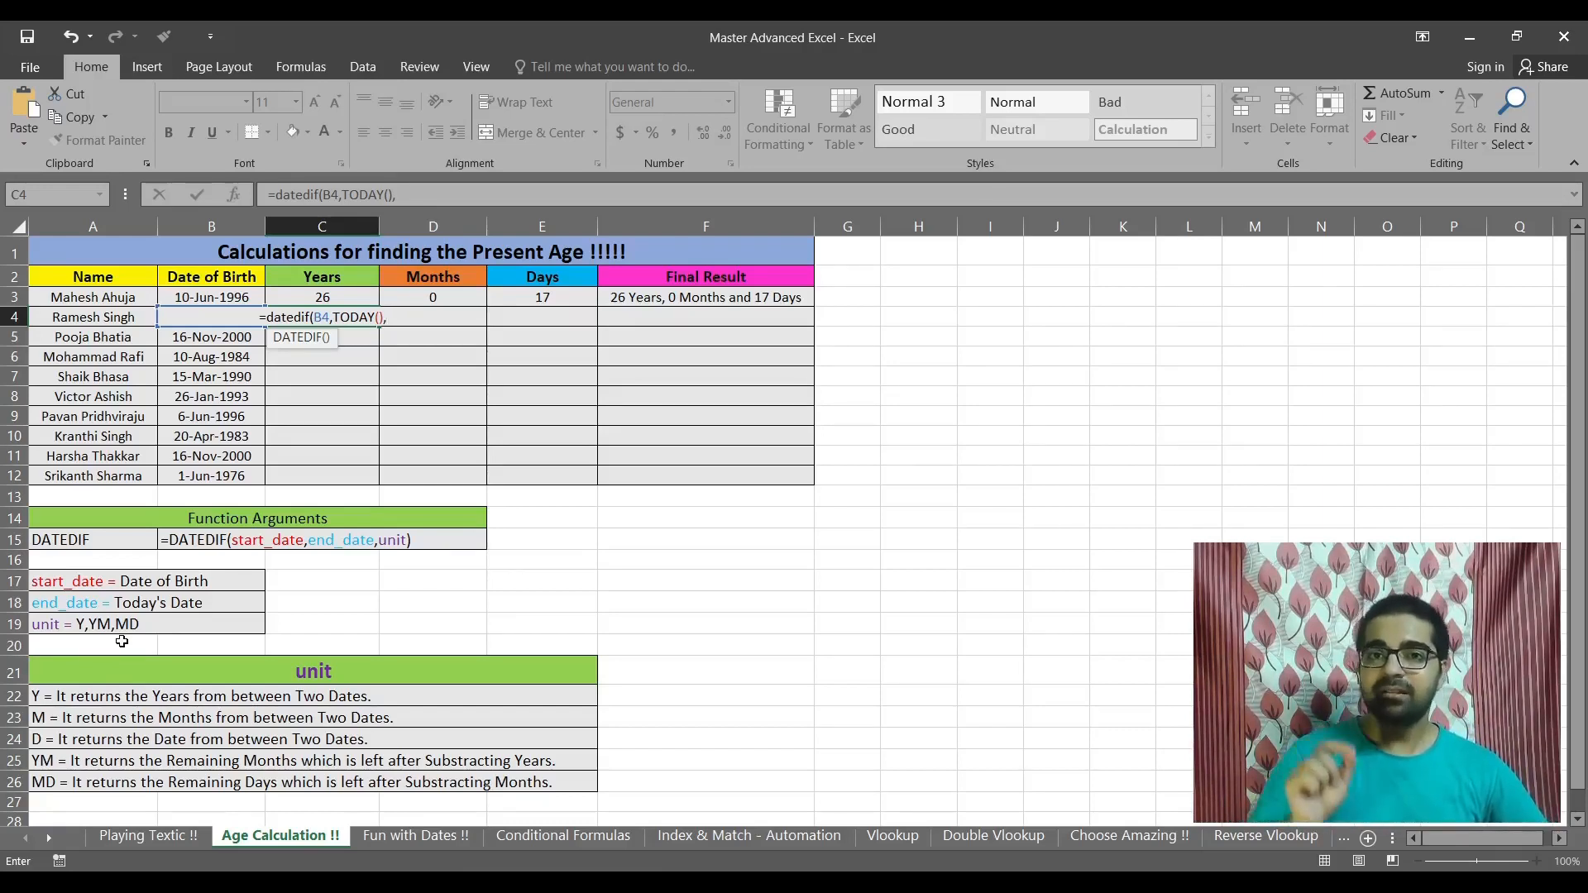
text(")
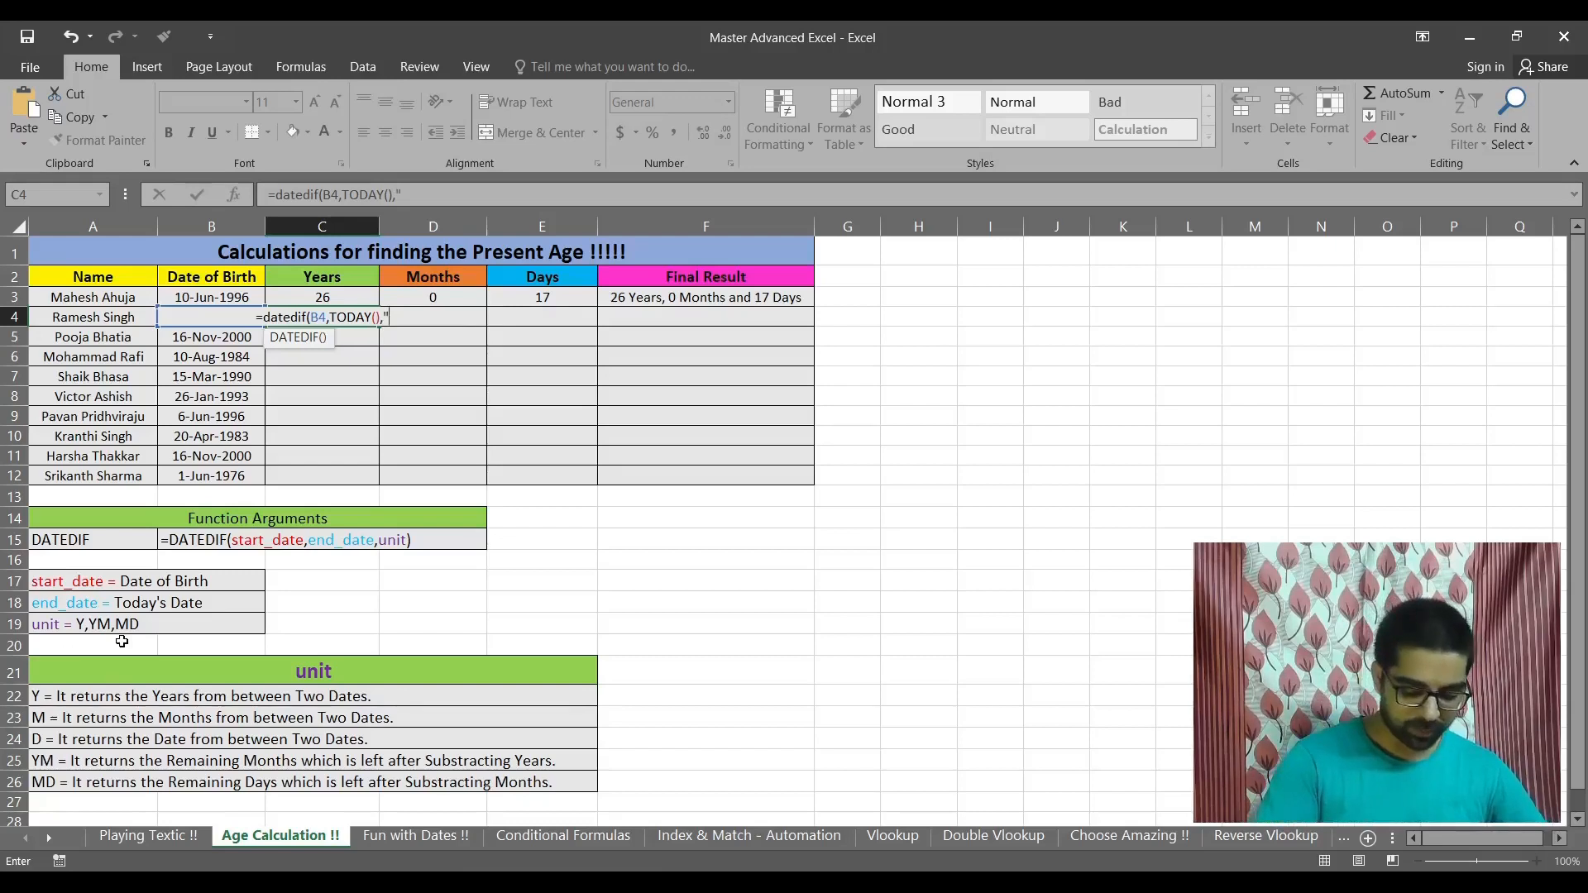
text(Y")
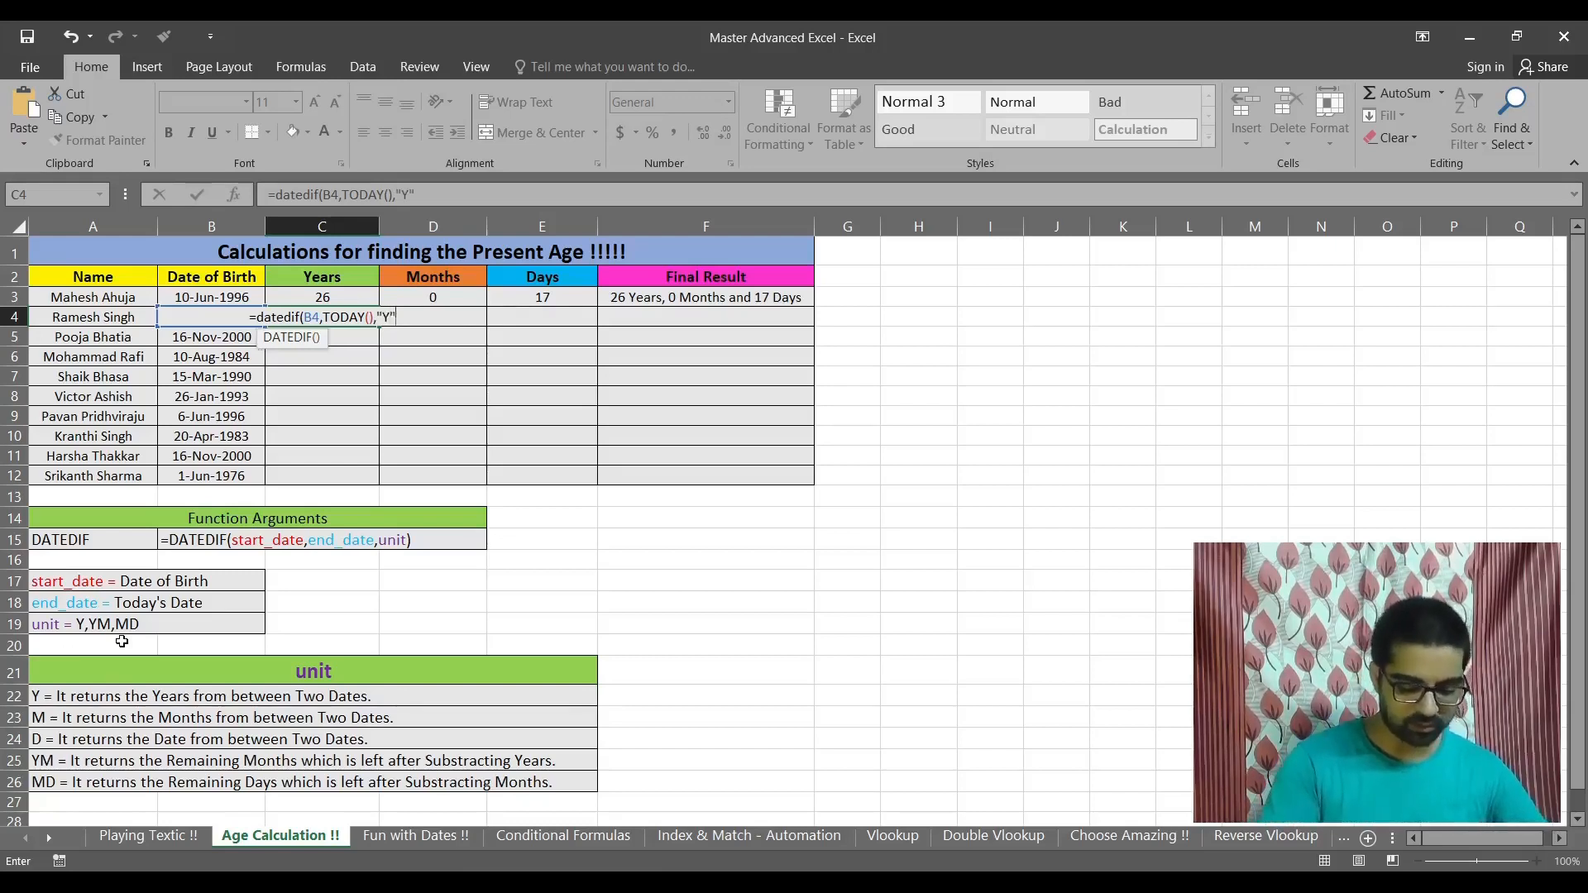
text())
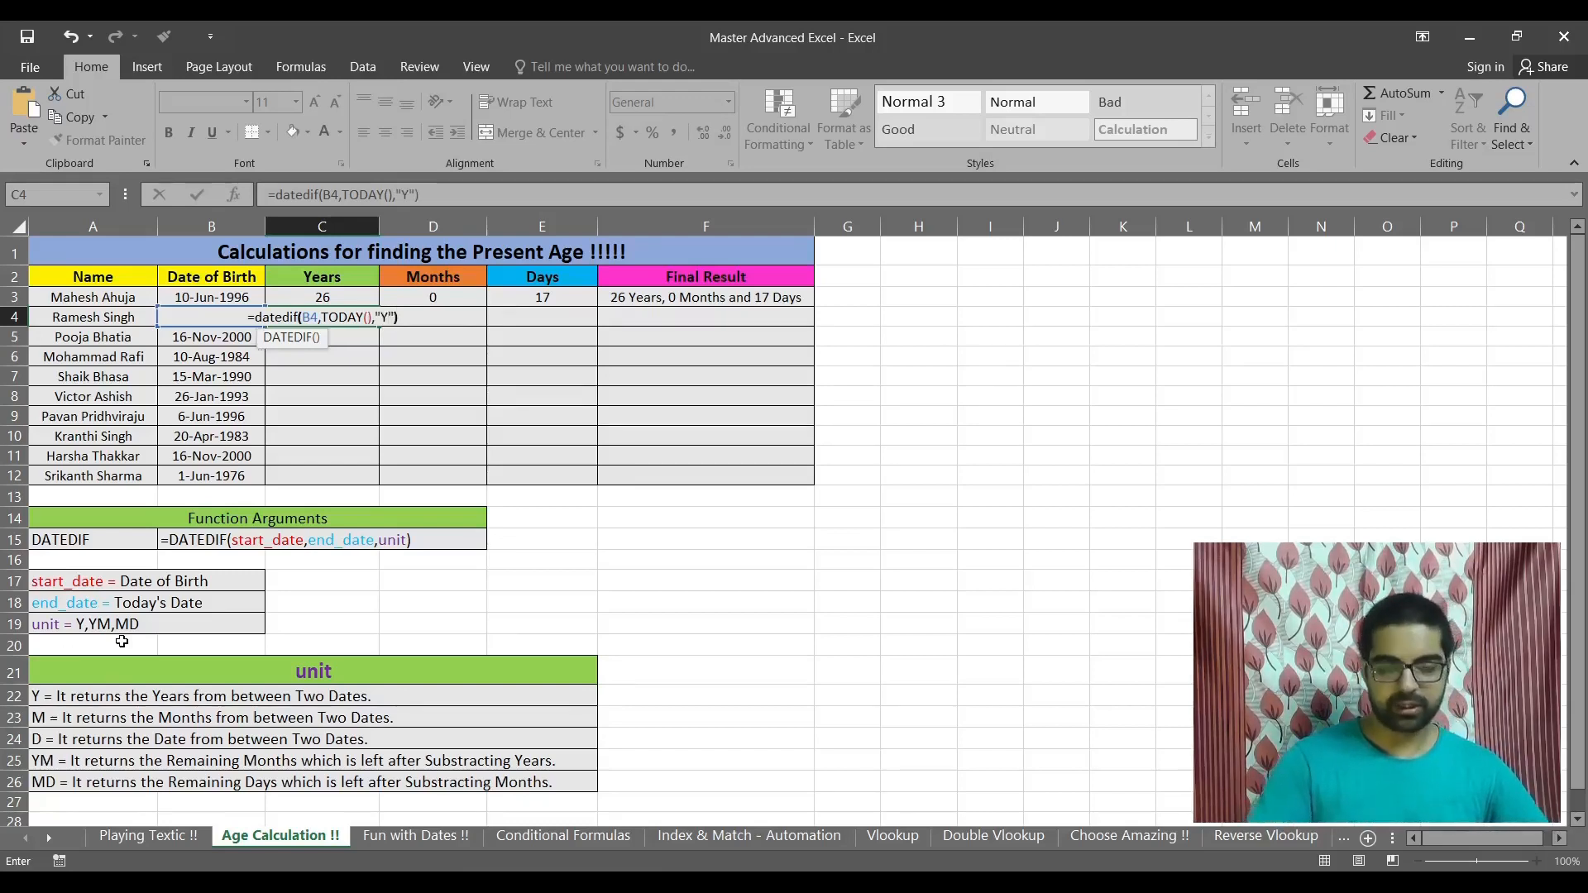
key(Return)
click(315, 303)
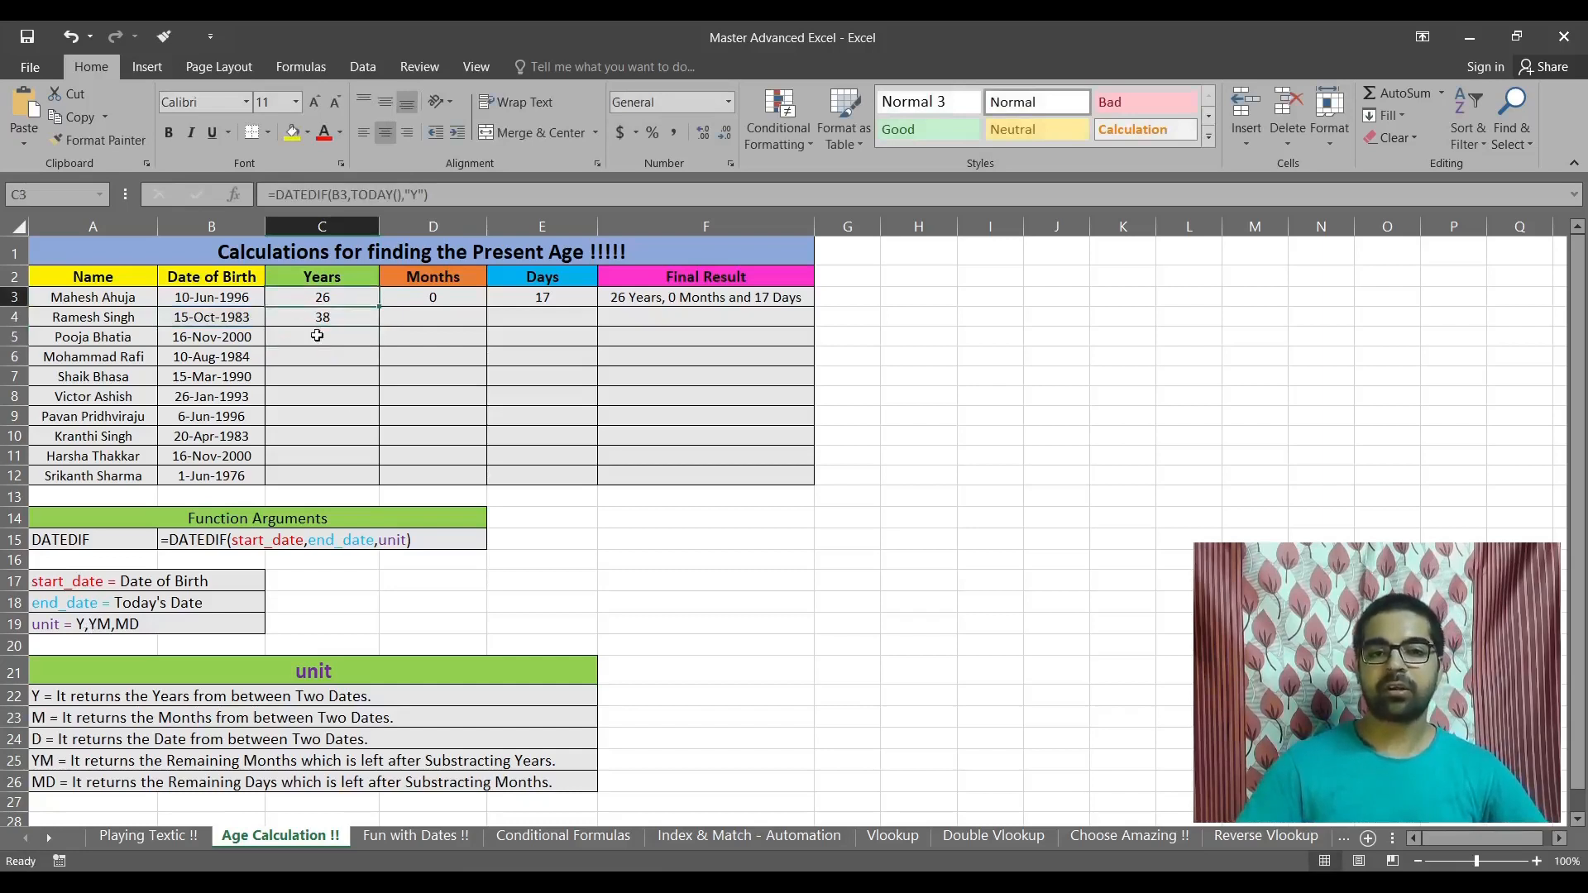
click(321, 319)
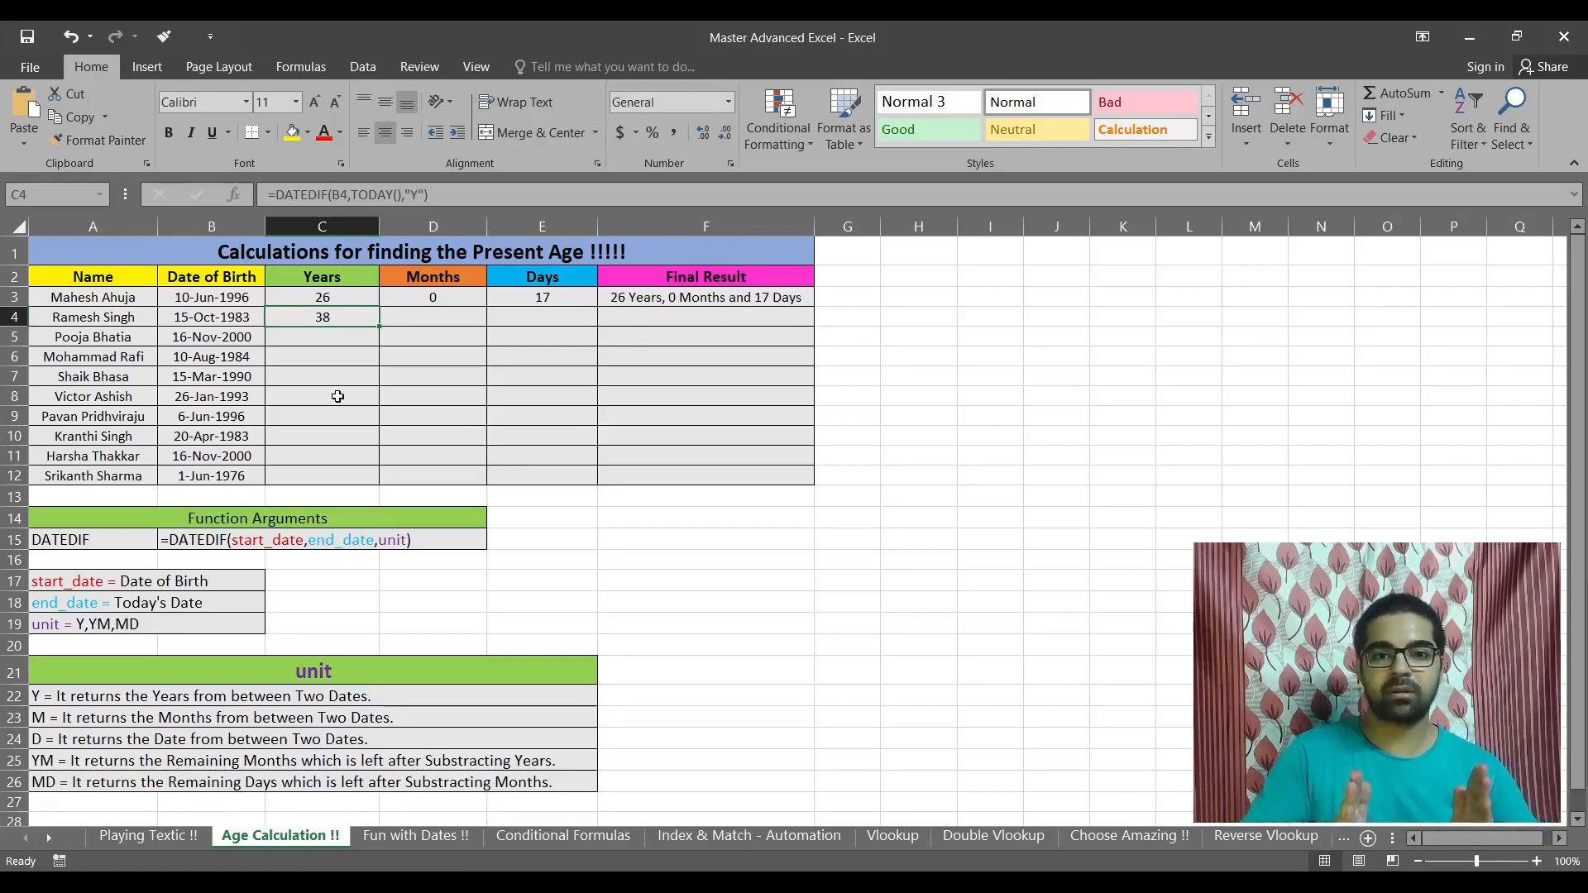
Step: Calculate the remaining months in cell D4 with =DATEDIF(B4,TODAY(),"YM")
click(433, 315)
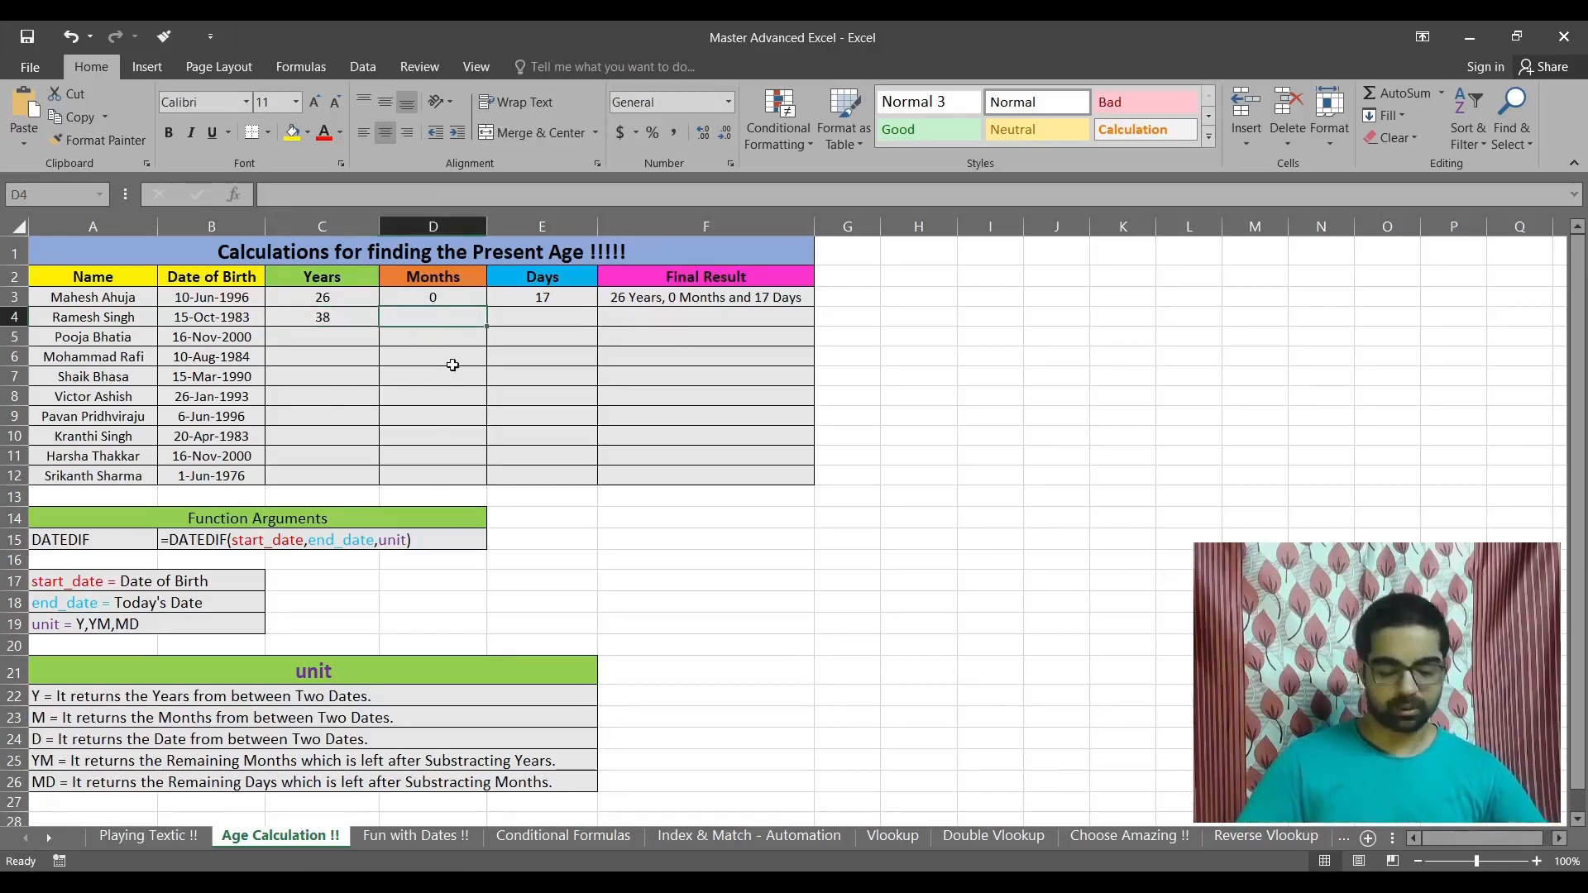
text(=date)
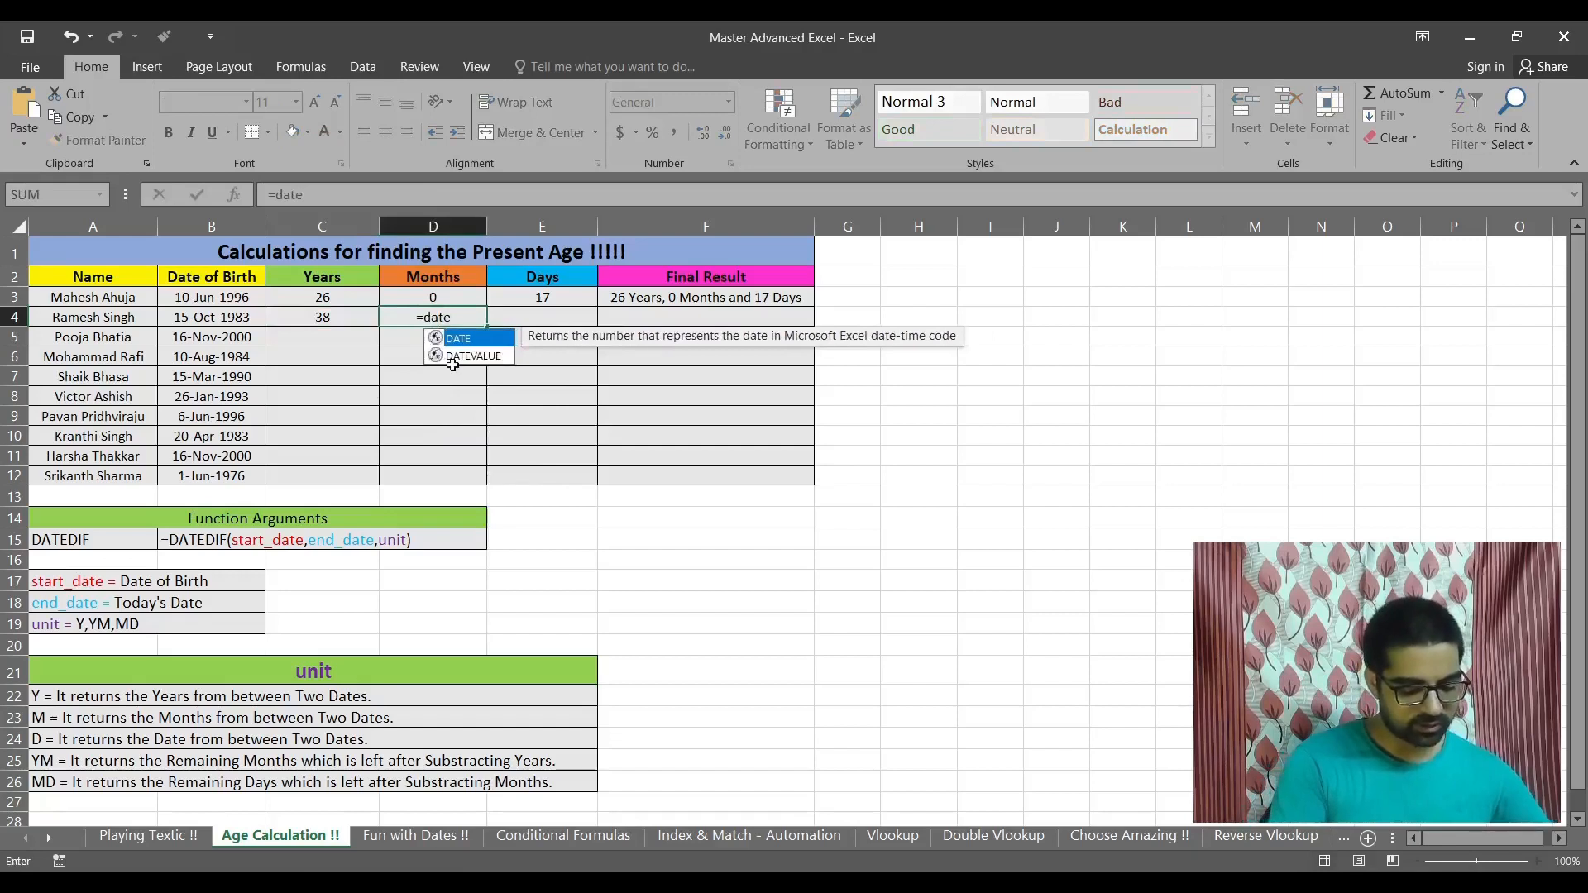
text(dif()
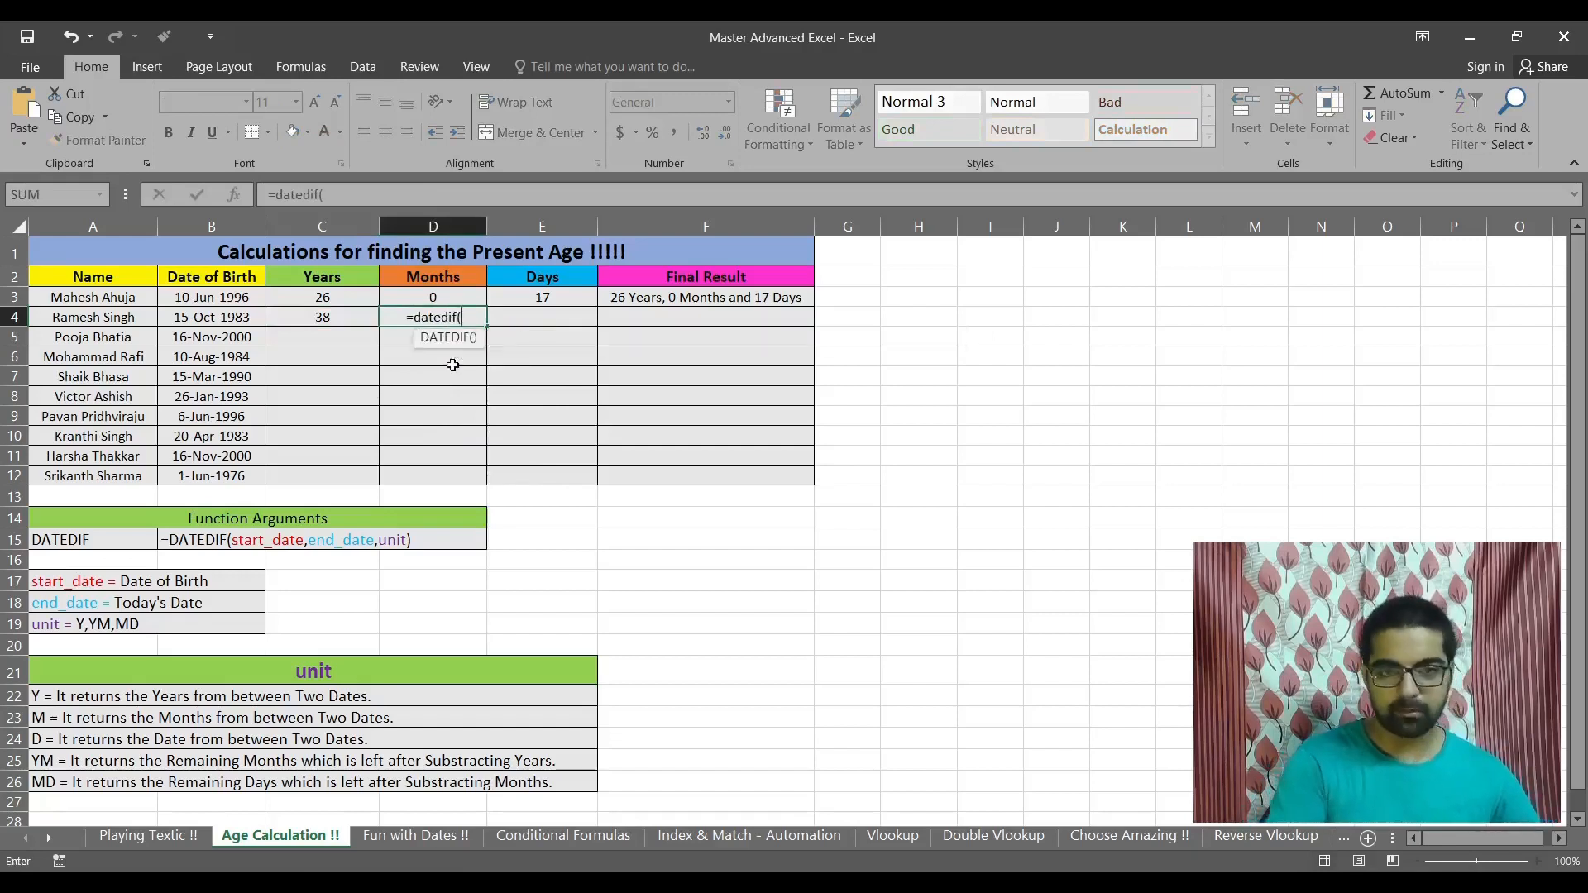
click(219, 321)
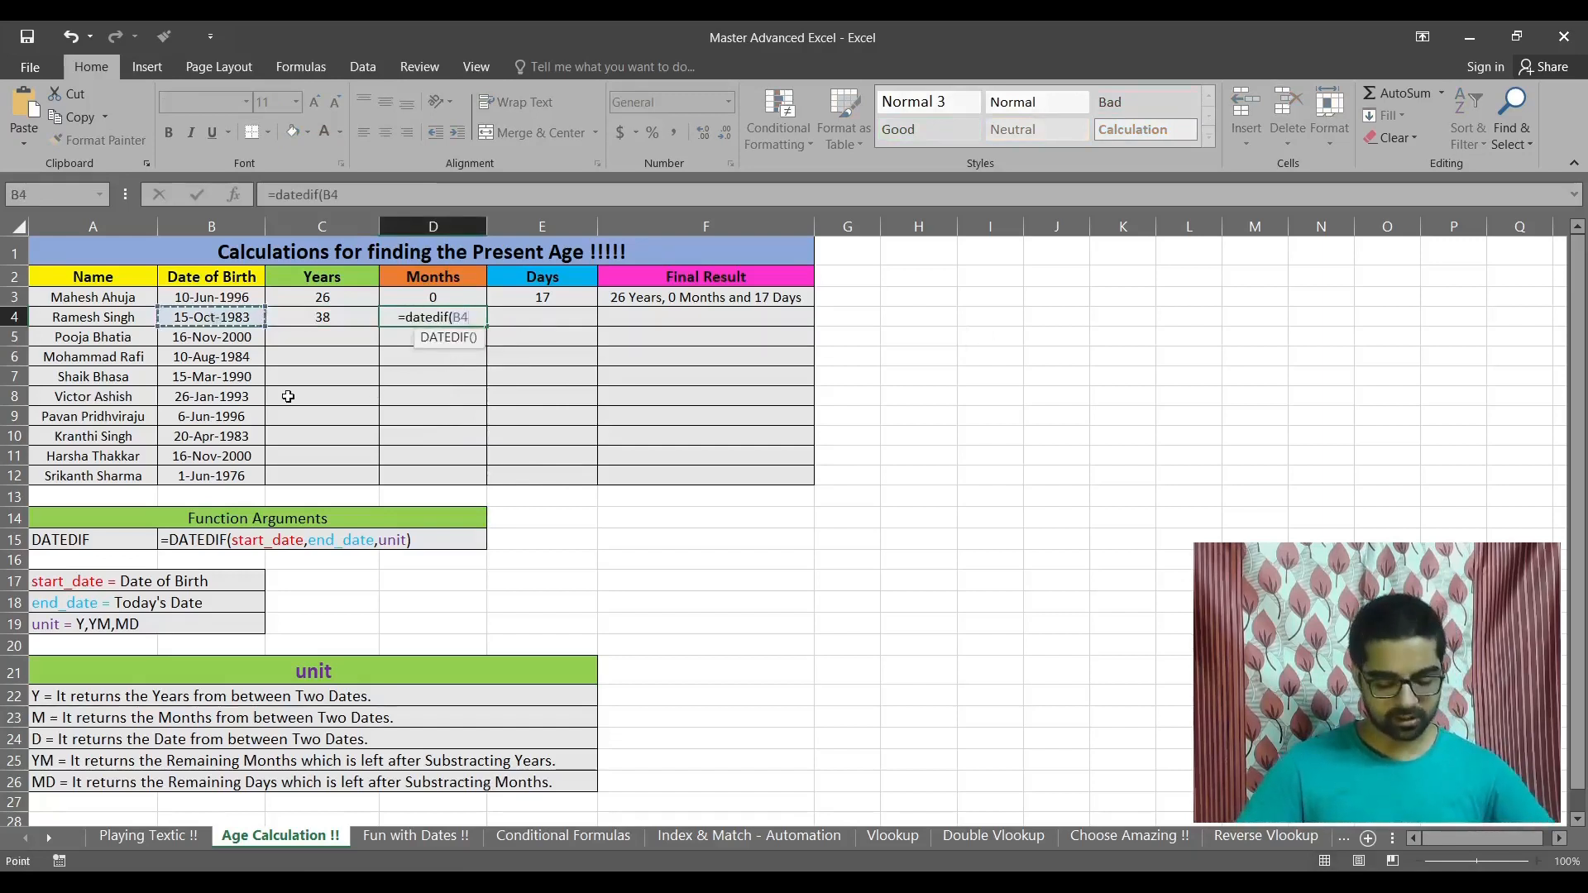
text(,today)
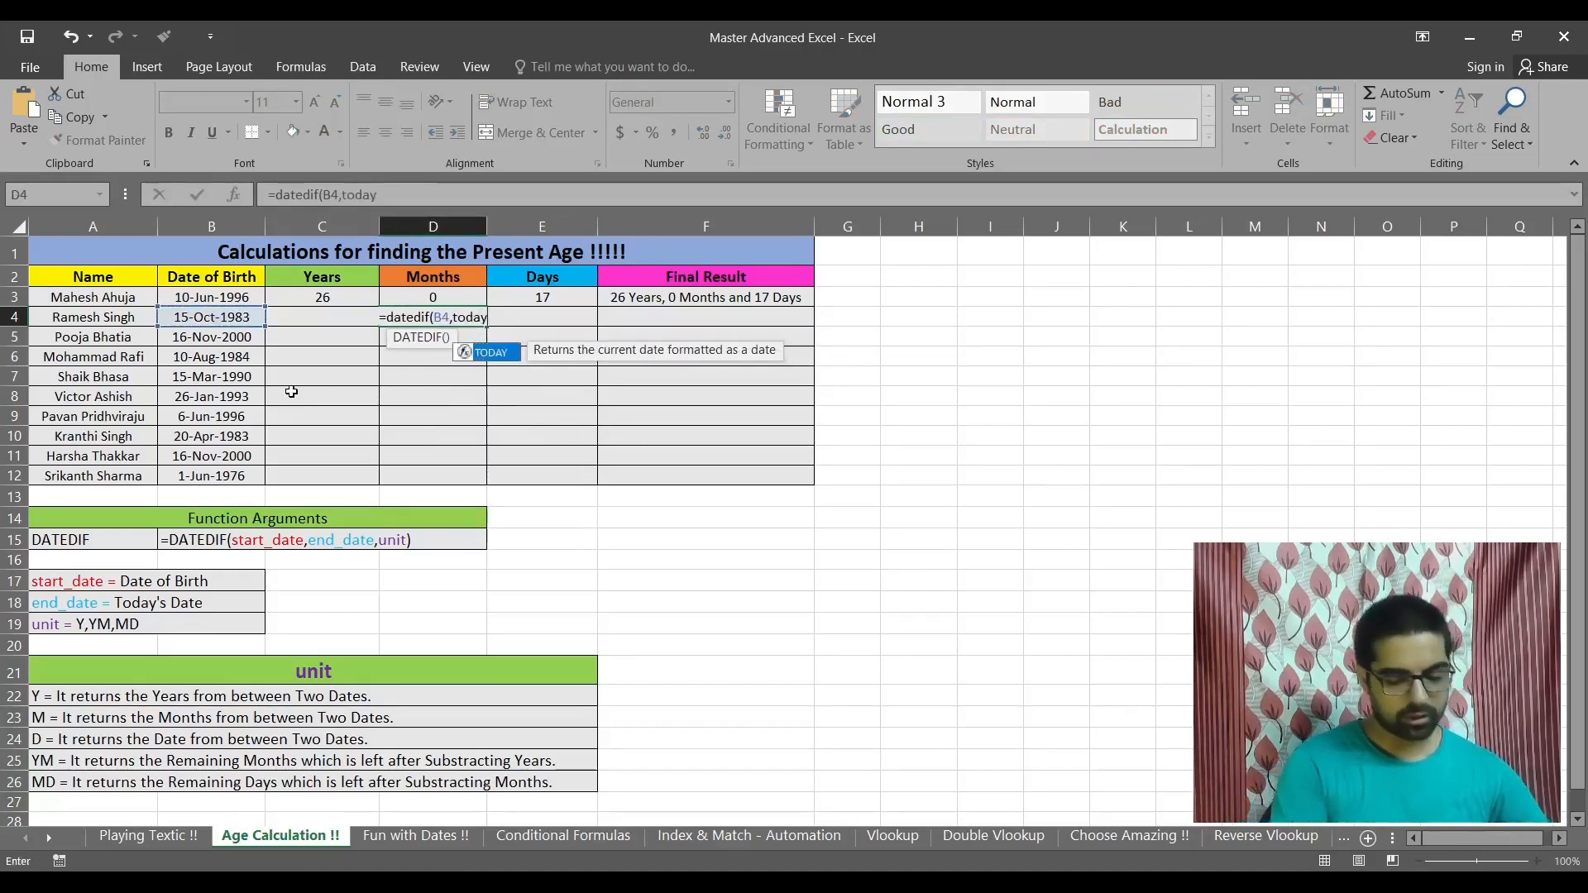
key(Tab)
text(),")
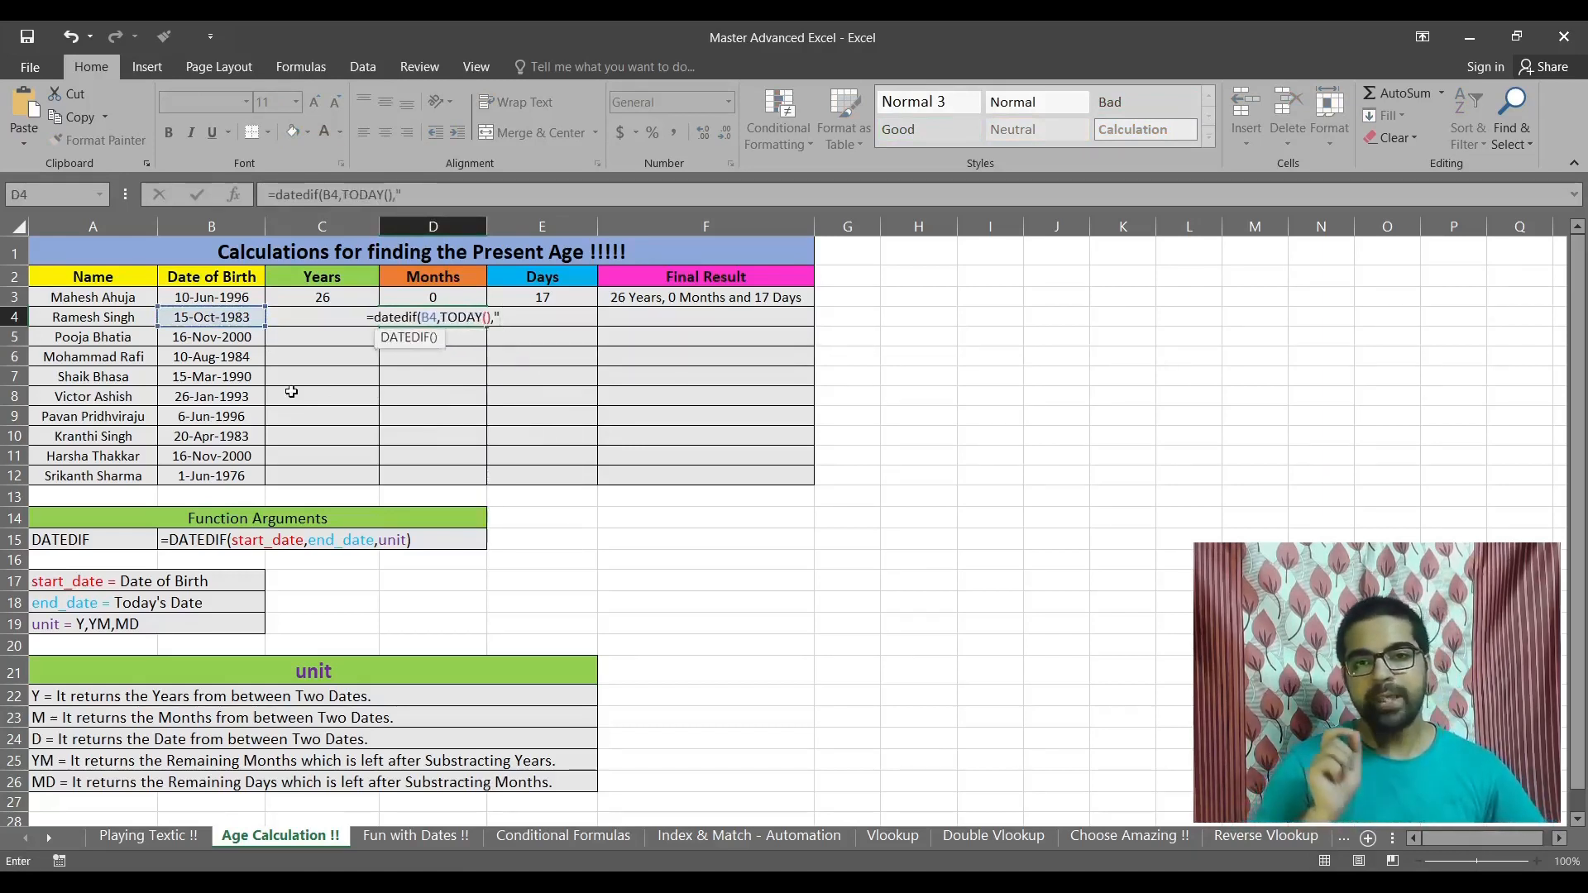
text(YM")
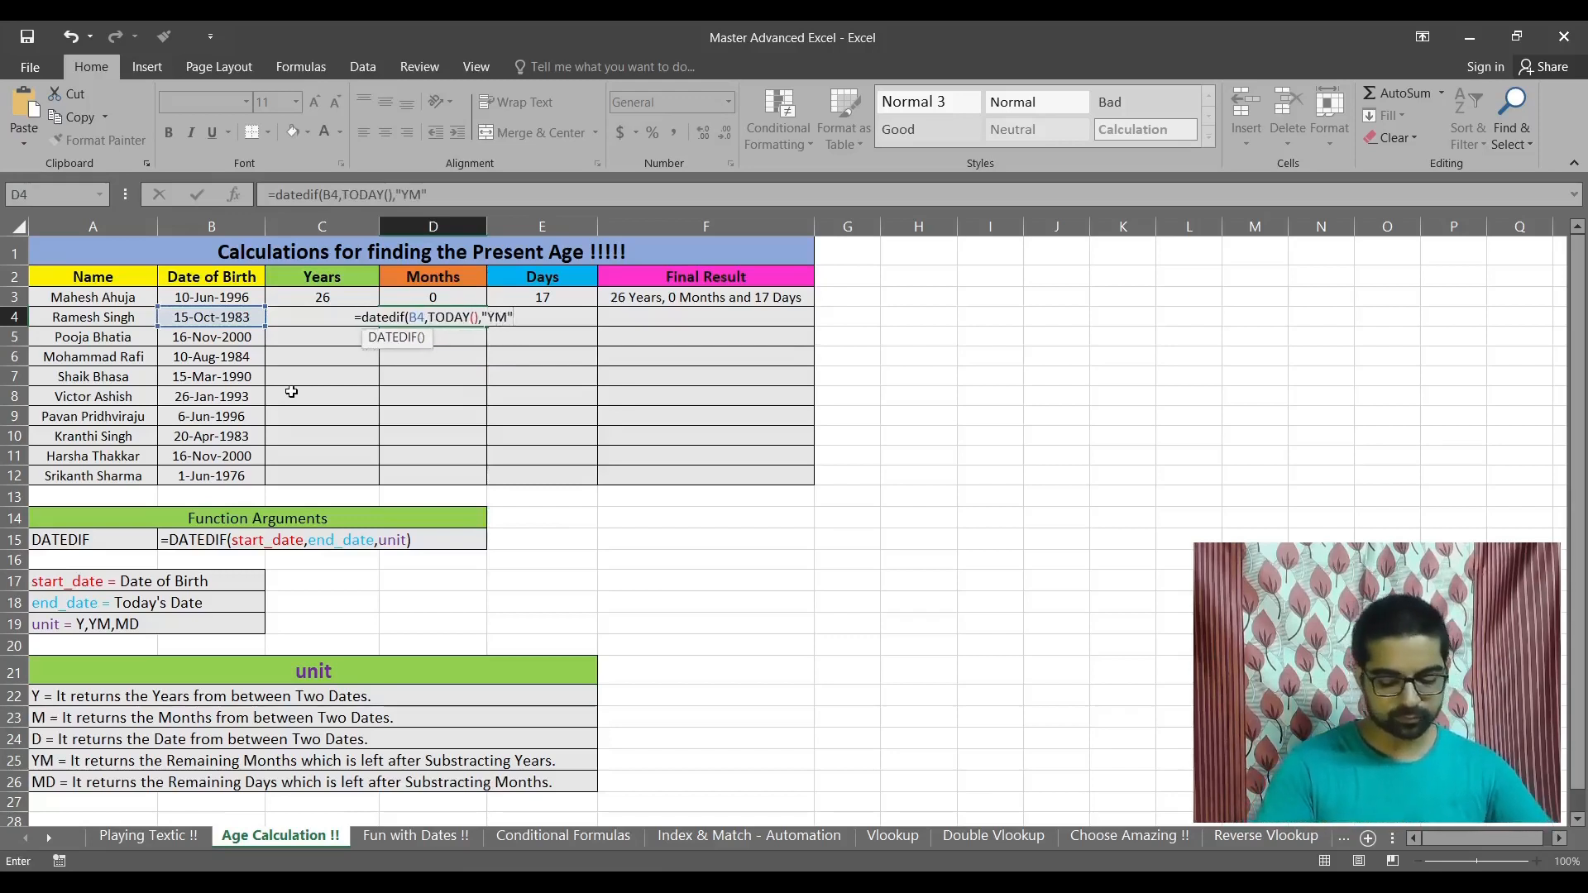
text())
key(Return)
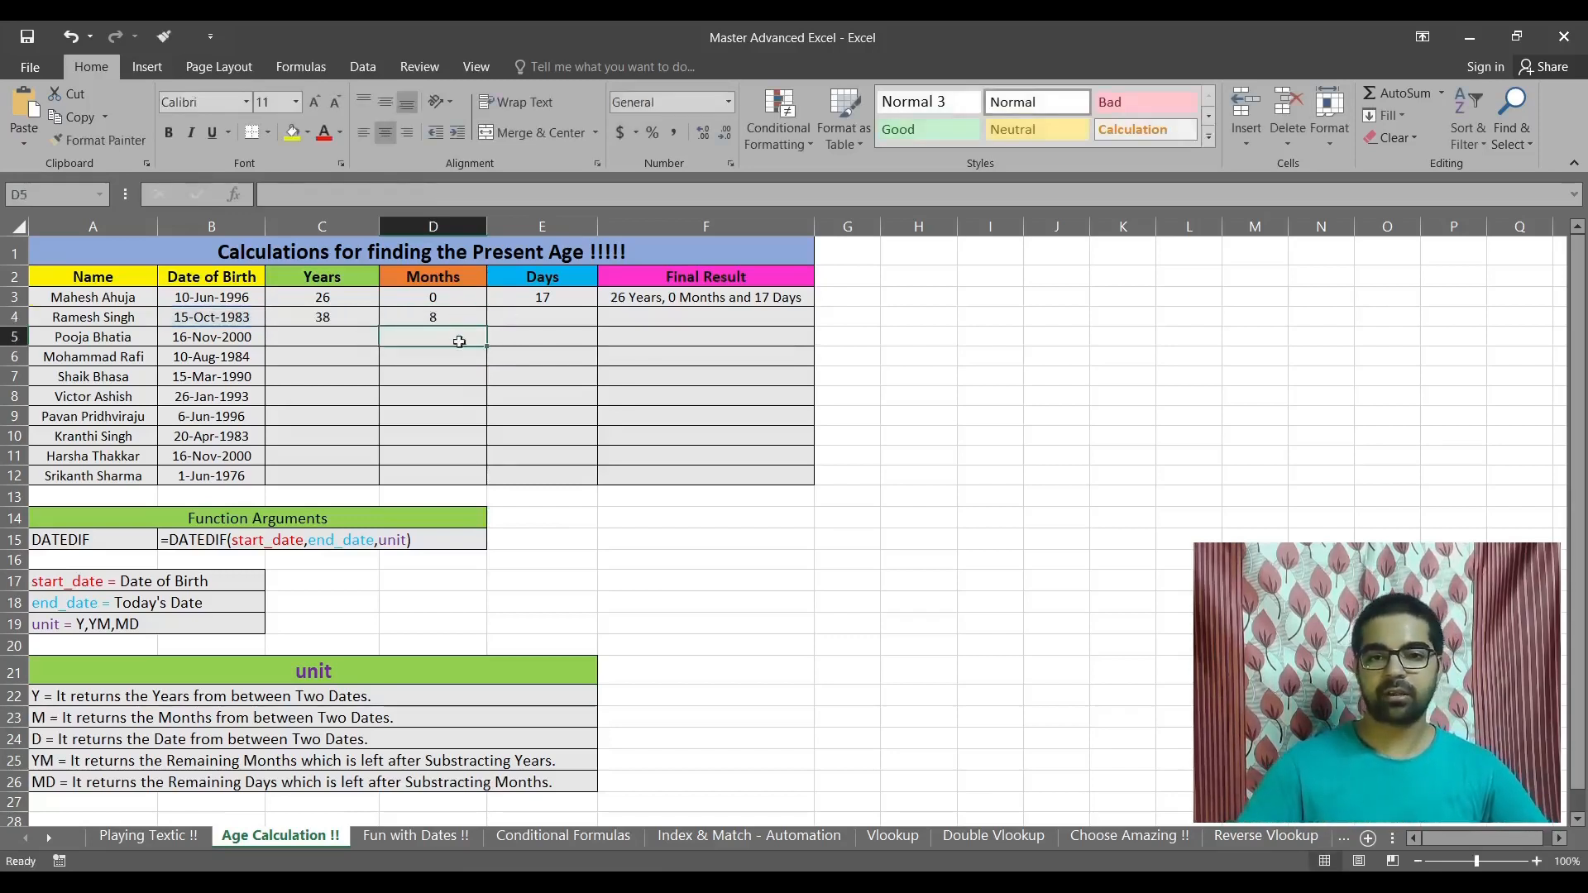
click(439, 317)
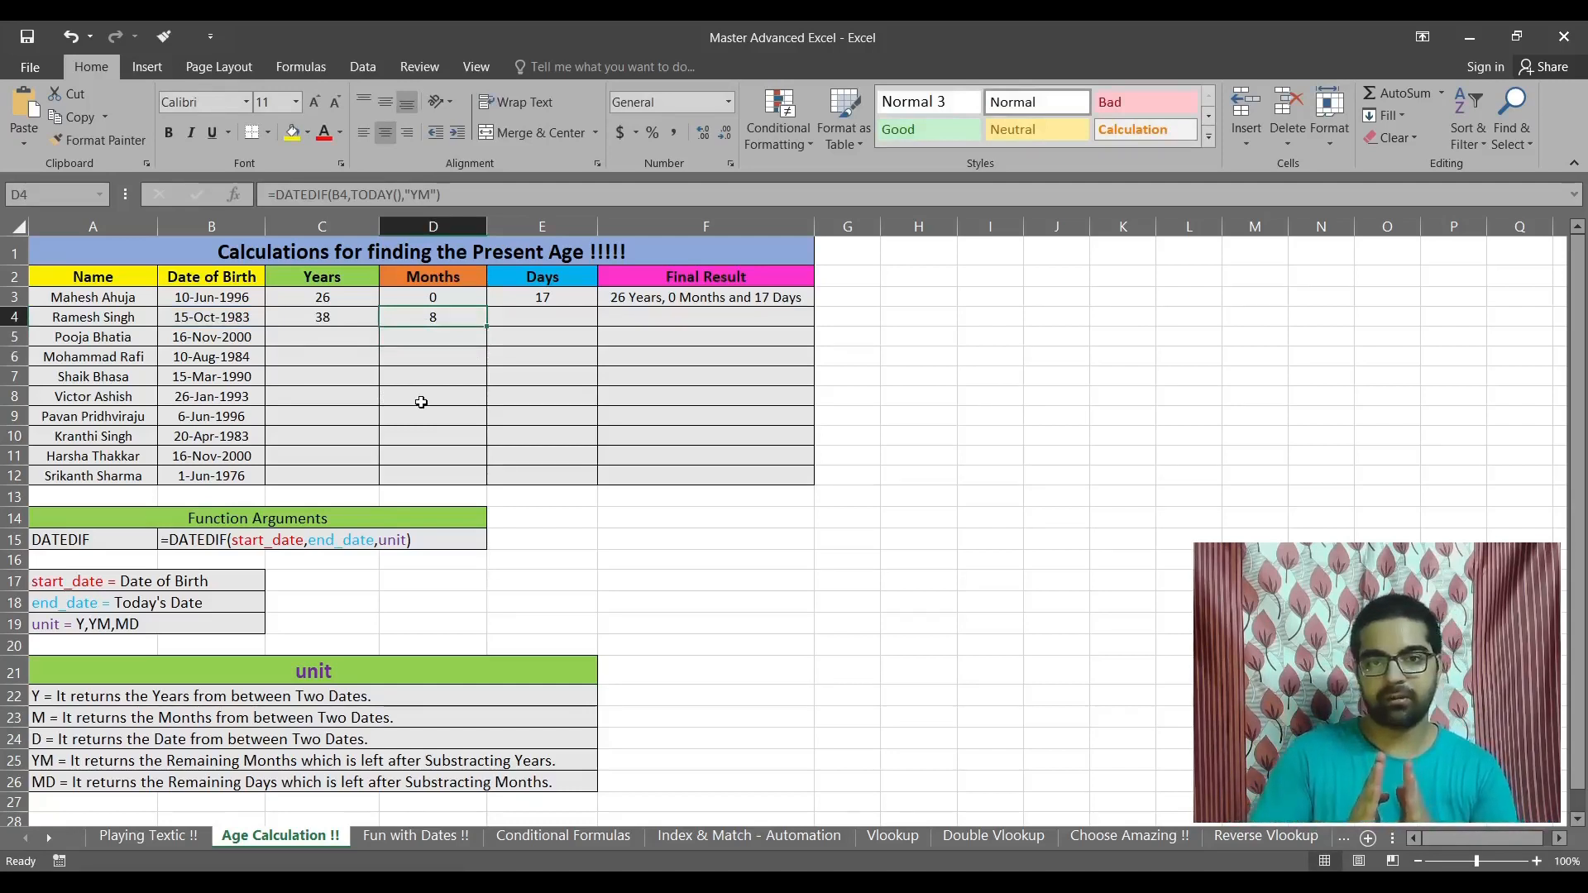
Step: Calculate the remaining days in cell E4 with =DATEDIF(B4,TODAY(),"MD")
click(533, 324)
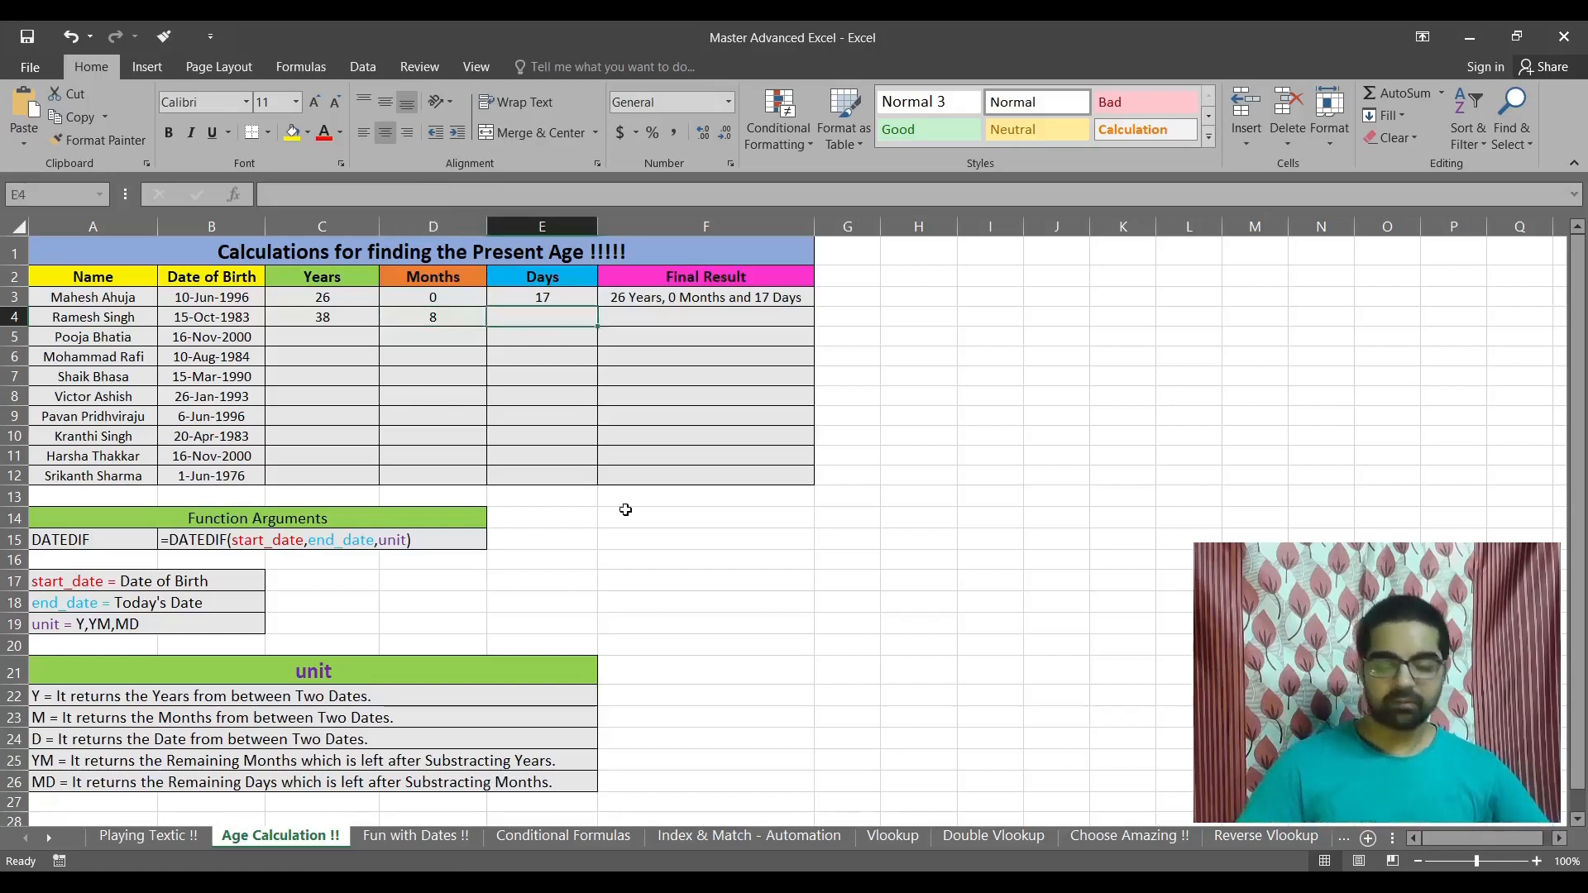
text(=datedi)
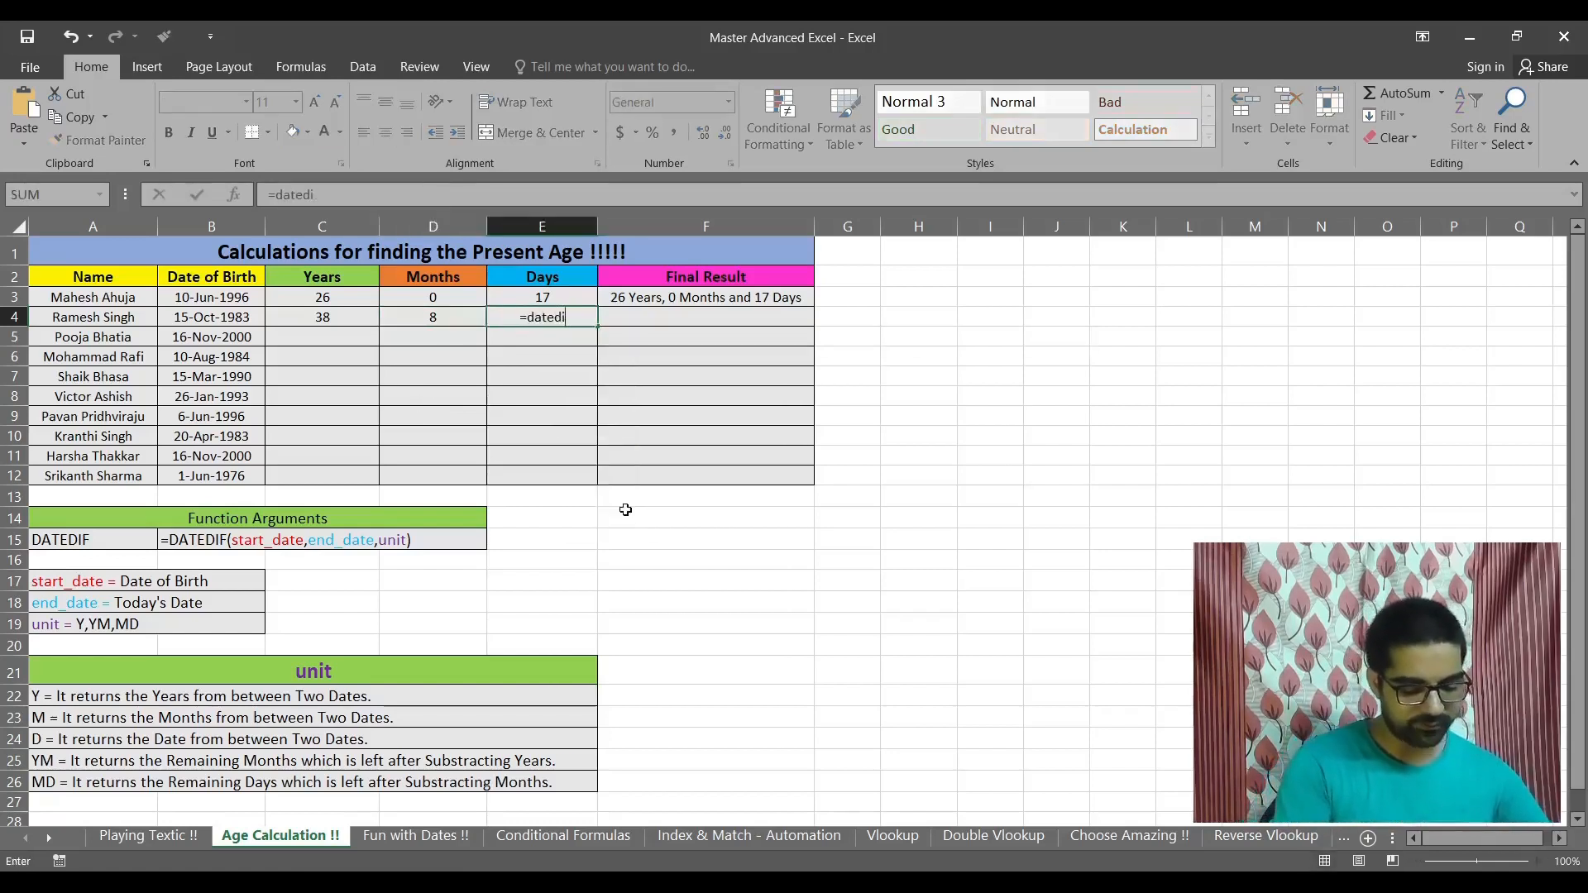
text(f()
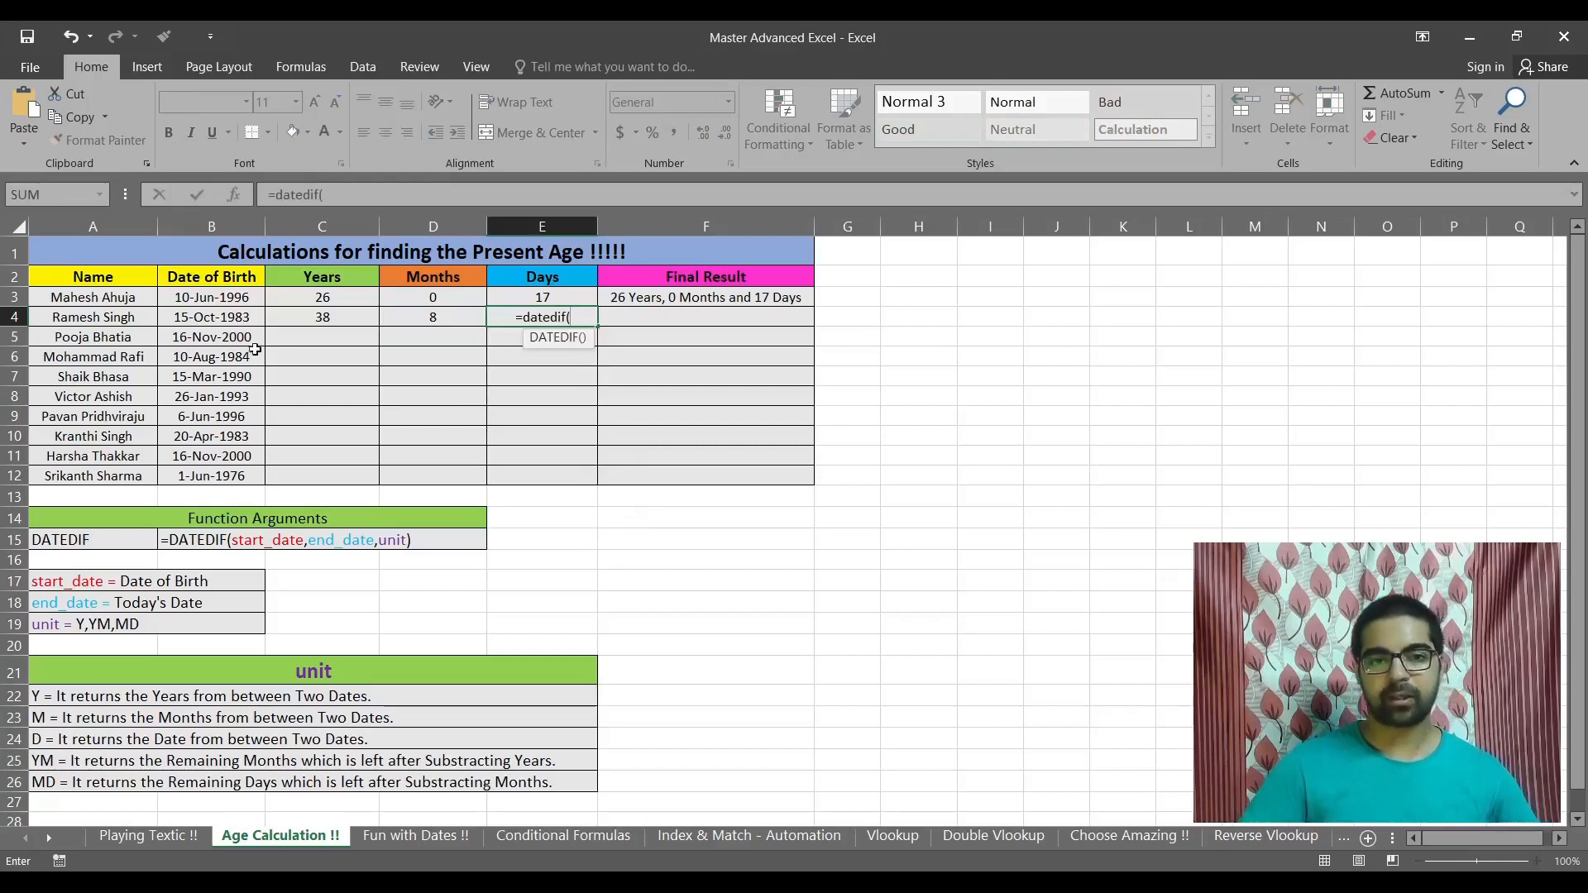
click(209, 318)
text(,)
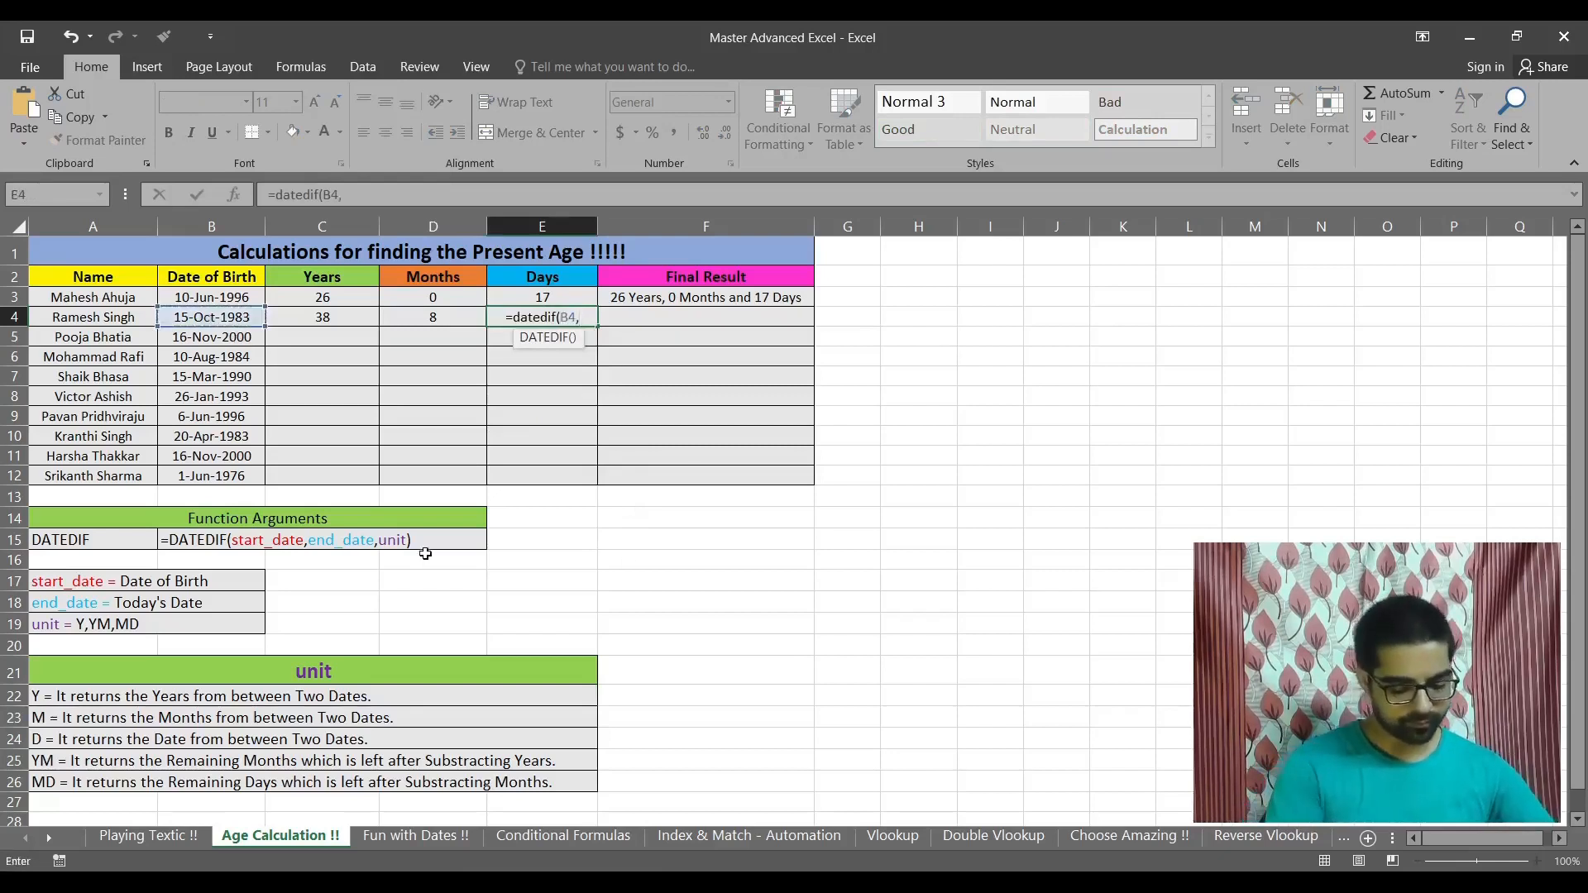
text(today)
key(Tab)
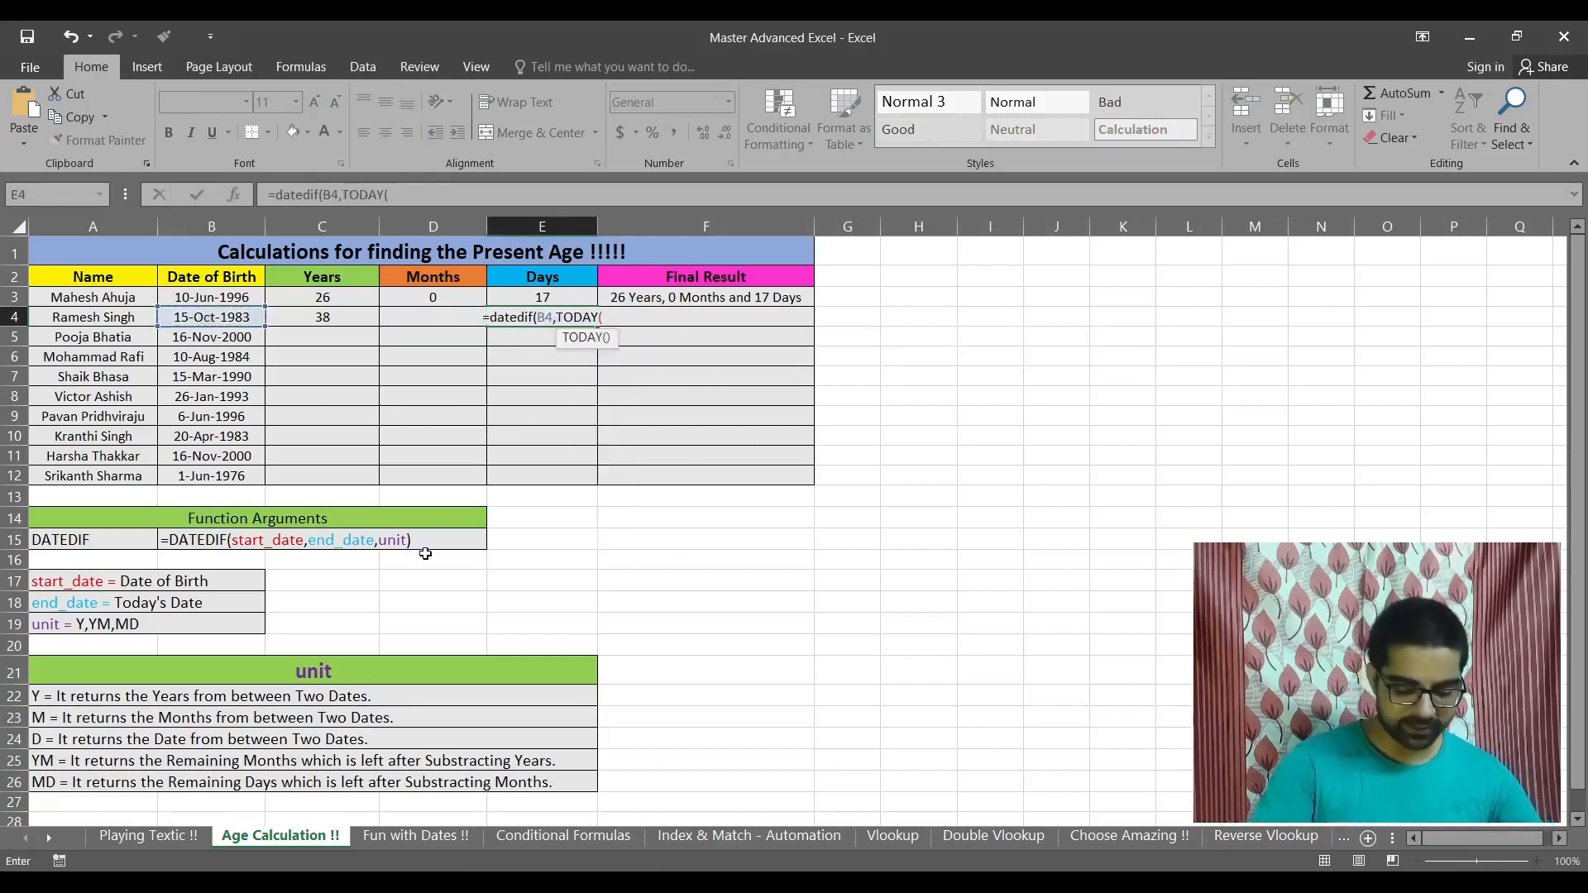
text(),")
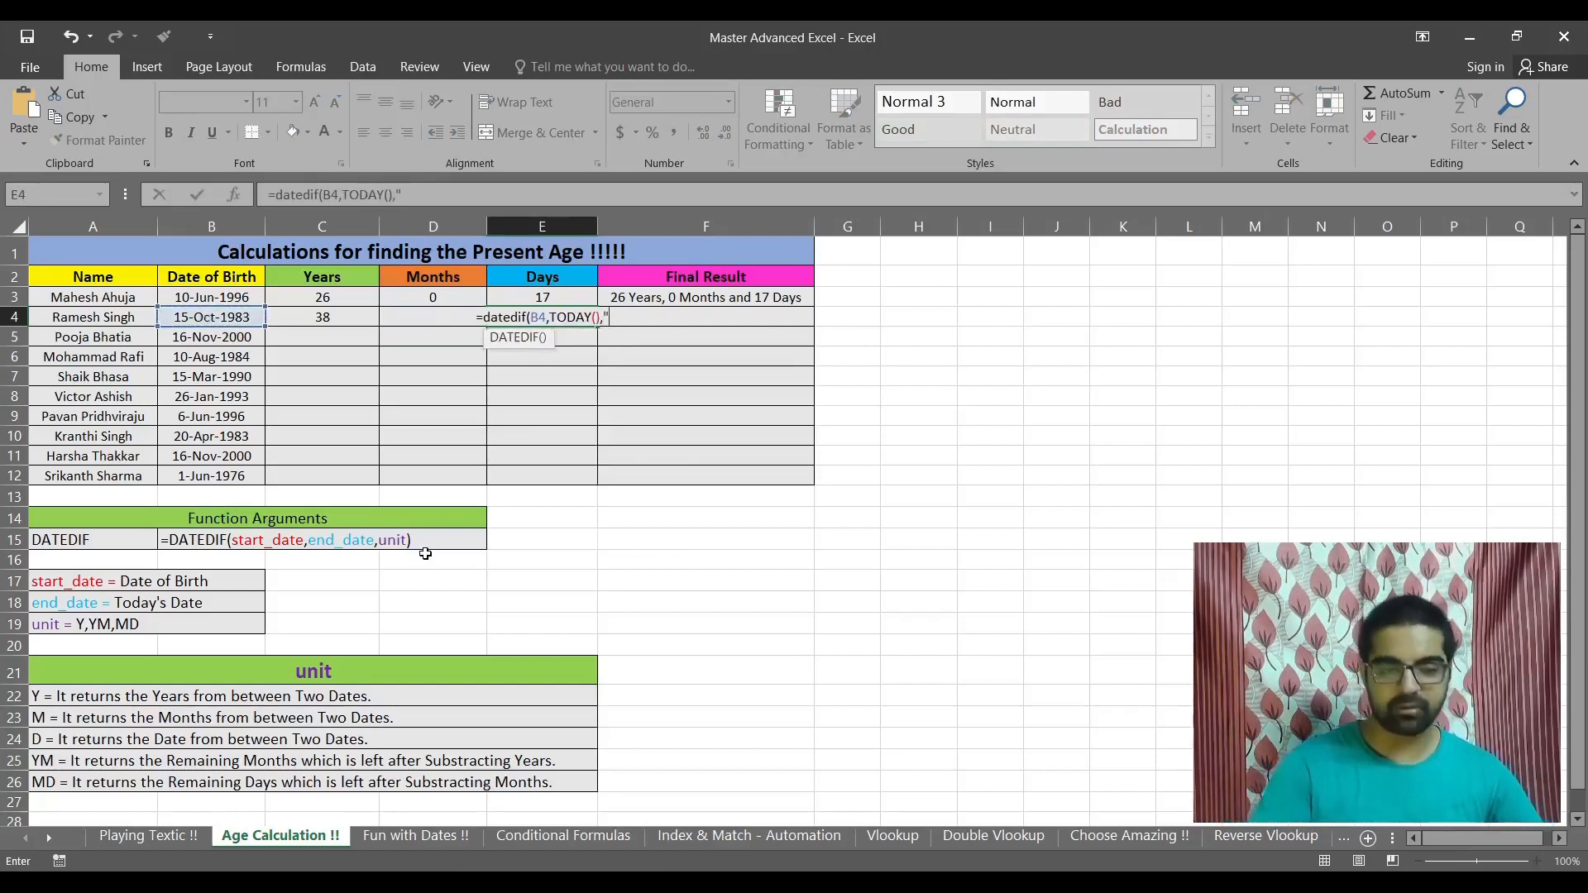
text(MD"))
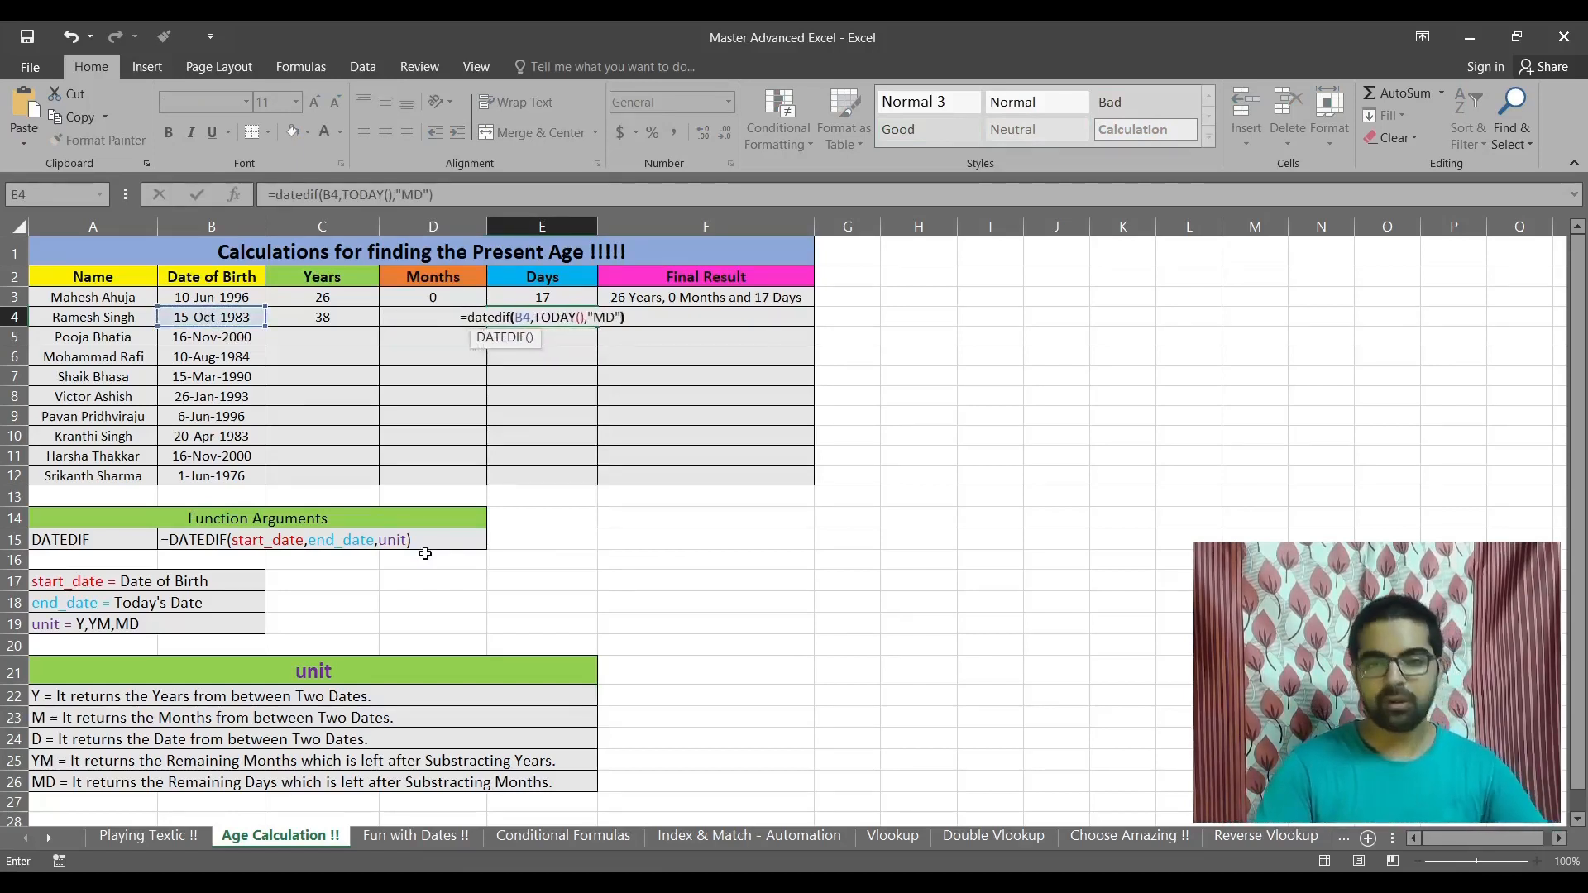
key(Return)
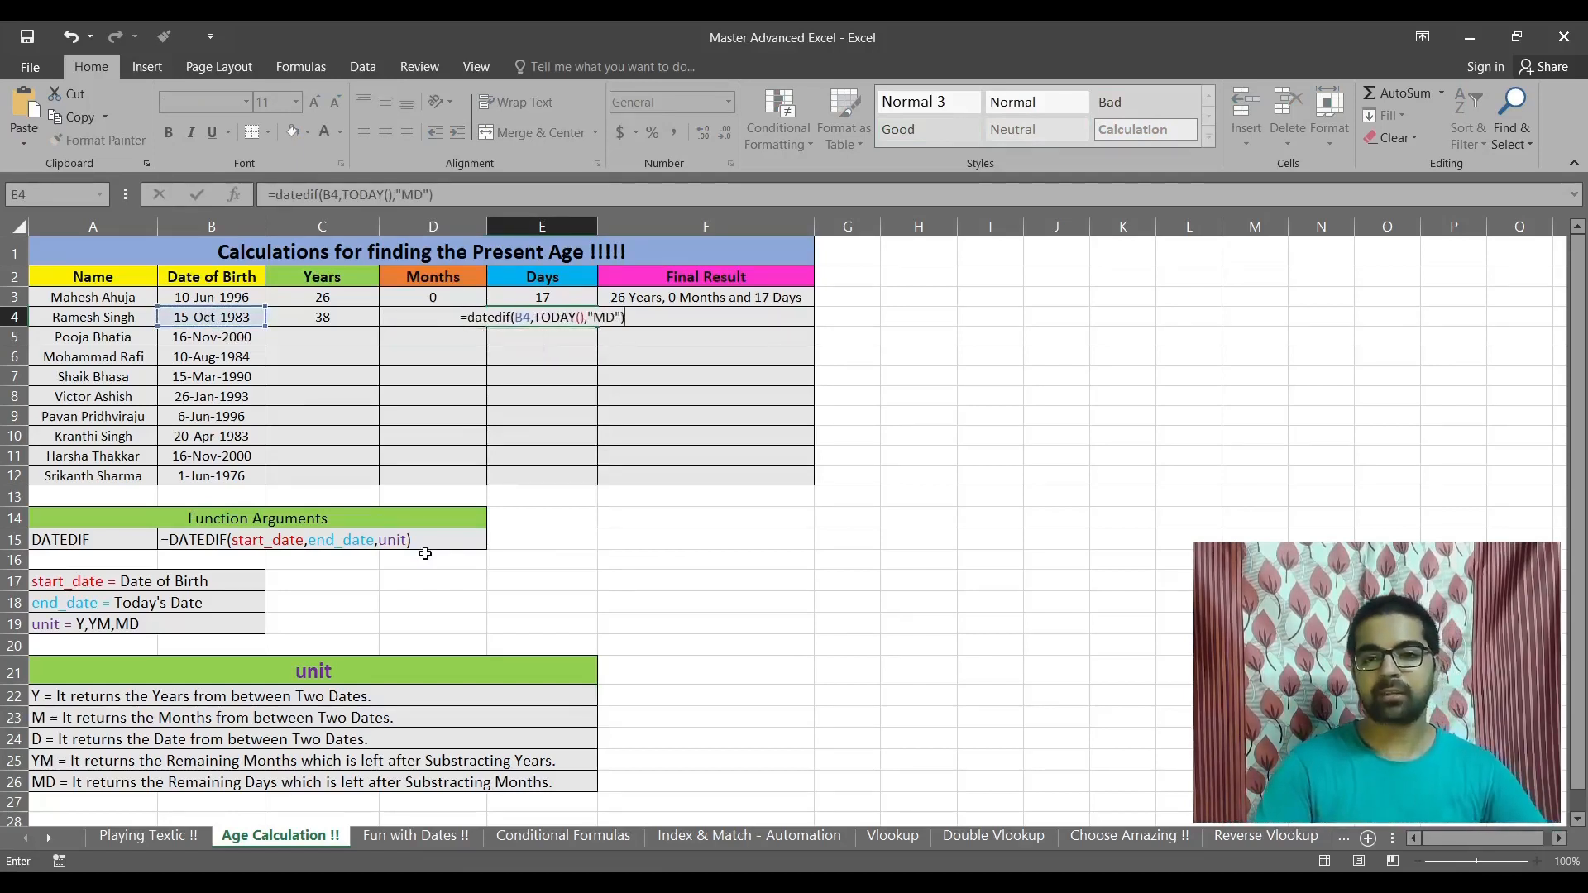
Step: Review the age values in C4:E4, then compare the Final Result column with the separate Years, Months and Days columns
drag(335, 318, 514, 318)
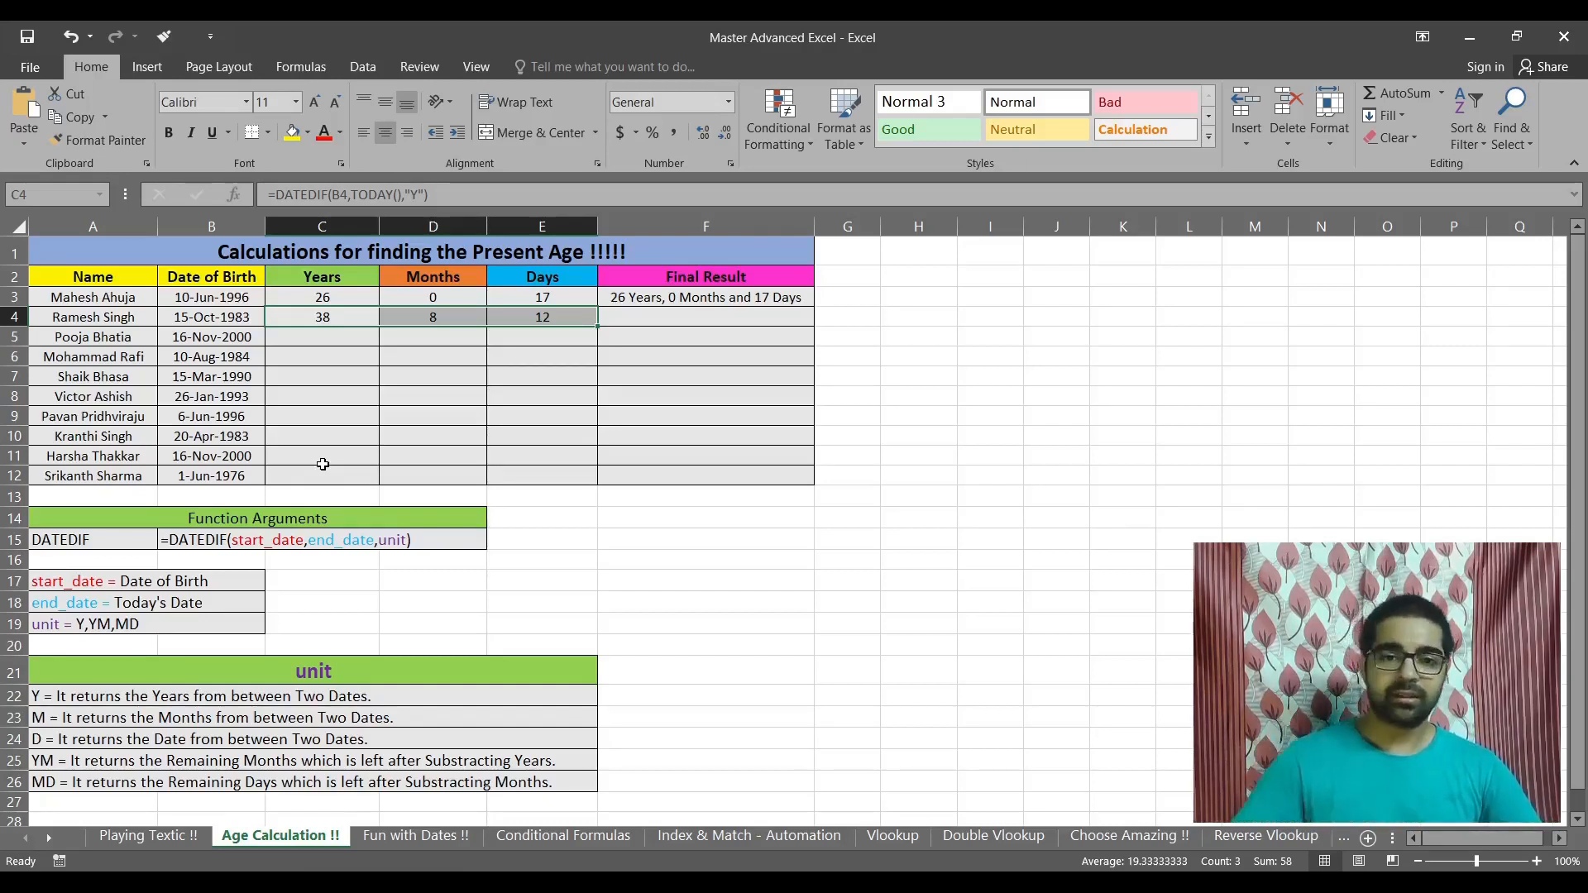
click(691, 276)
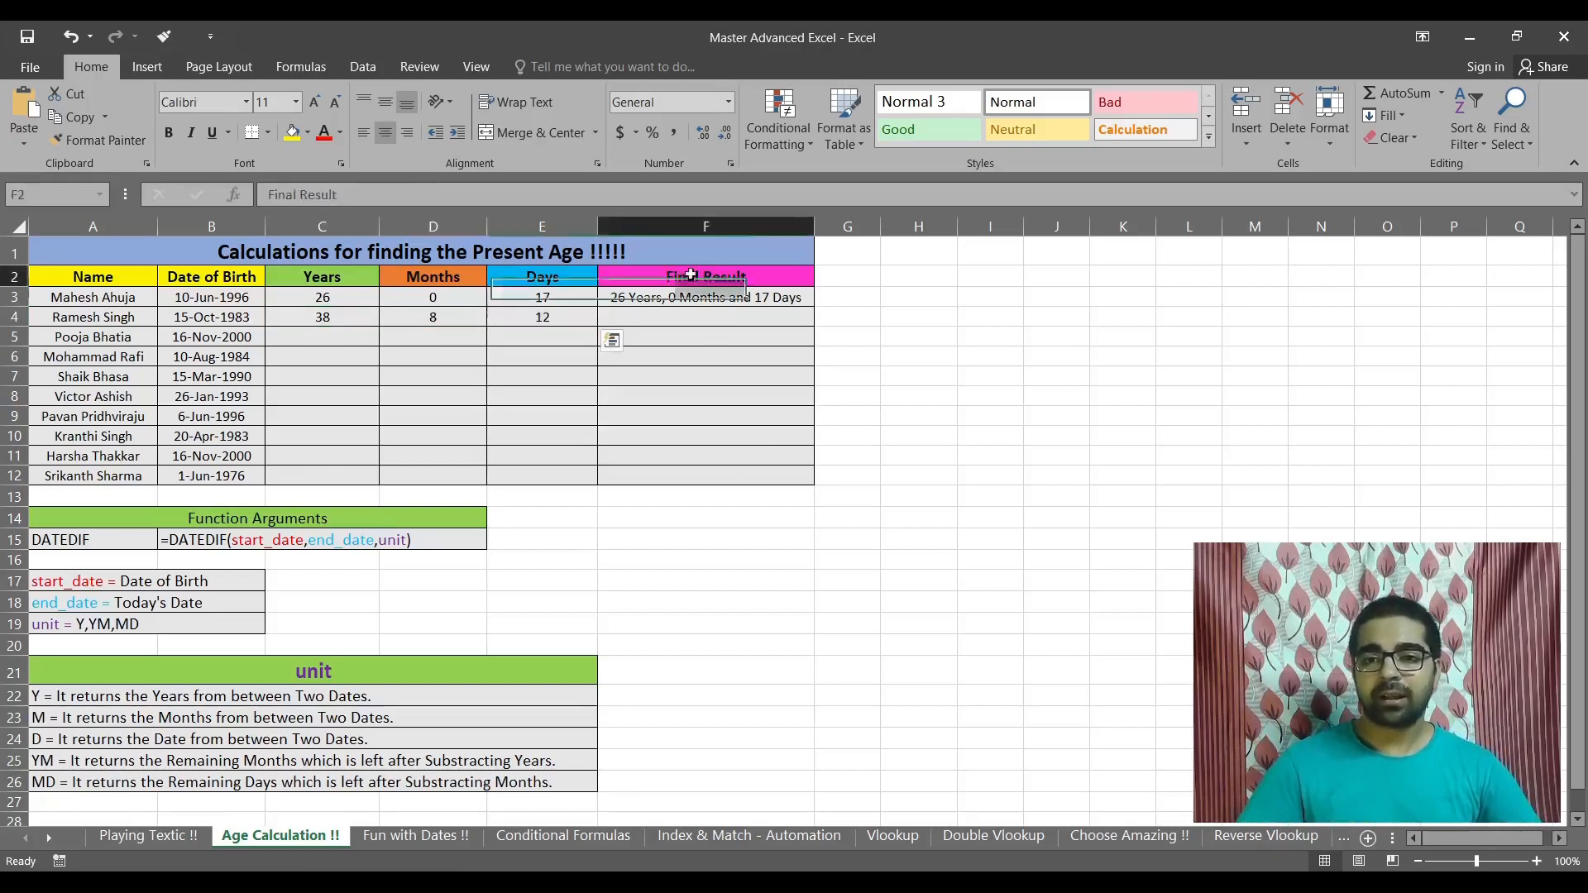
drag(691, 276, 699, 476)
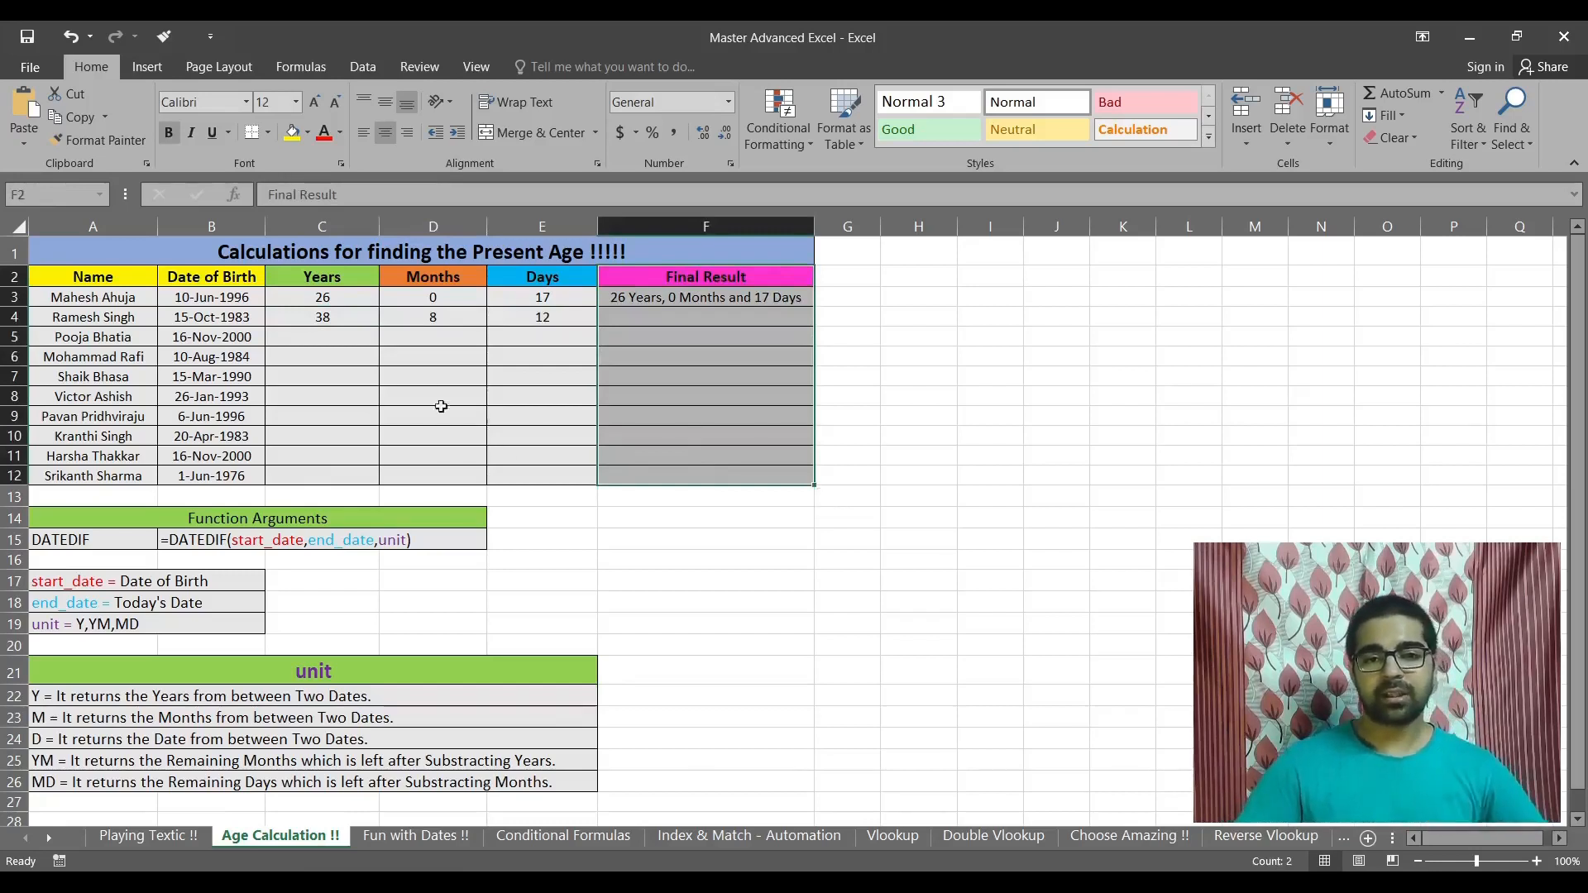
click(358, 278)
drag(406, 284, 530, 476)
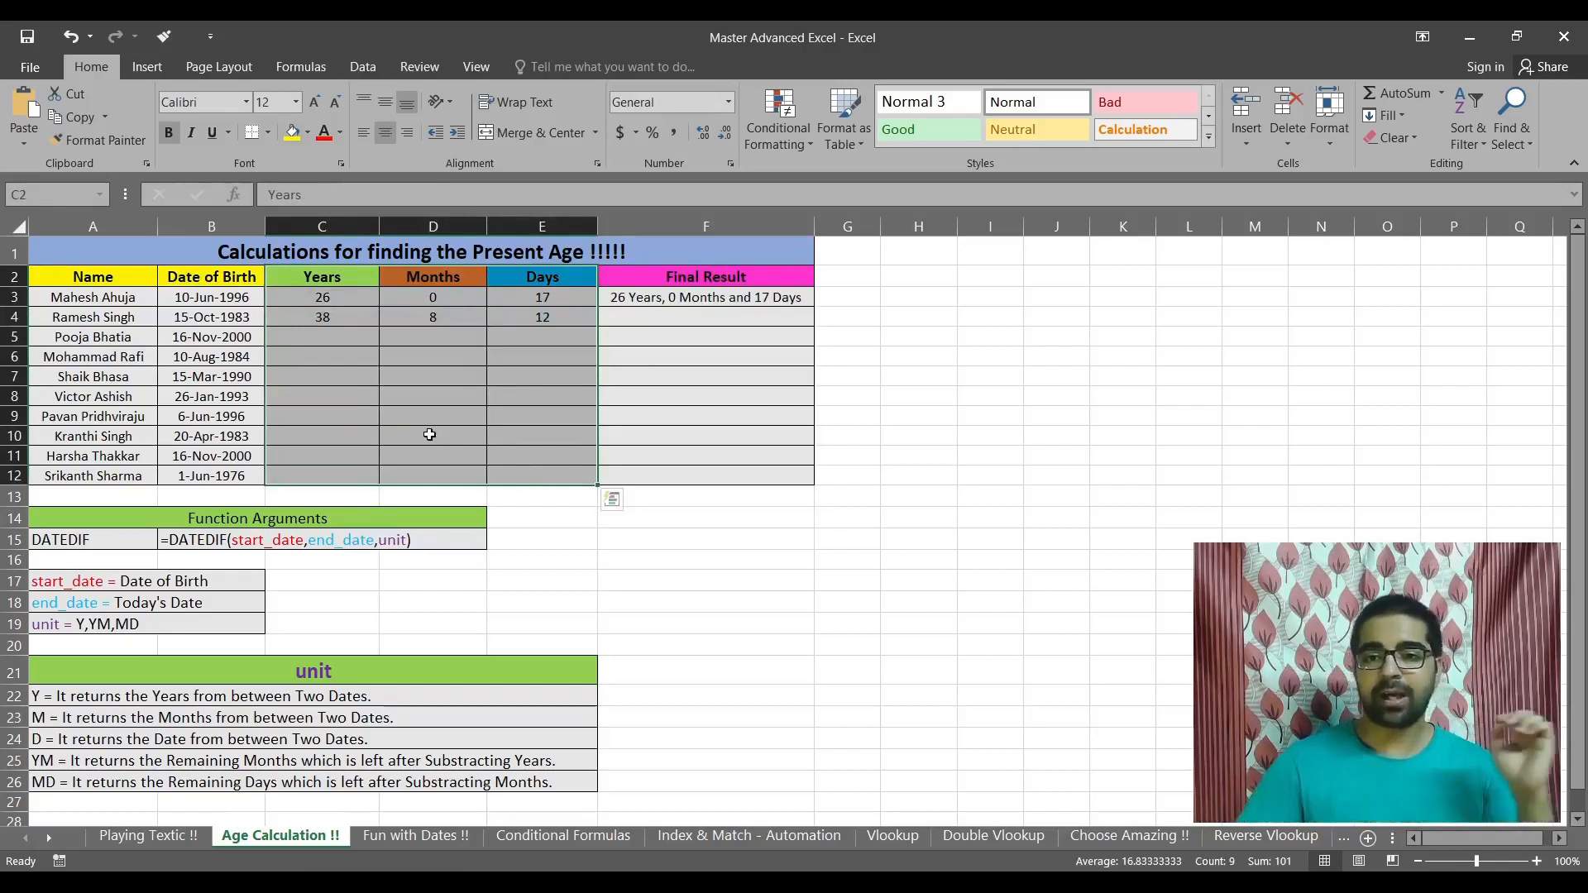
Step: Compare the Final Result column with the Years, Months and Days columns again, and inspect the formula in F3
drag(695, 278, 705, 478)
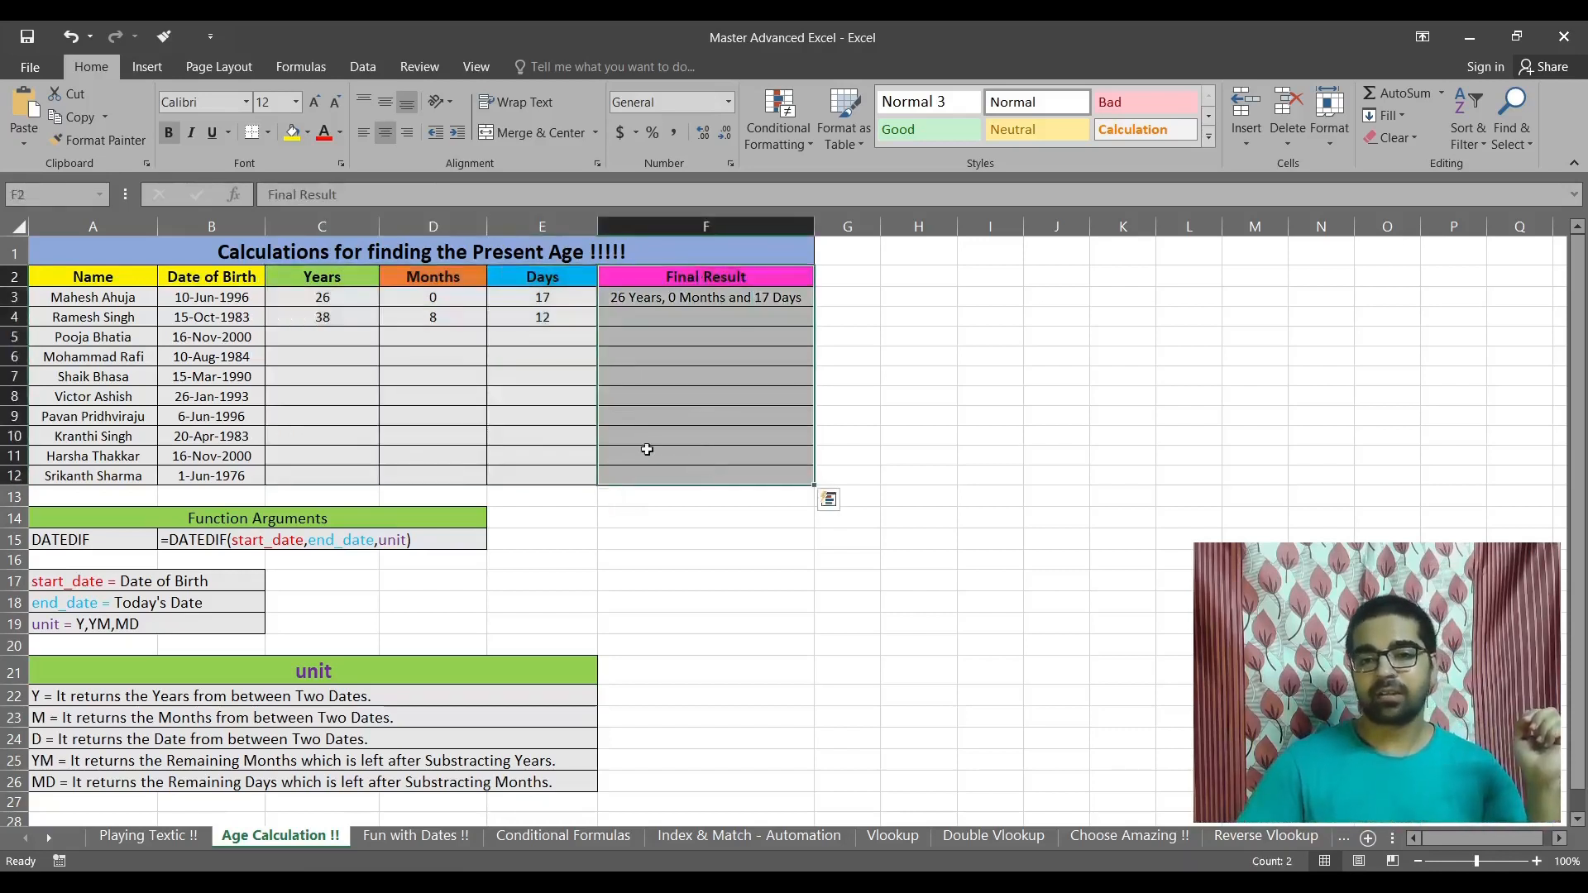
drag(335, 281, 514, 471)
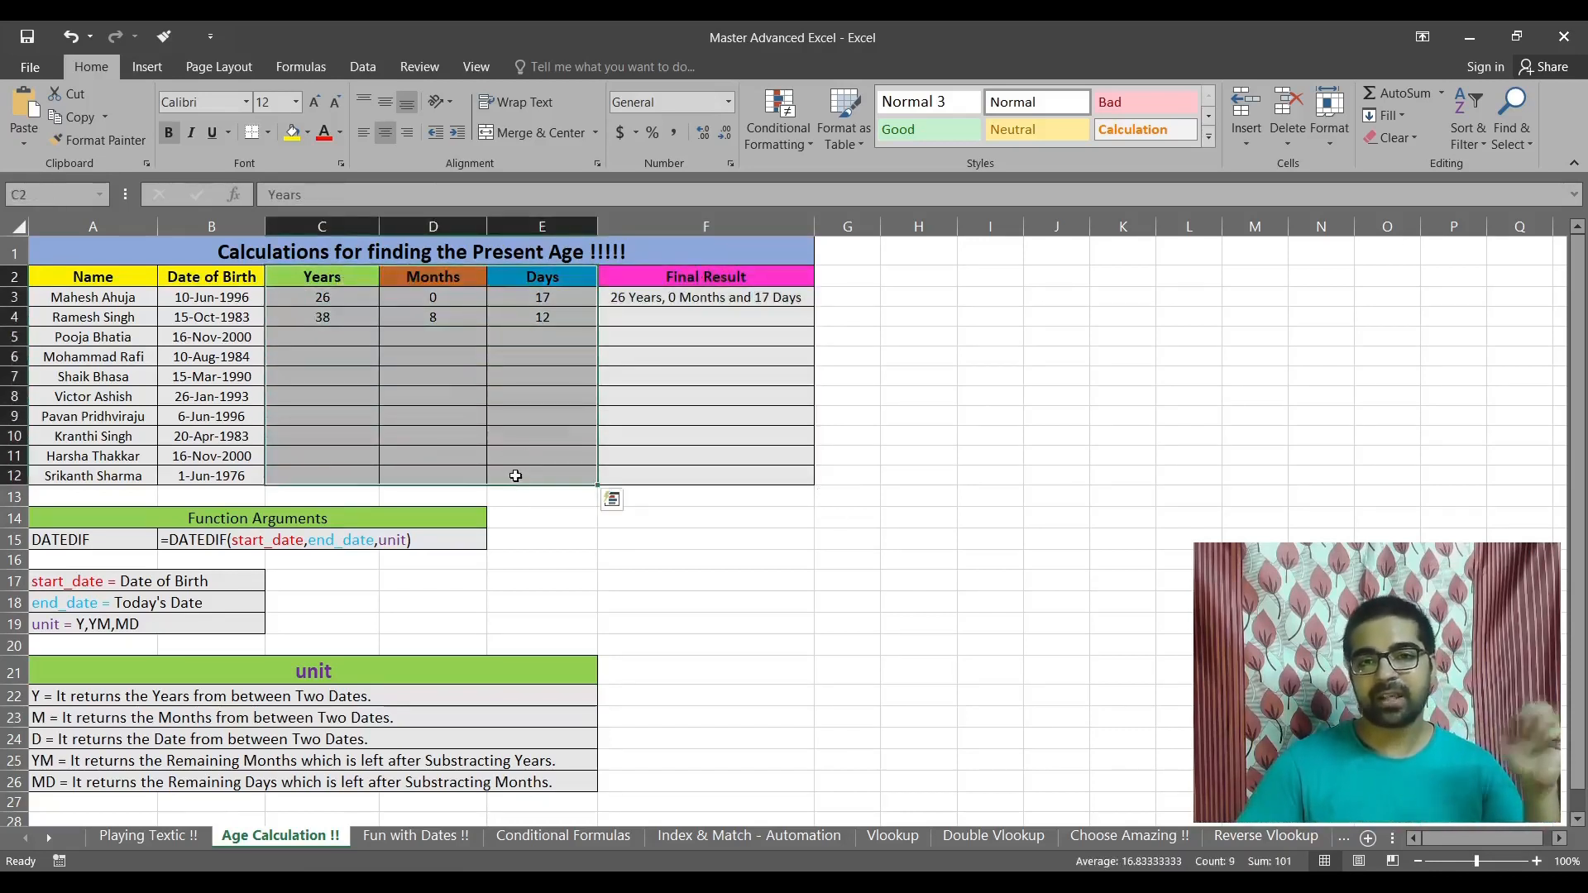
drag(706, 274, 715, 476)
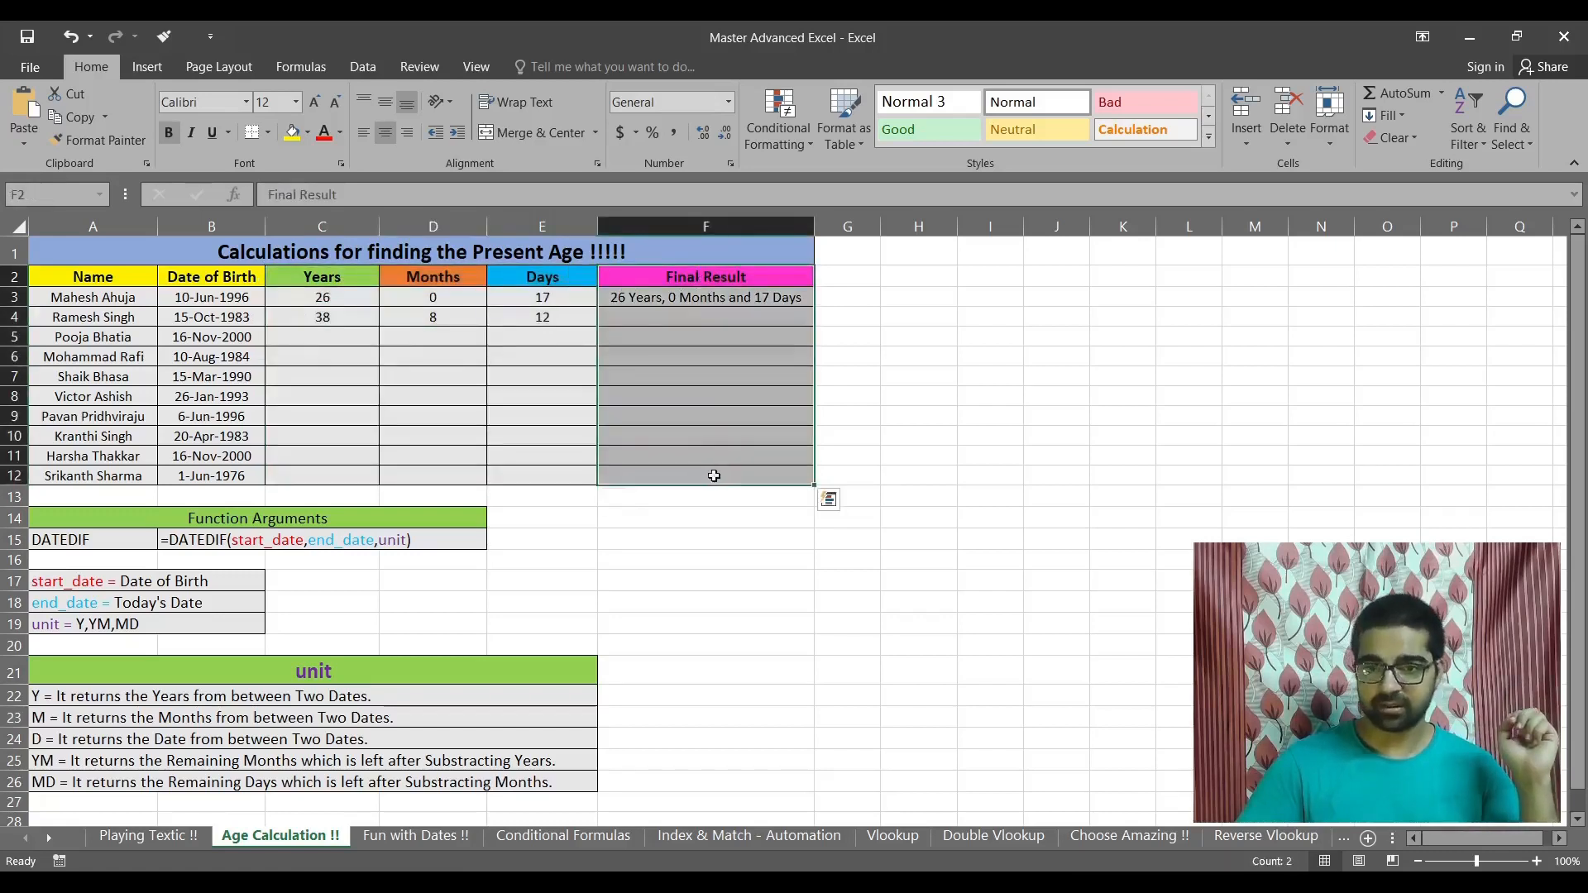
click(643, 305)
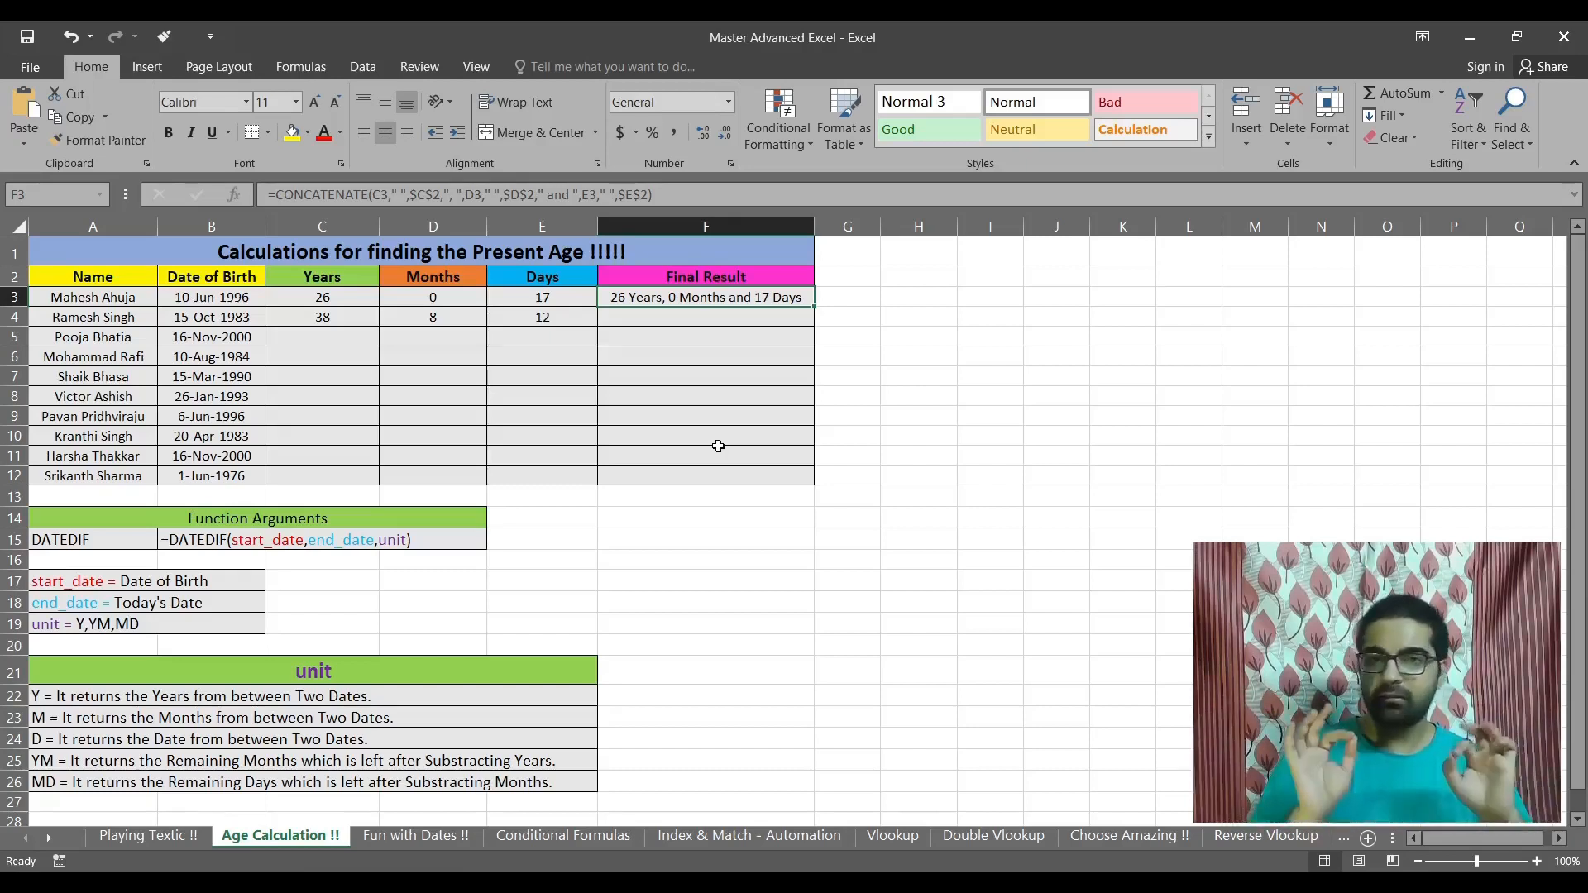
Step: Begin a CONCATENATE formula in F4 with the years value C4 followed by a space " "
key(Down)
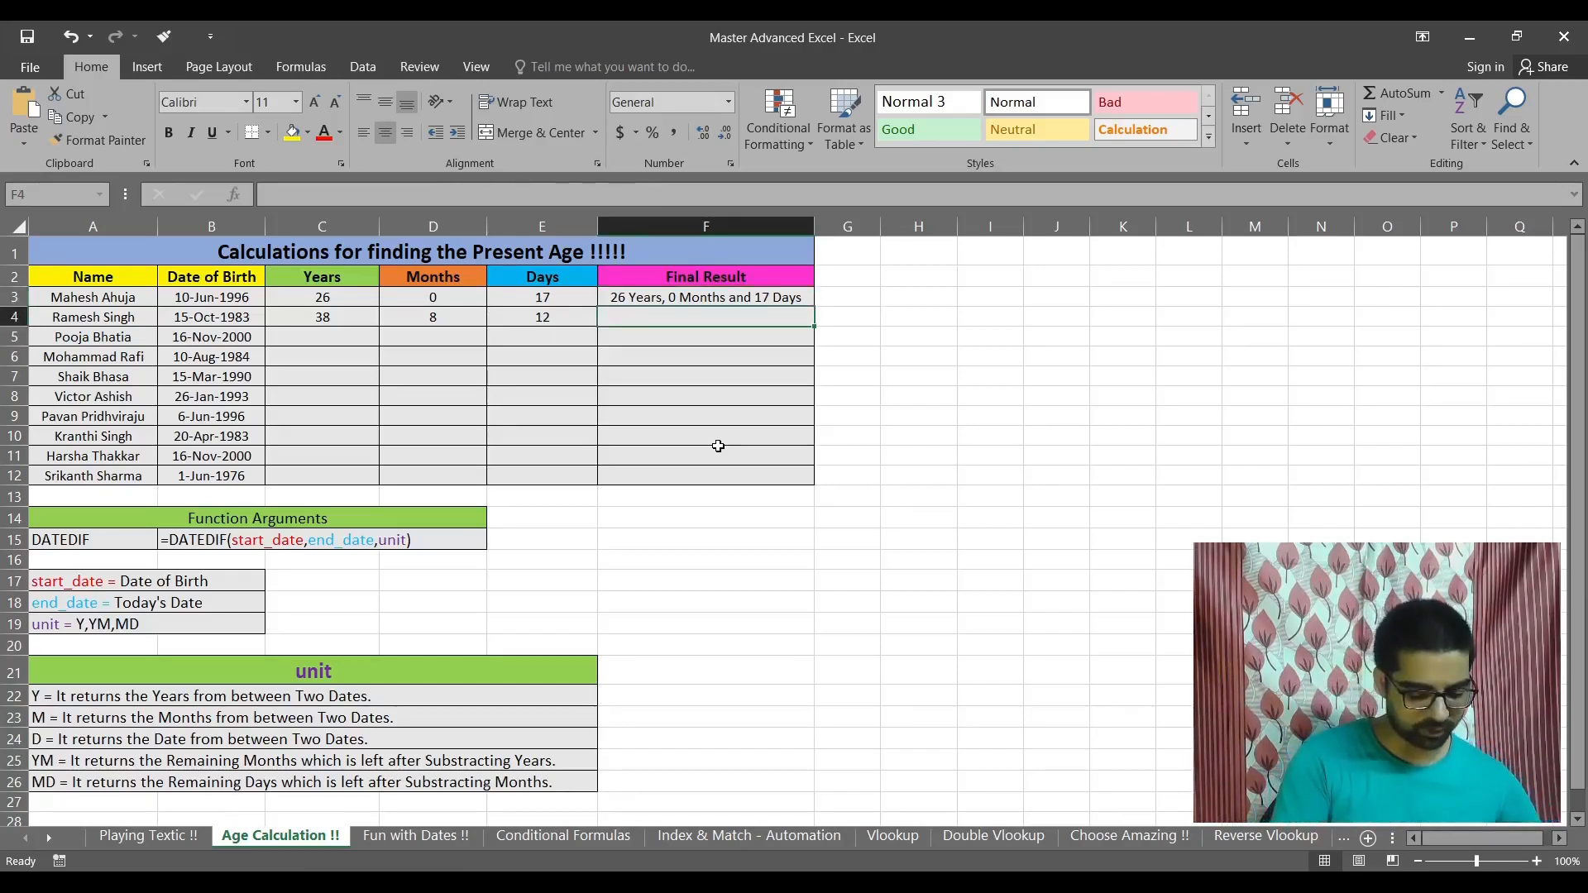
text(=con)
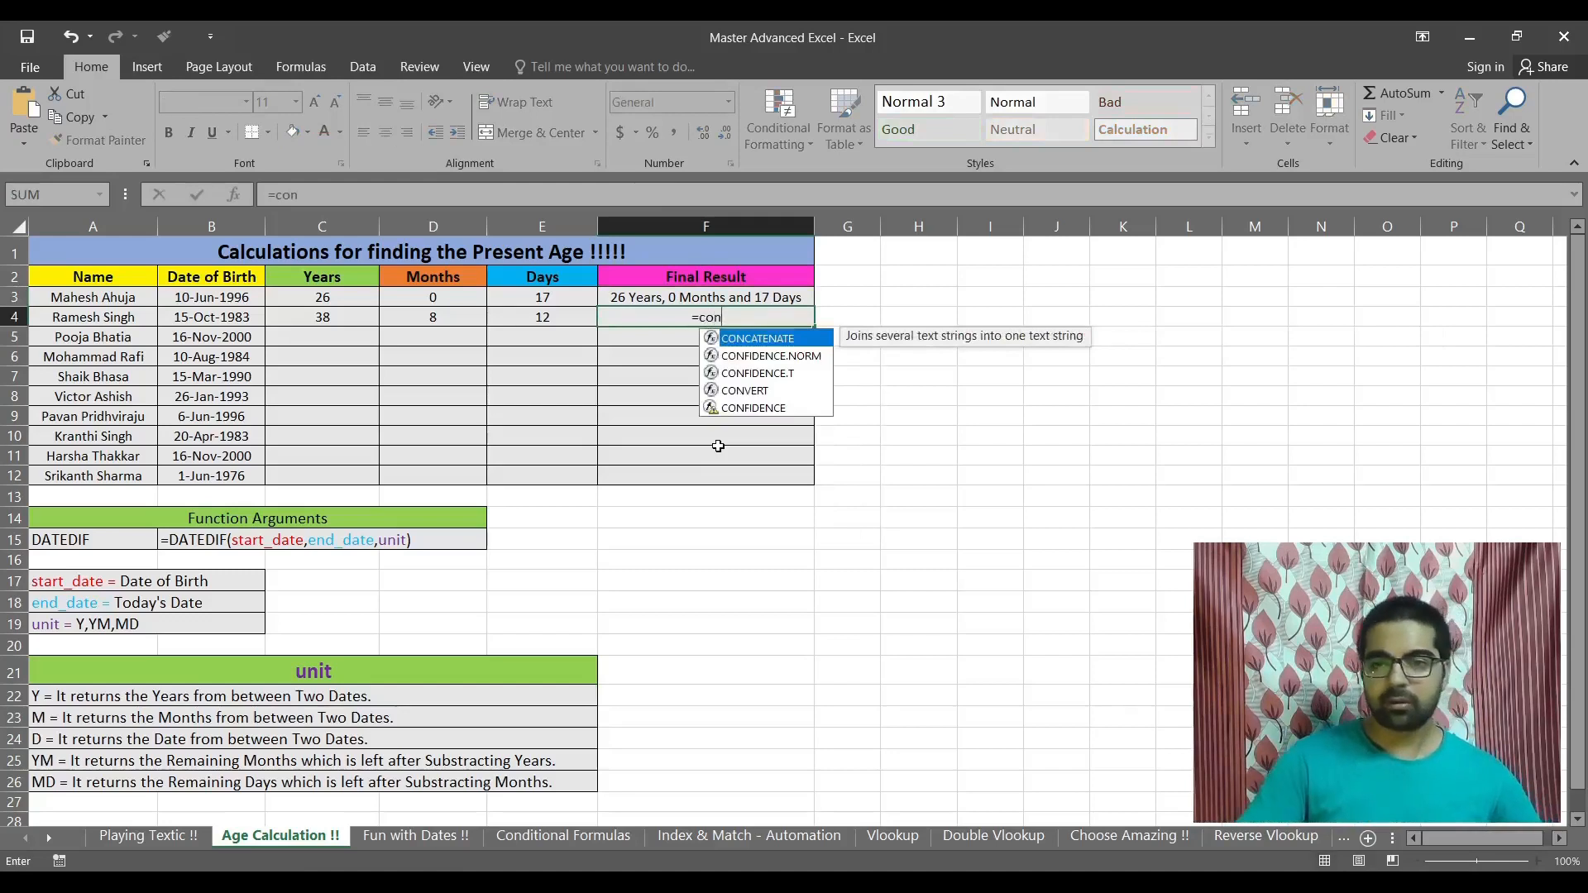
text(c)
key(Tab)
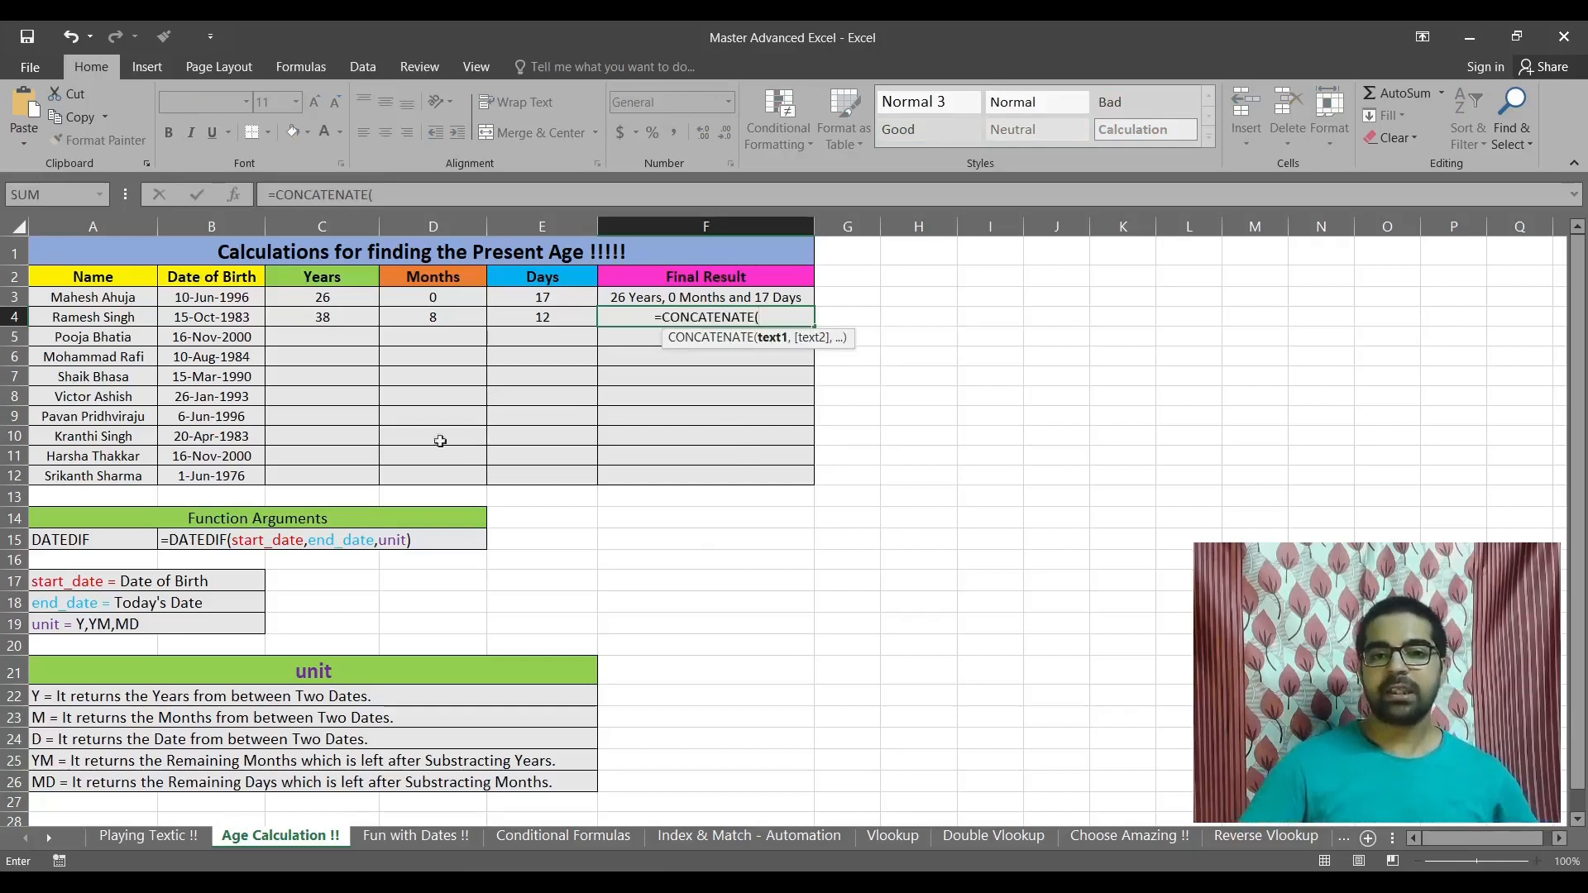
click(339, 320)
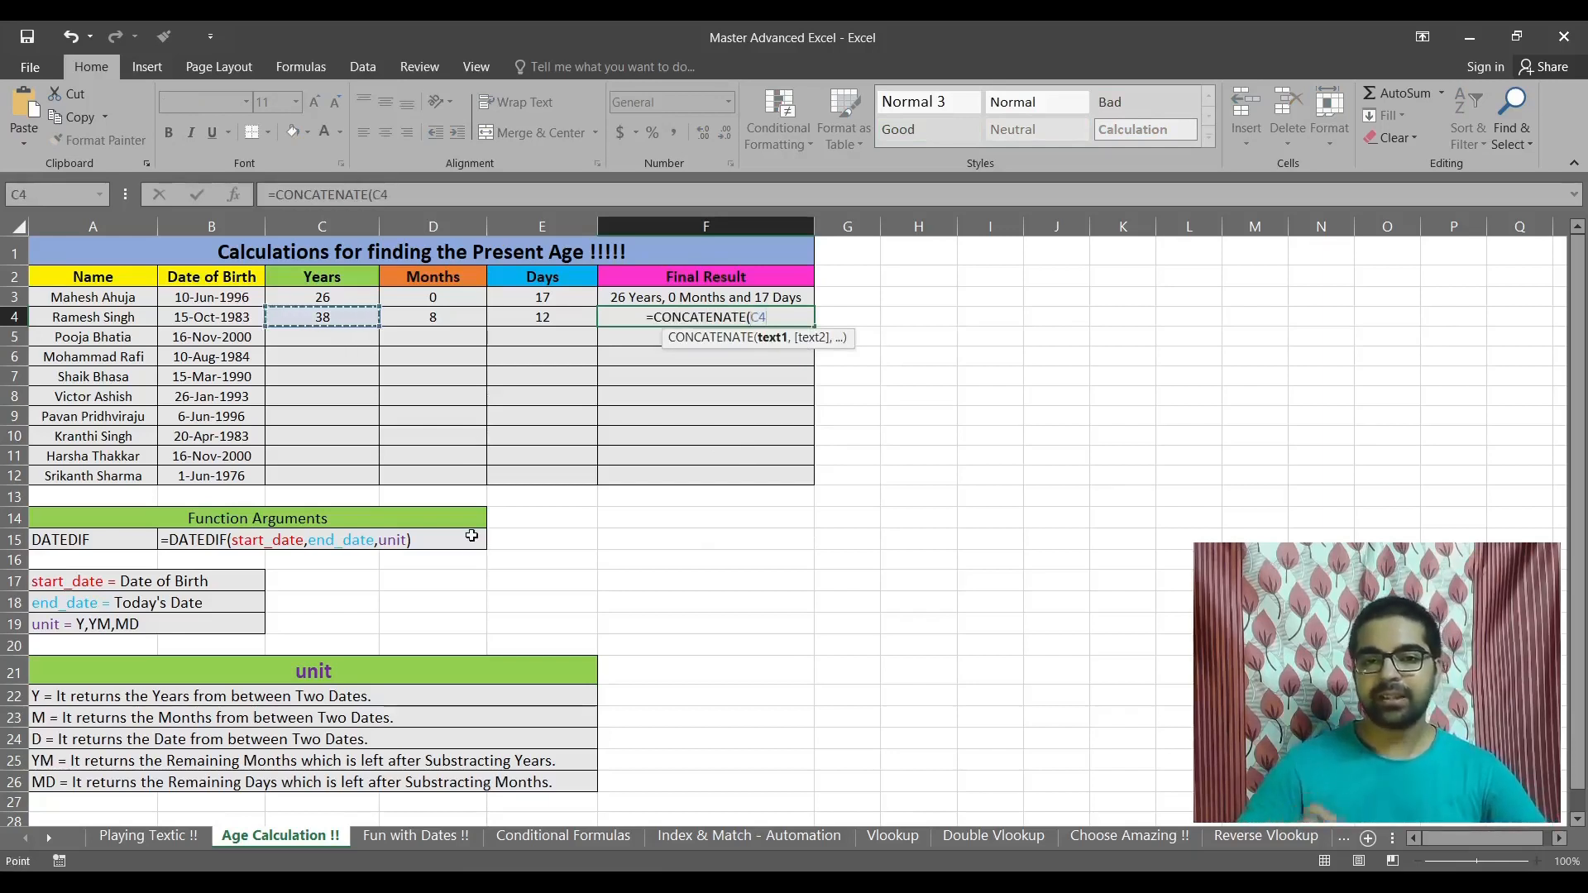
text(,)
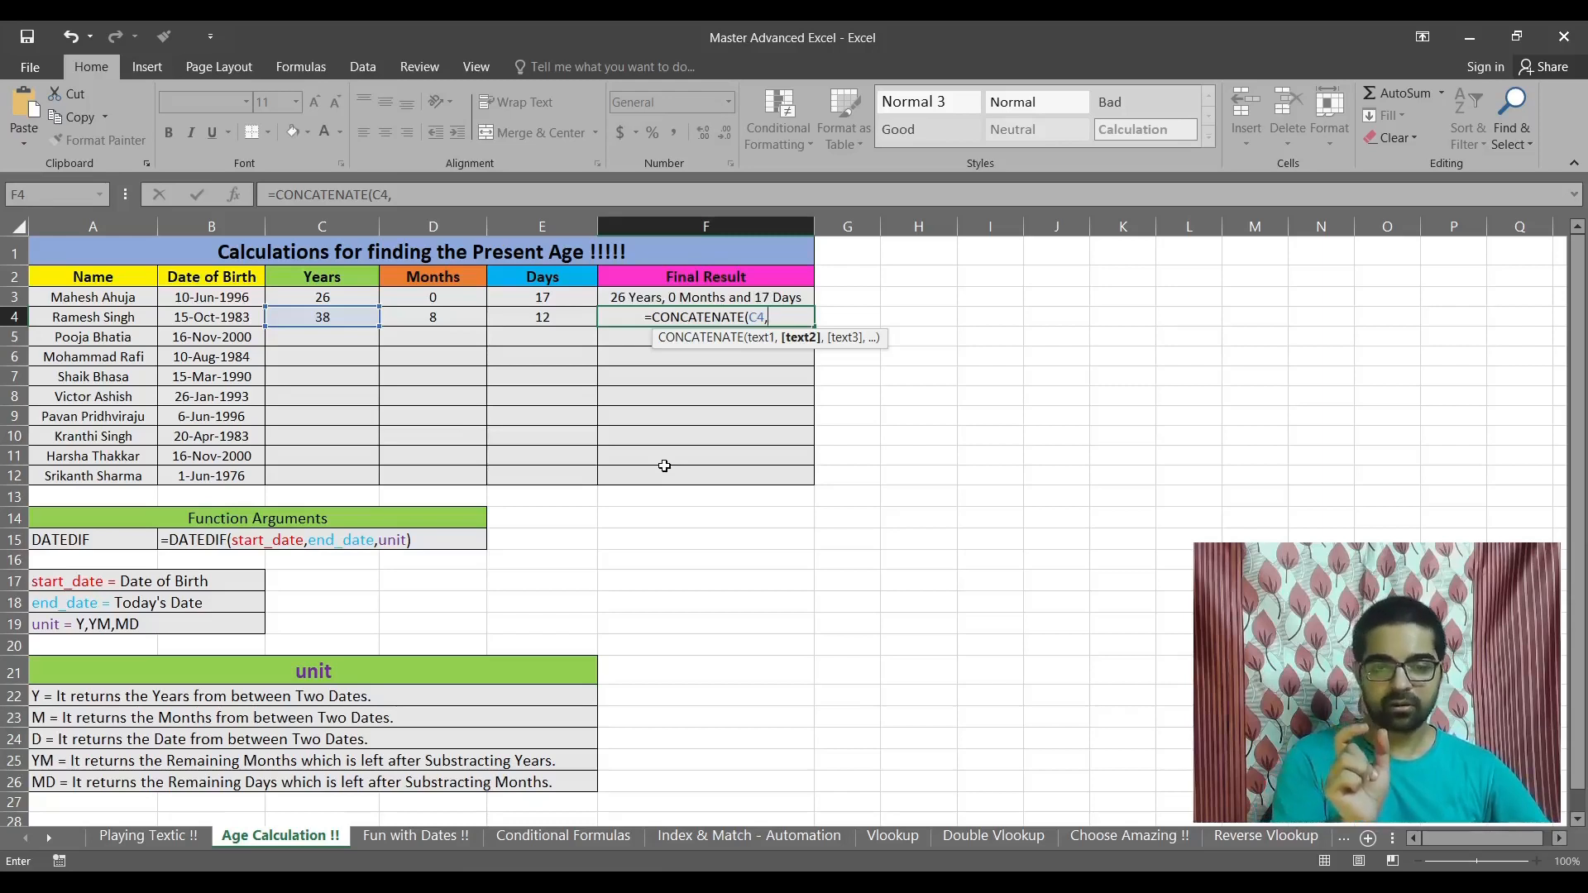
text(")
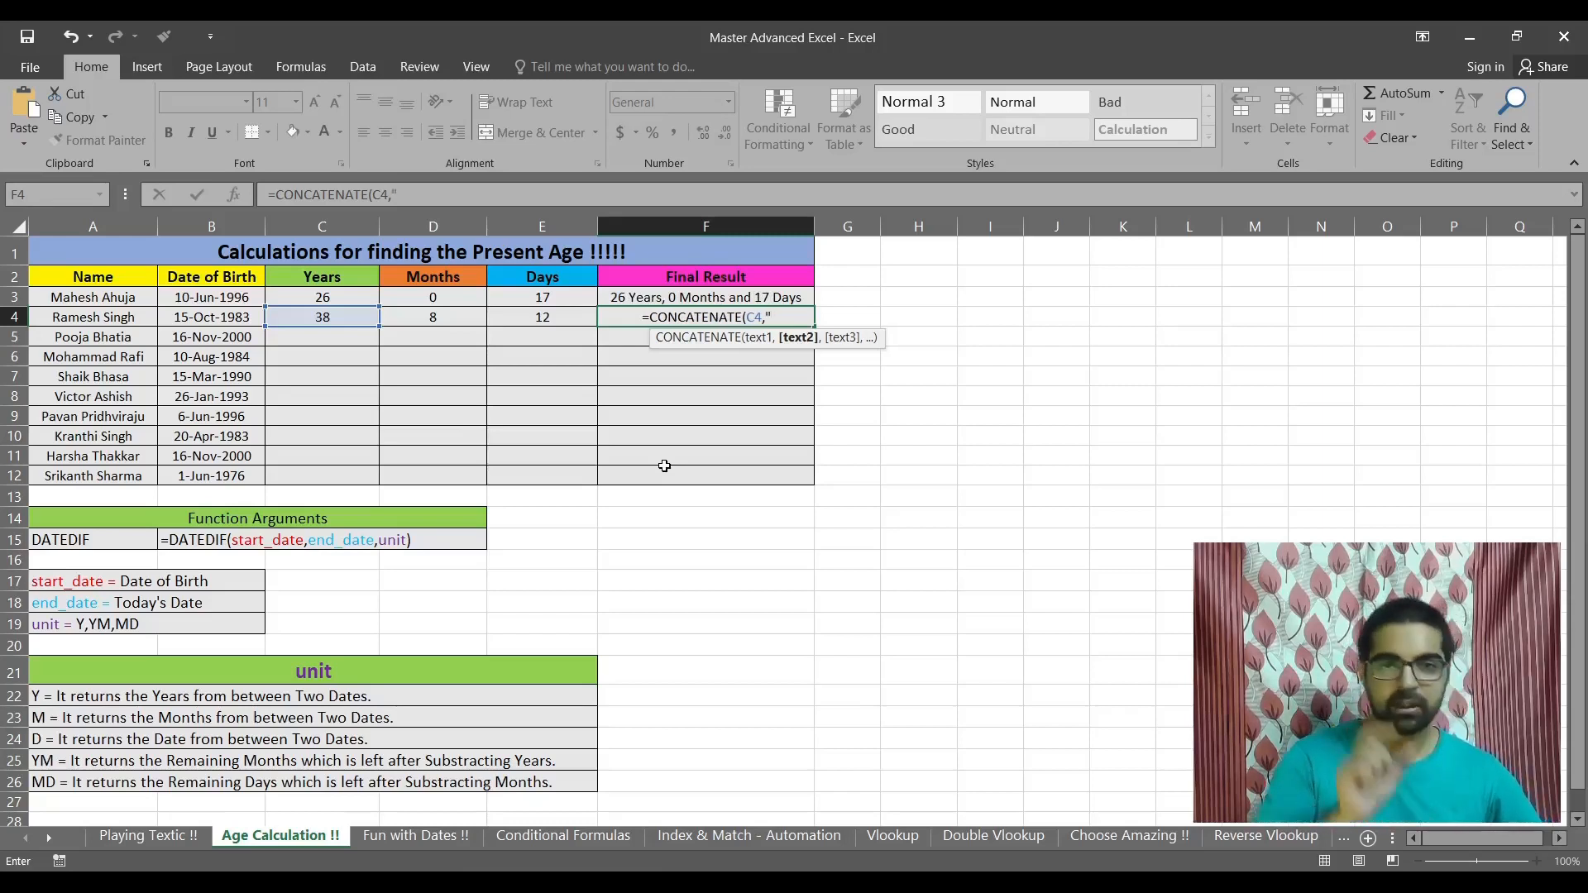
text( ",)
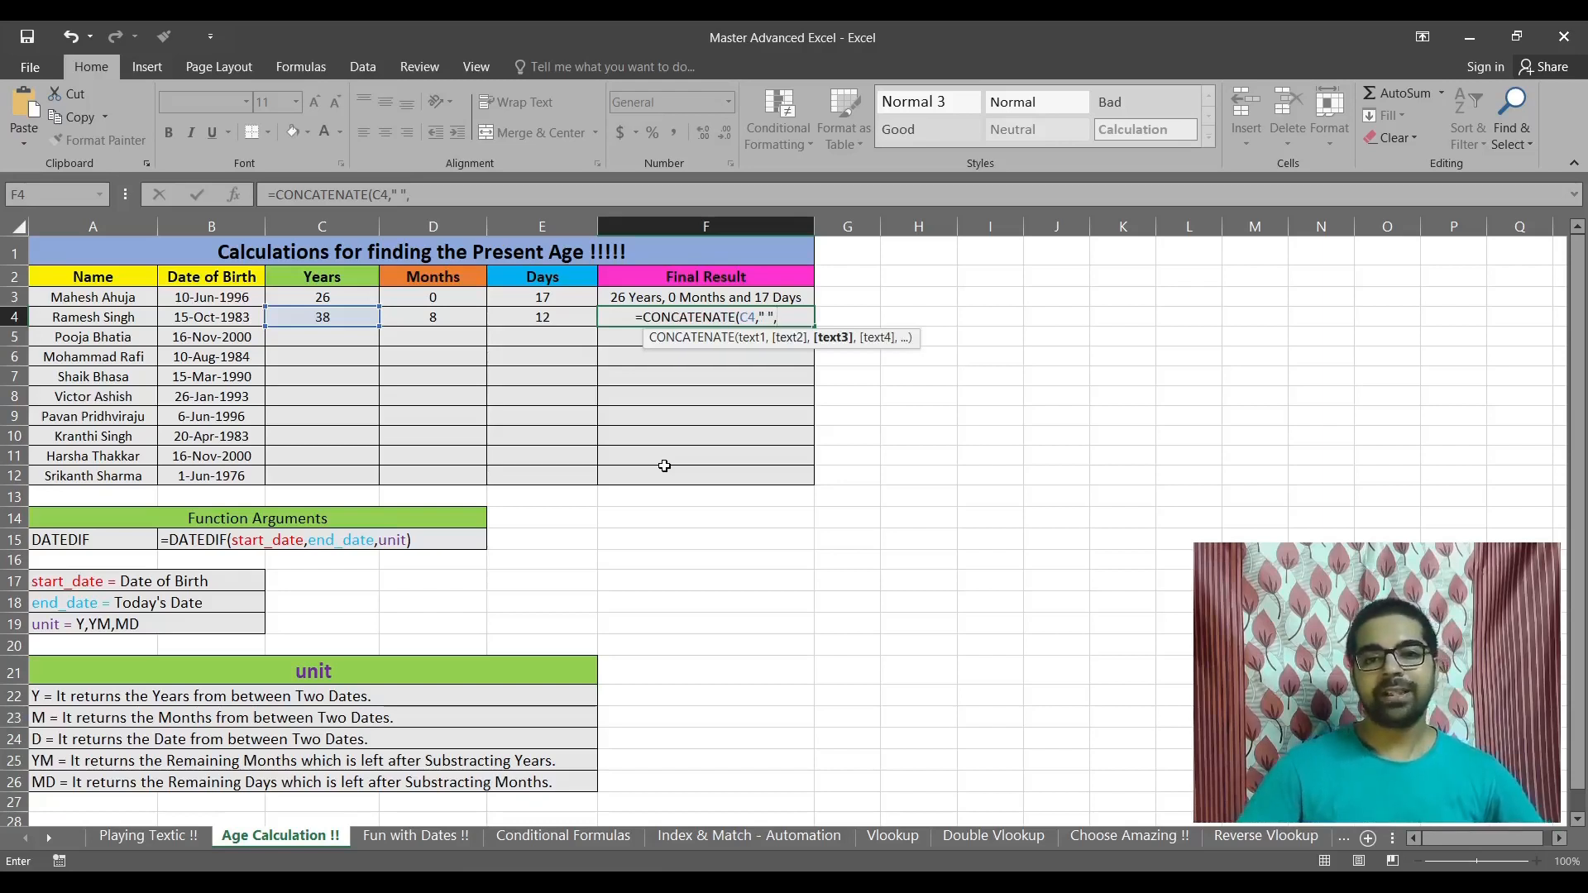
Step: Add the Years header to the F4 formula as absolute reference $C$2, followed by the separator ", "
click(315, 278)
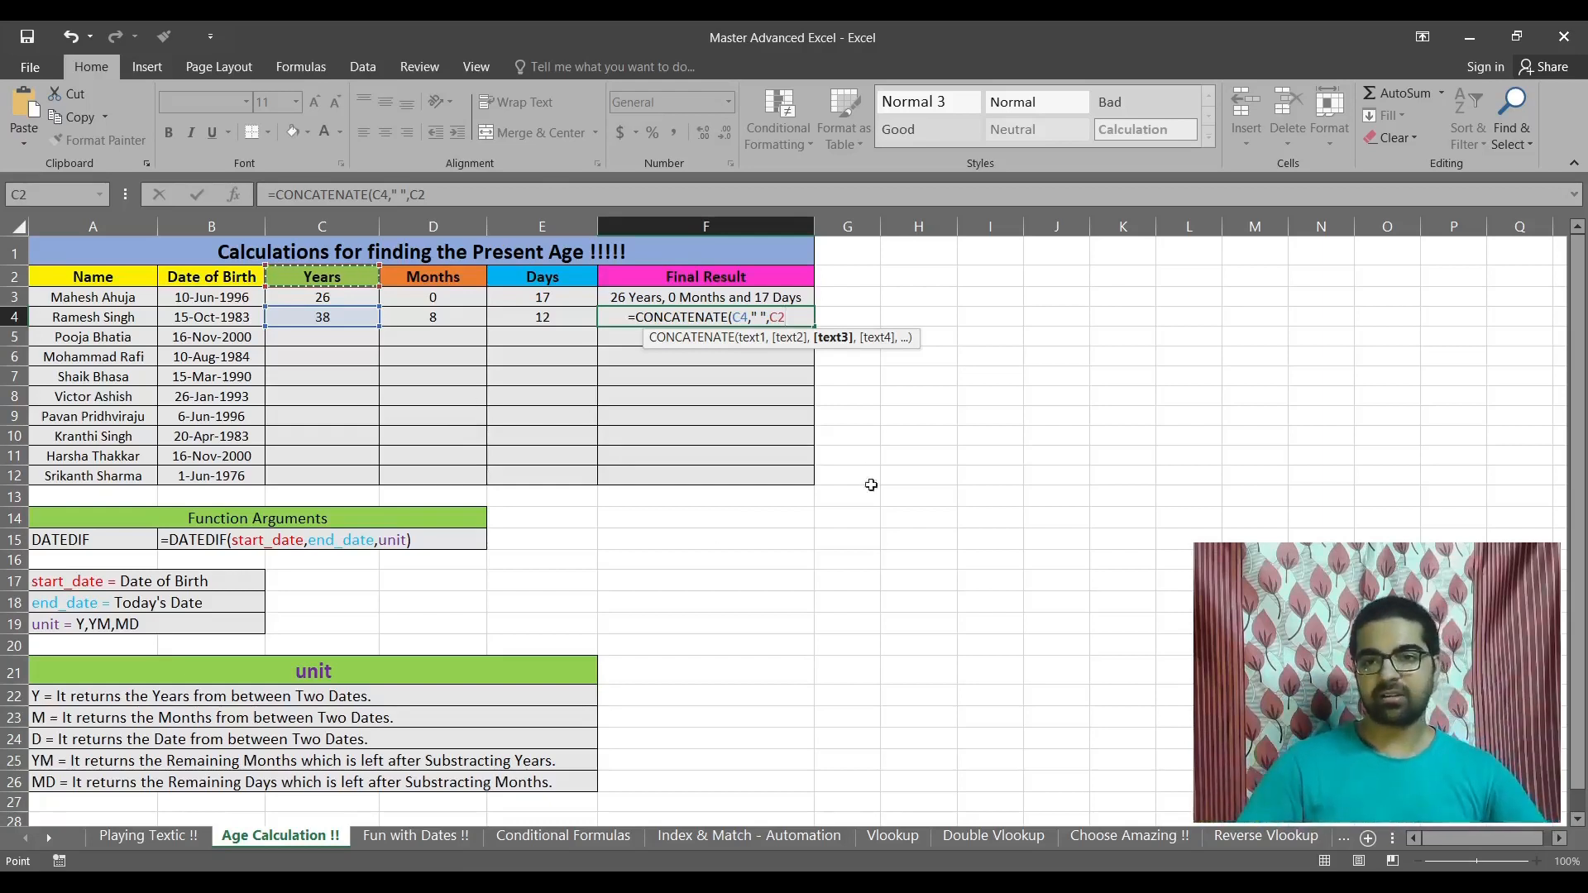
click(773, 318)
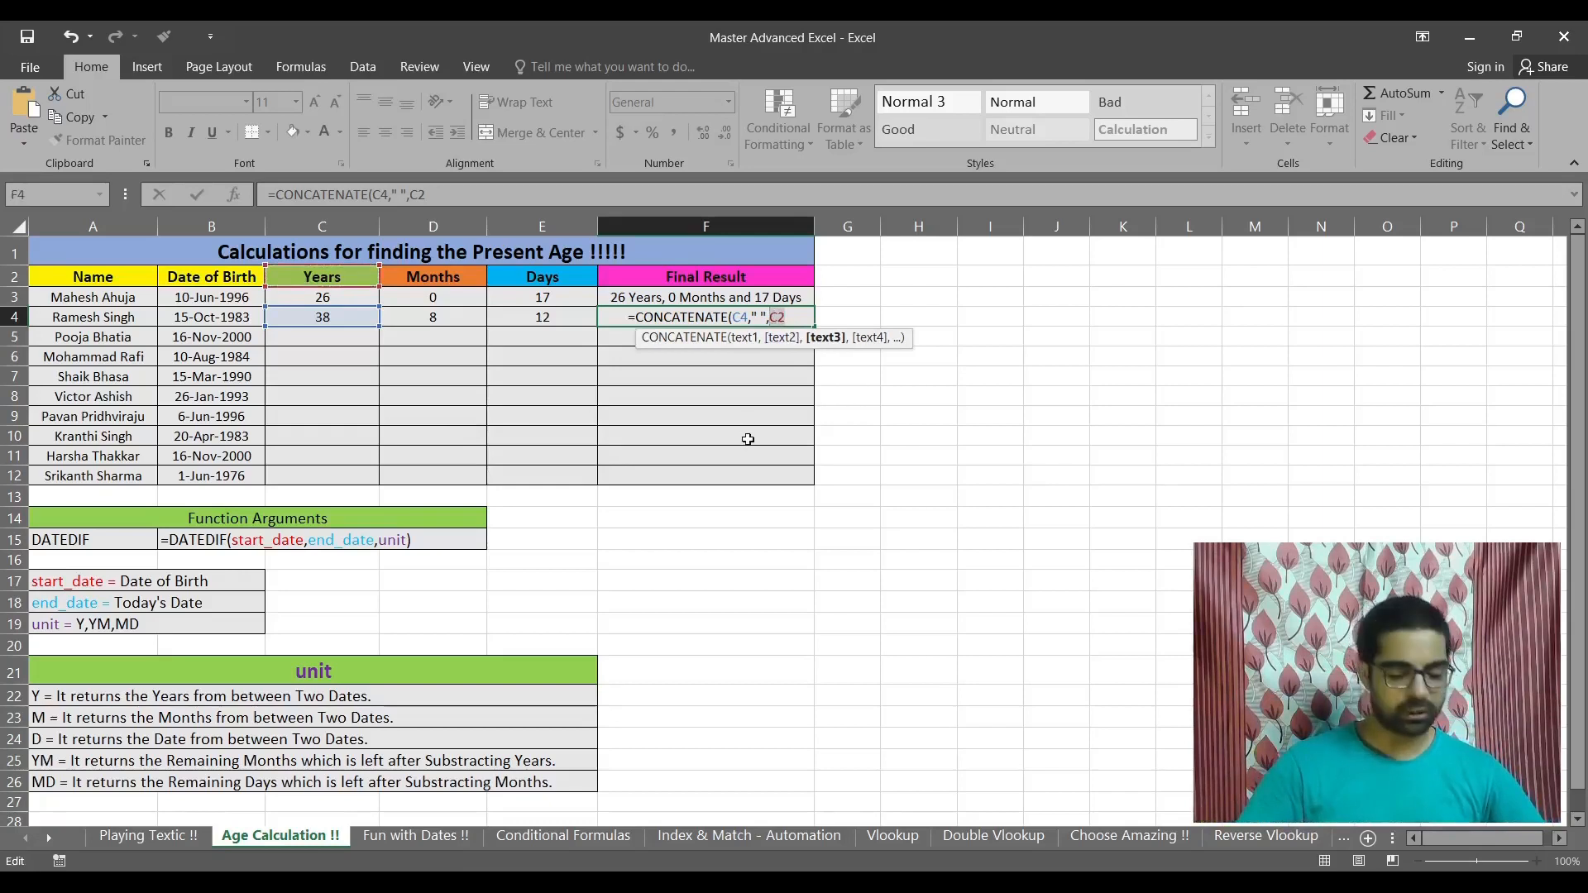
key(F4)
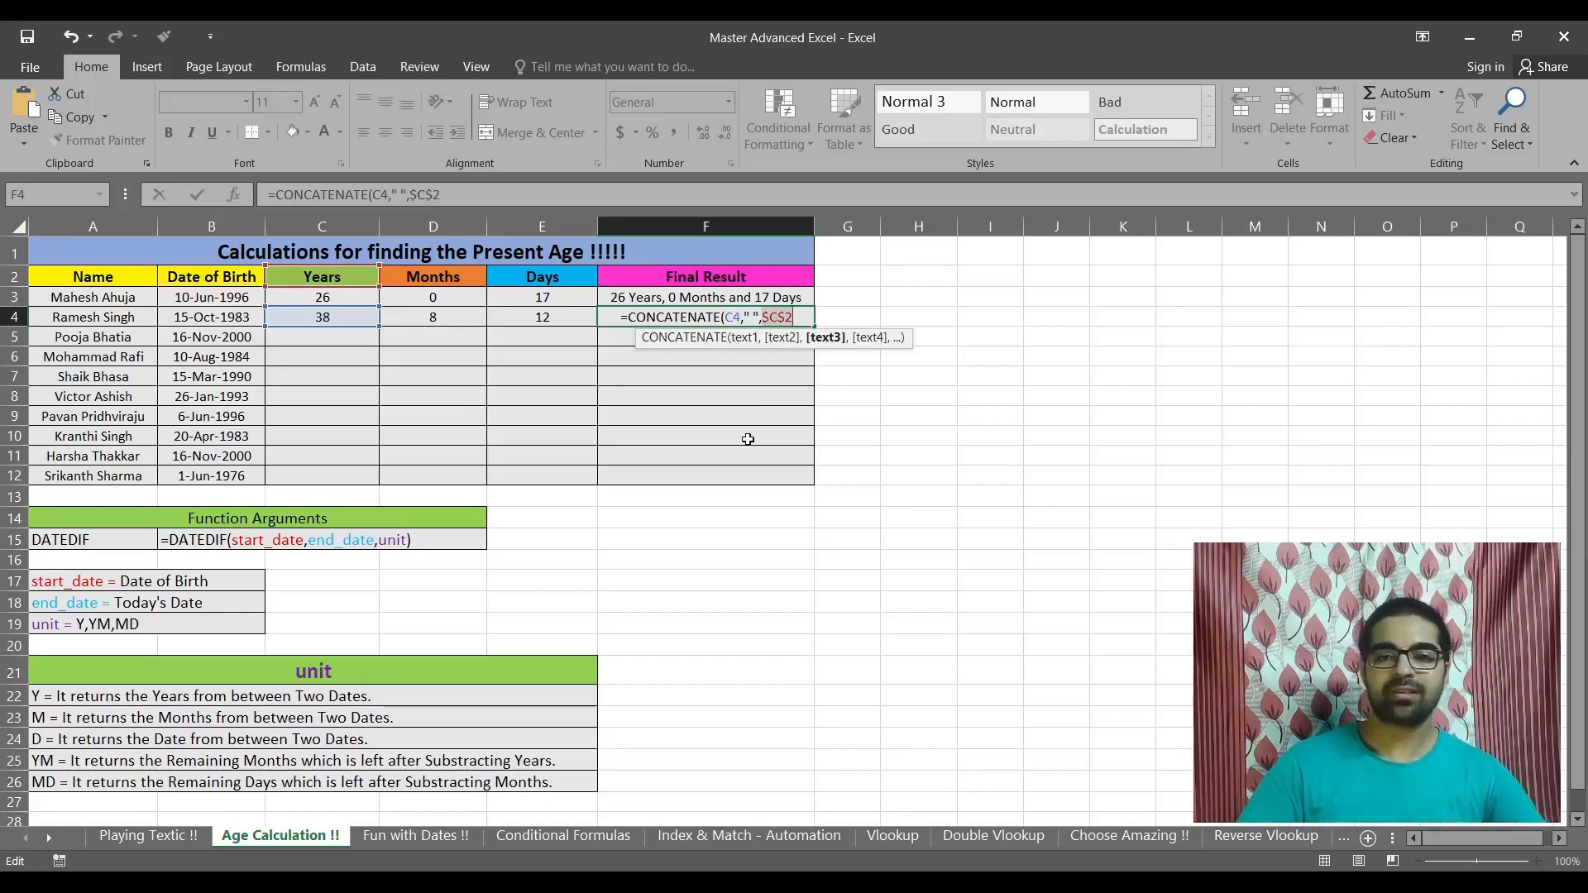
text(,)
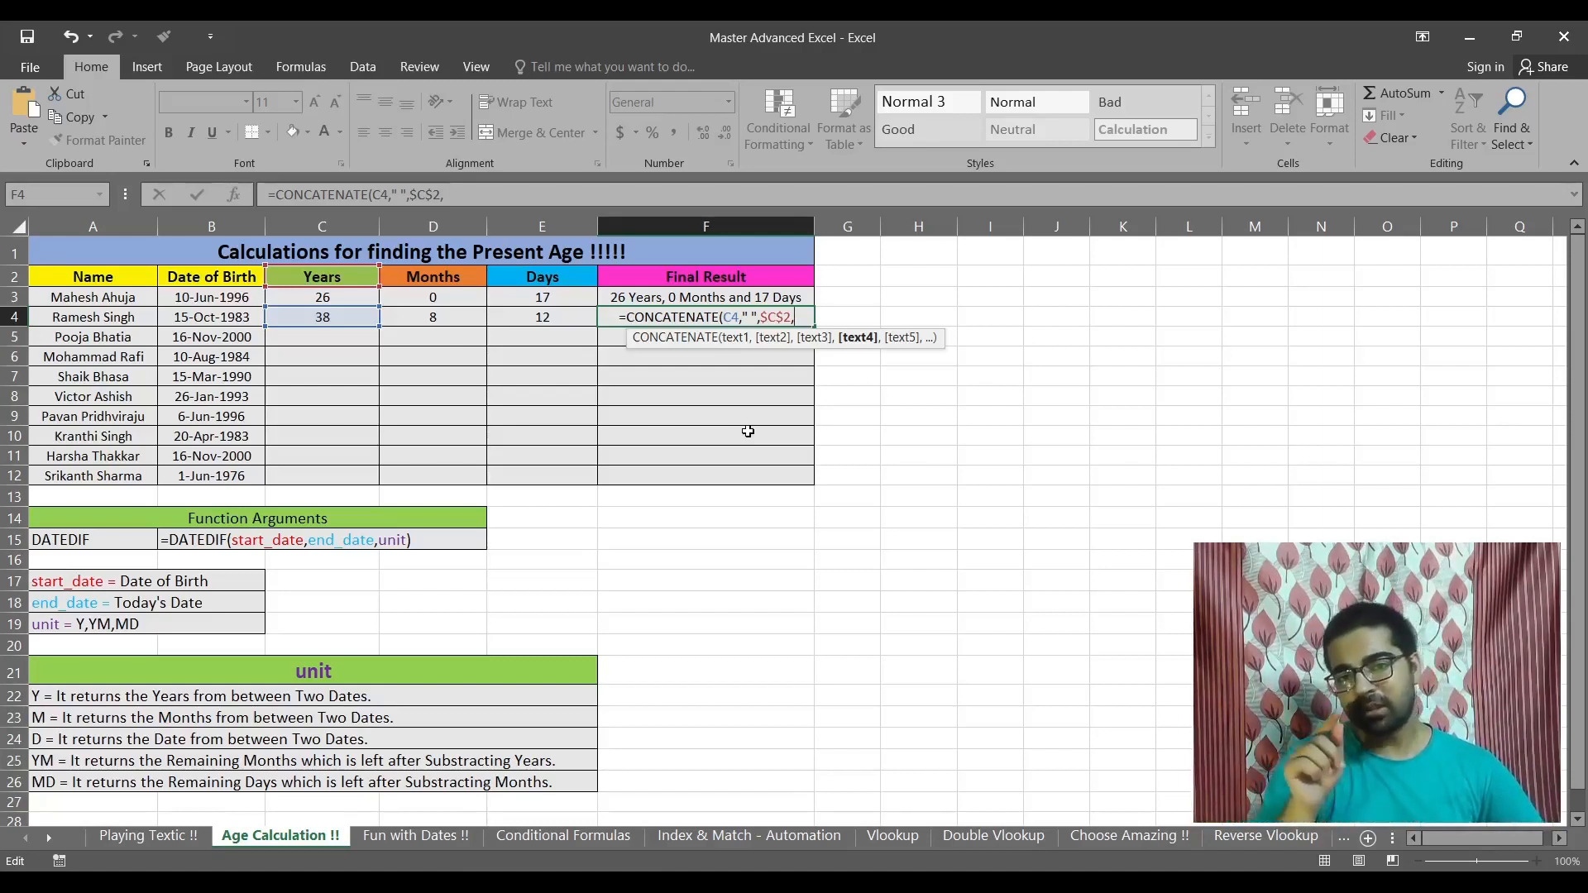
text(")
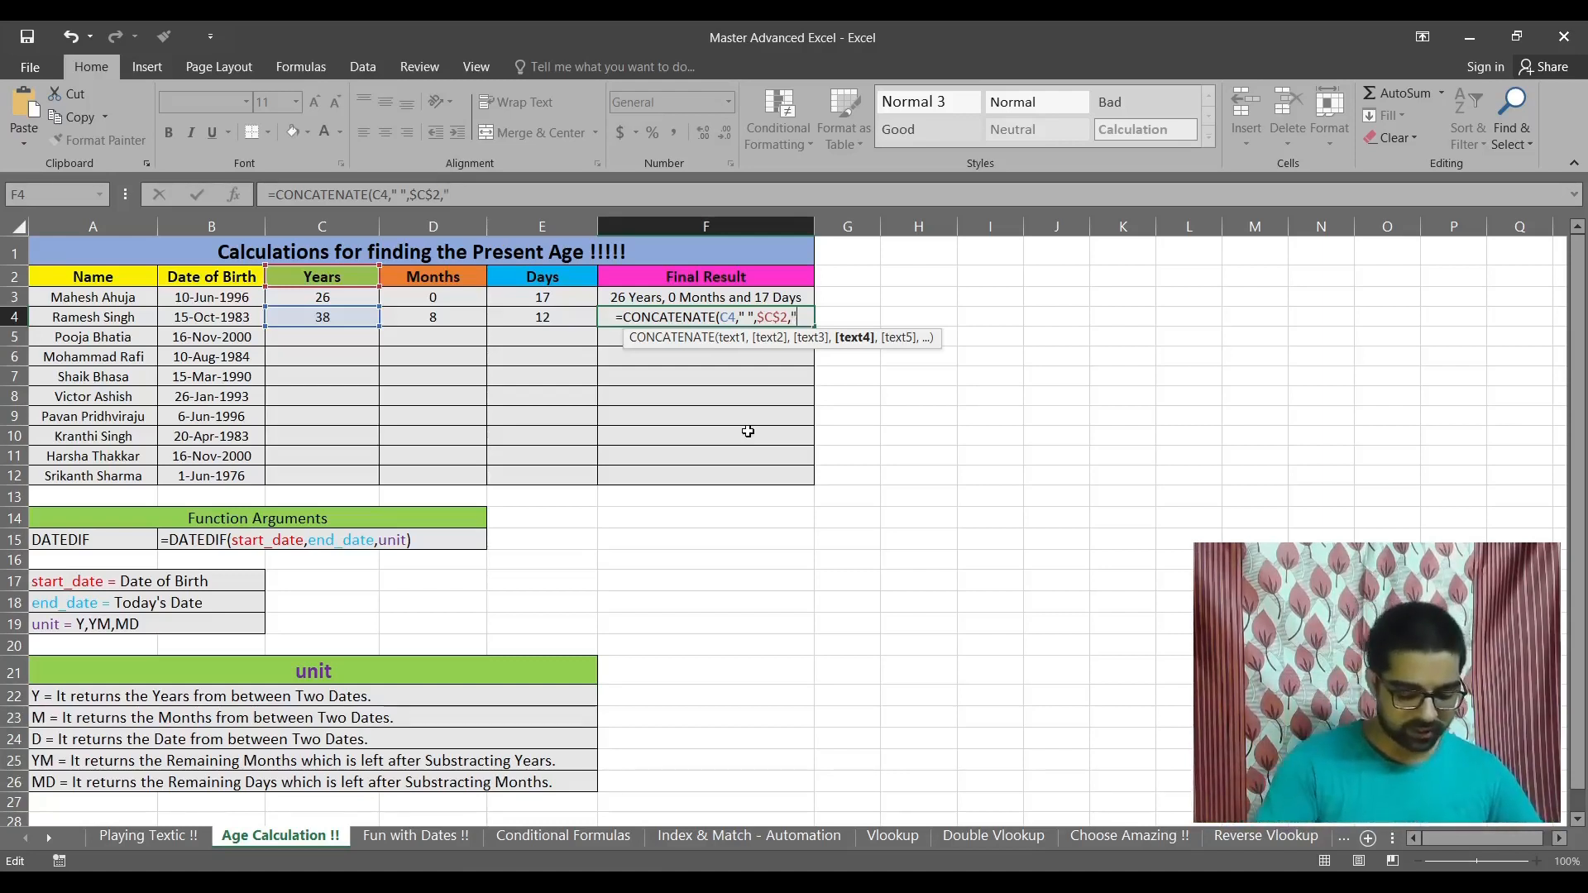
text(,)
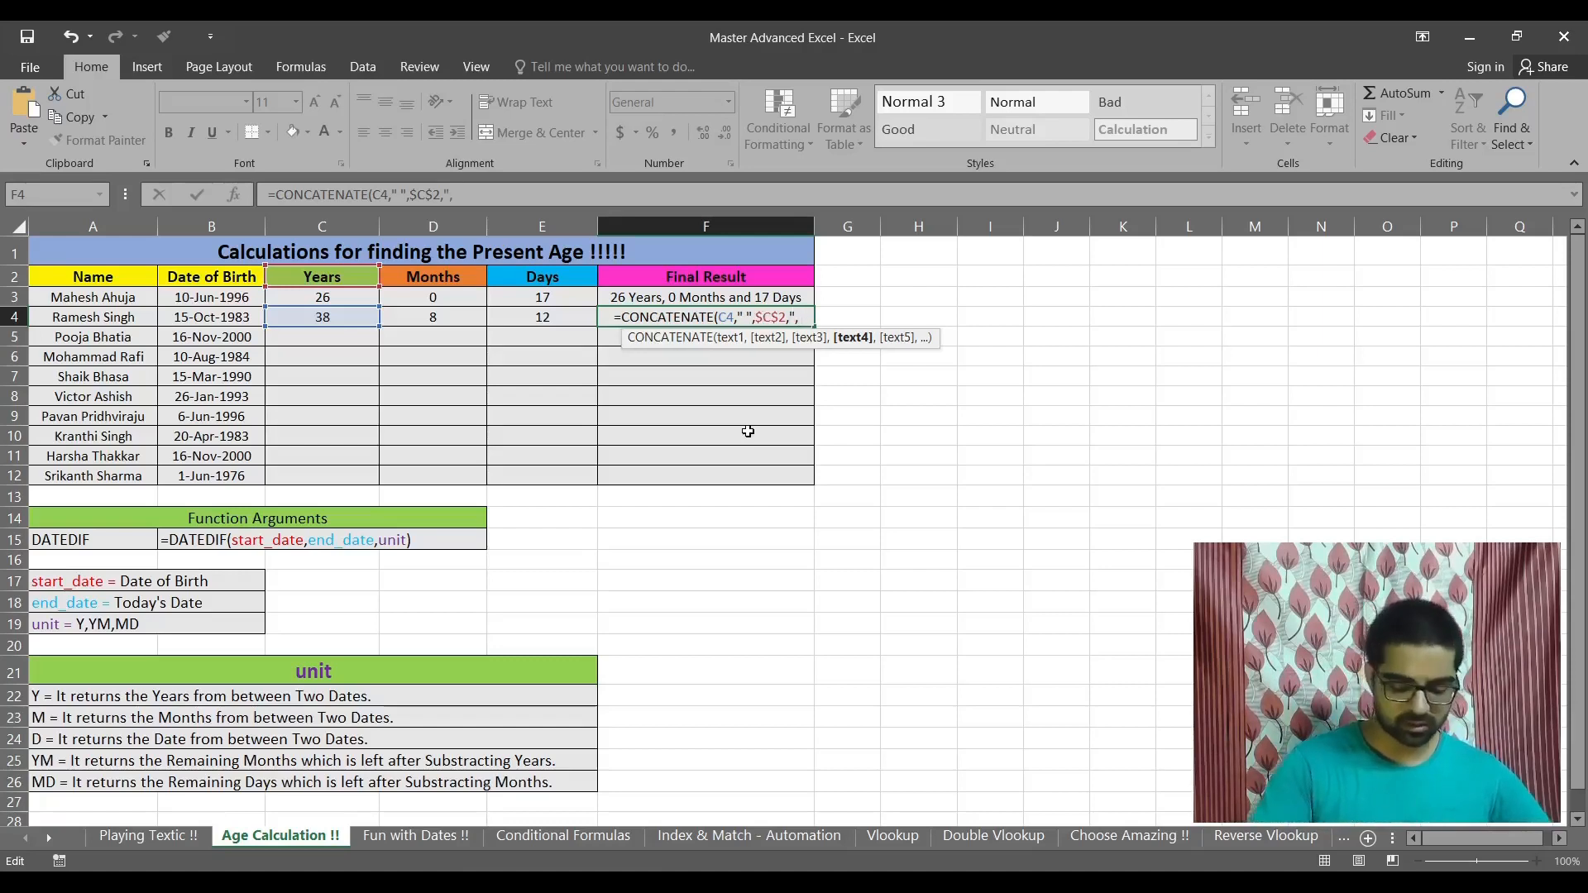
text( ")
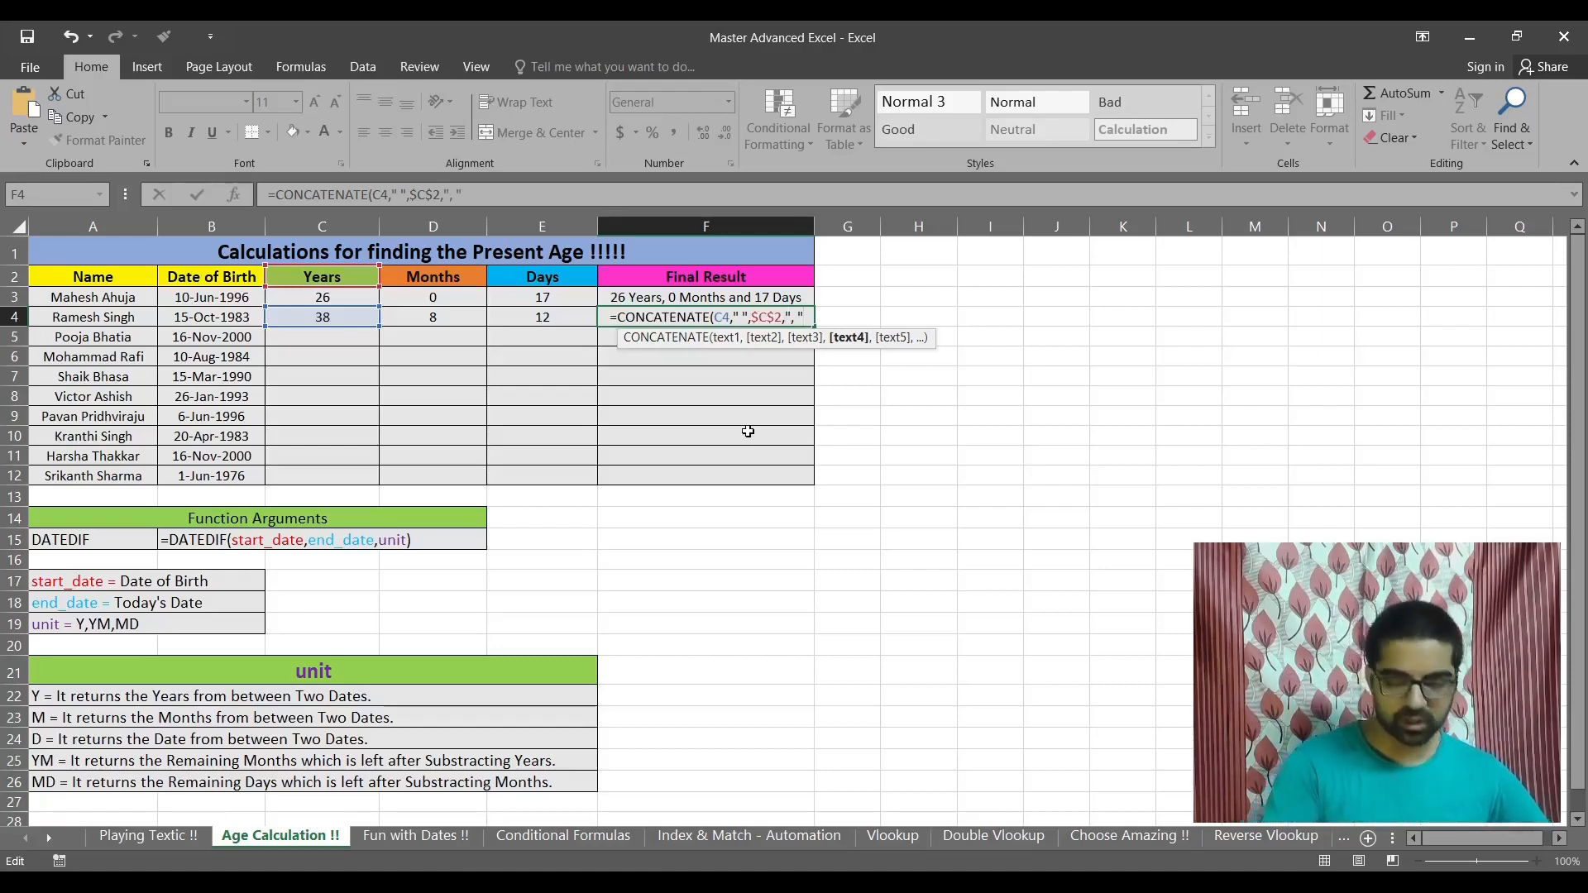
text(,)
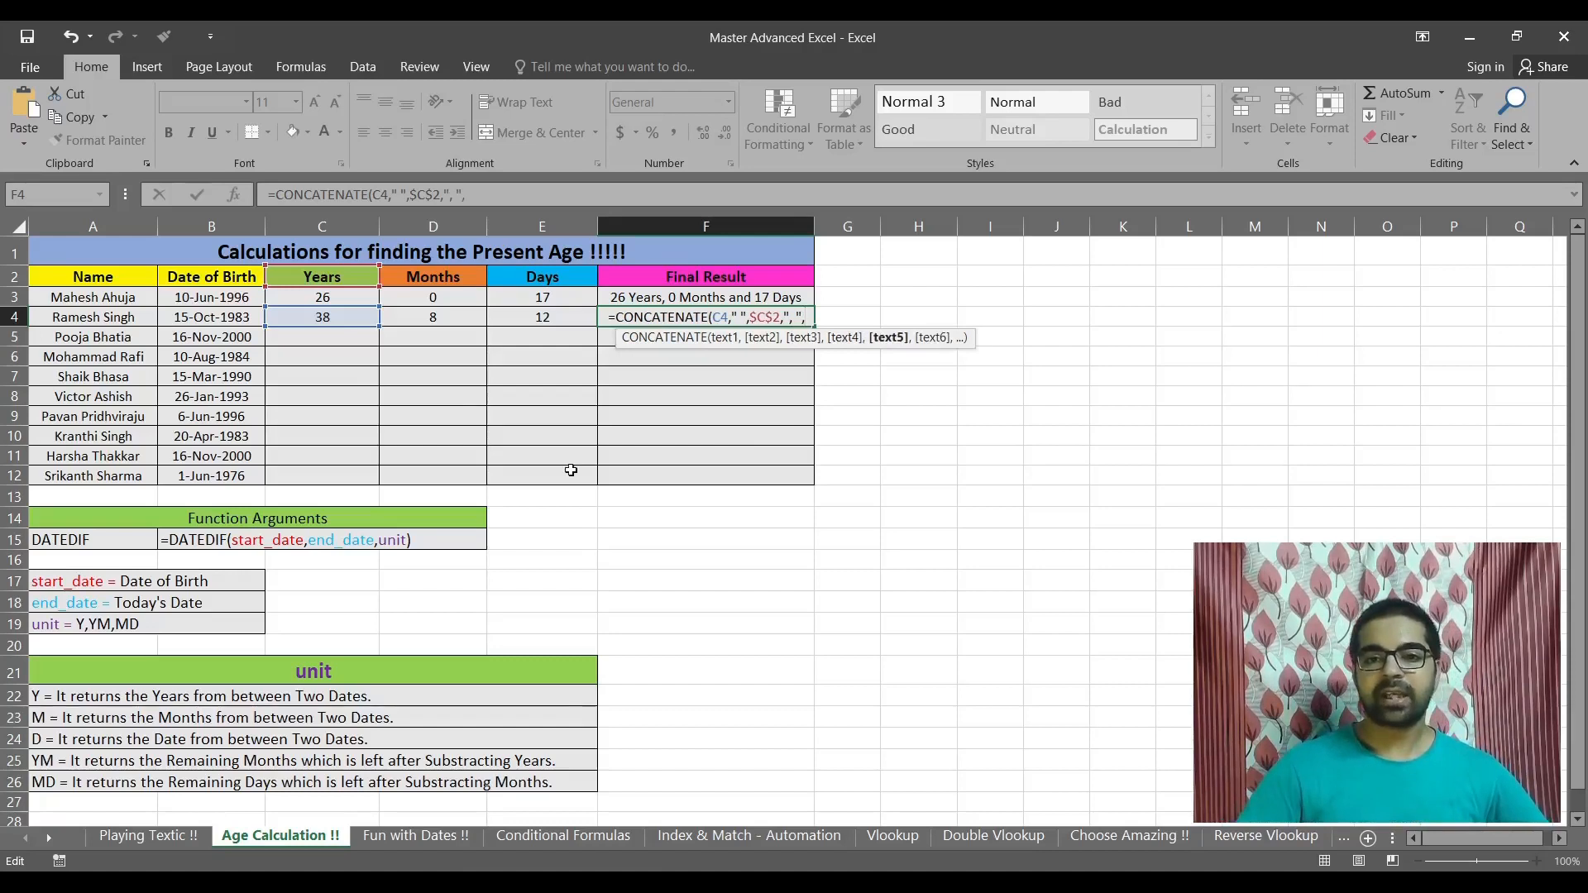
Step: Append the months value D4 and a space " " to the CONCATENATE formula in F4
click(454, 317)
text(,)
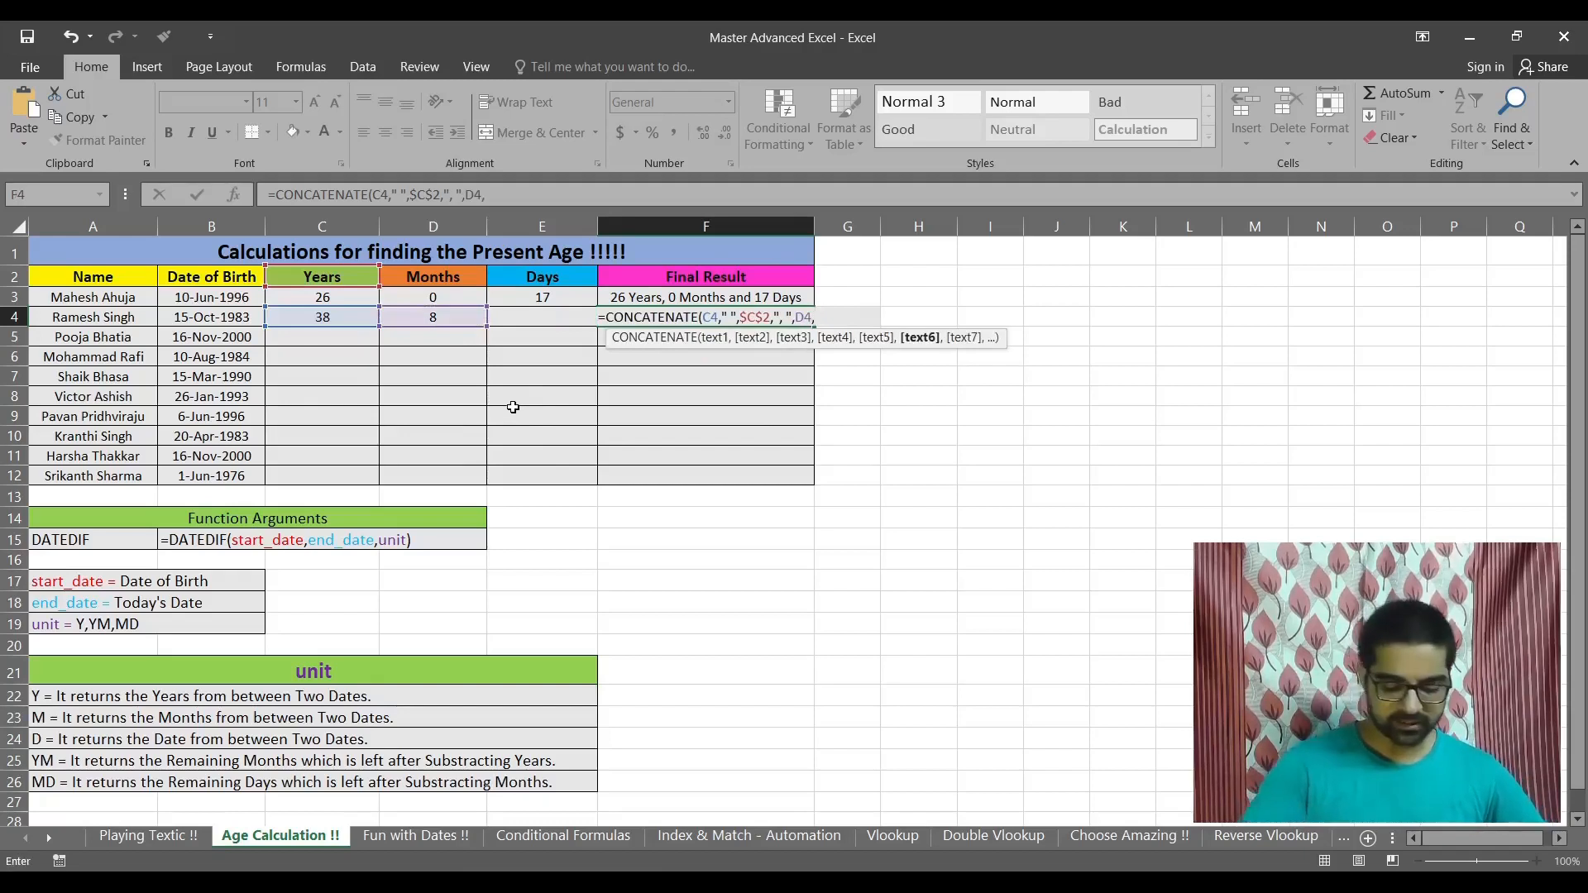
text(" ",)
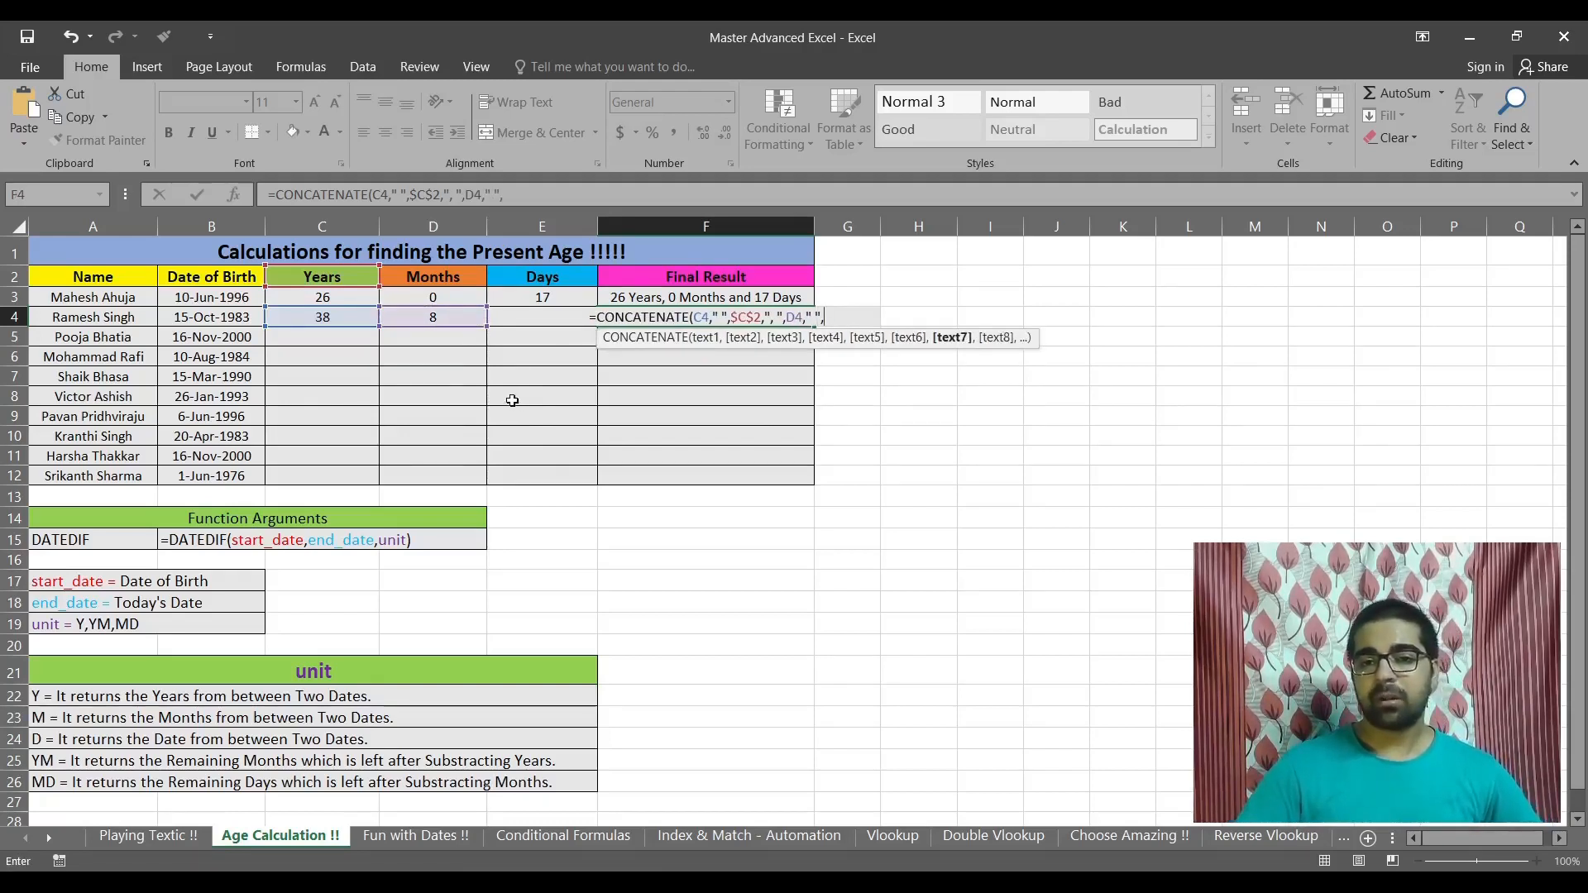
key(Left)
key(Left)
key(Up)
key(Up)
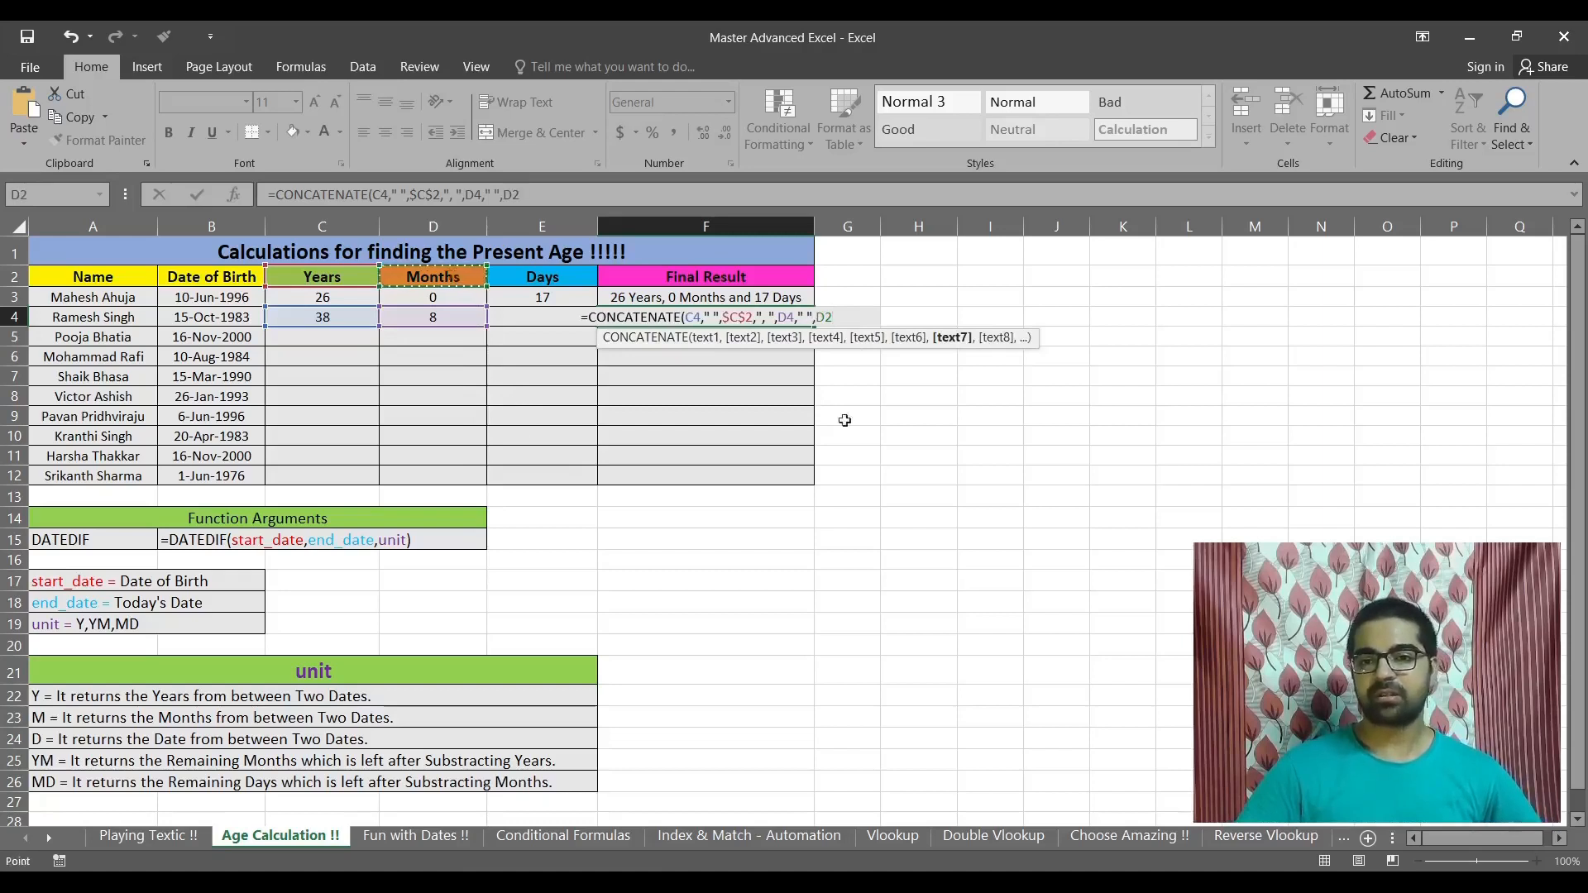
key(F2)
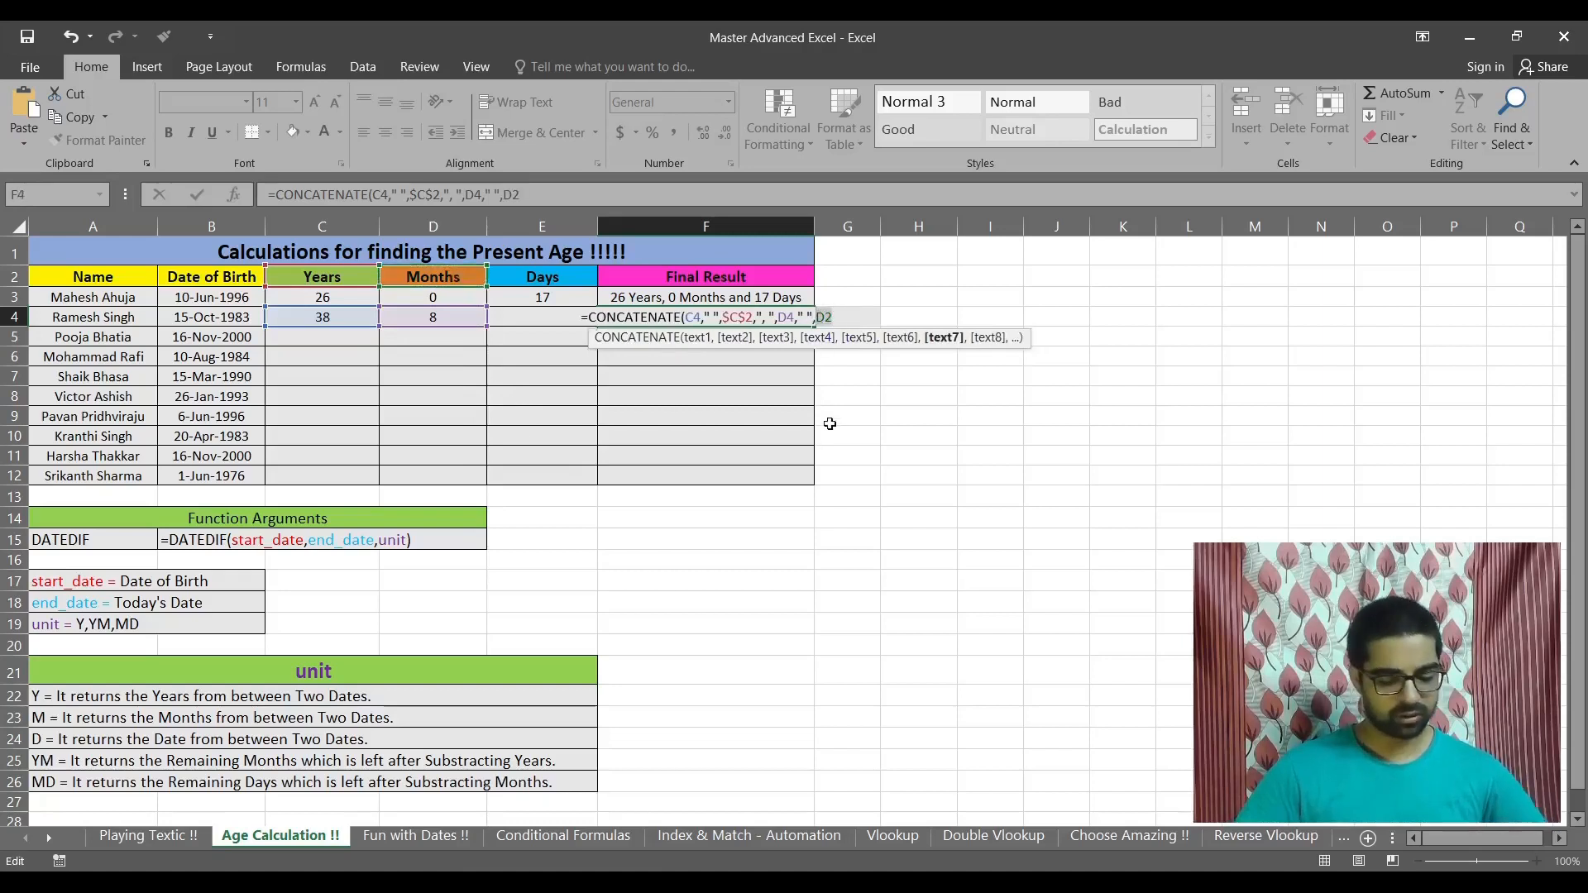
key(F4)
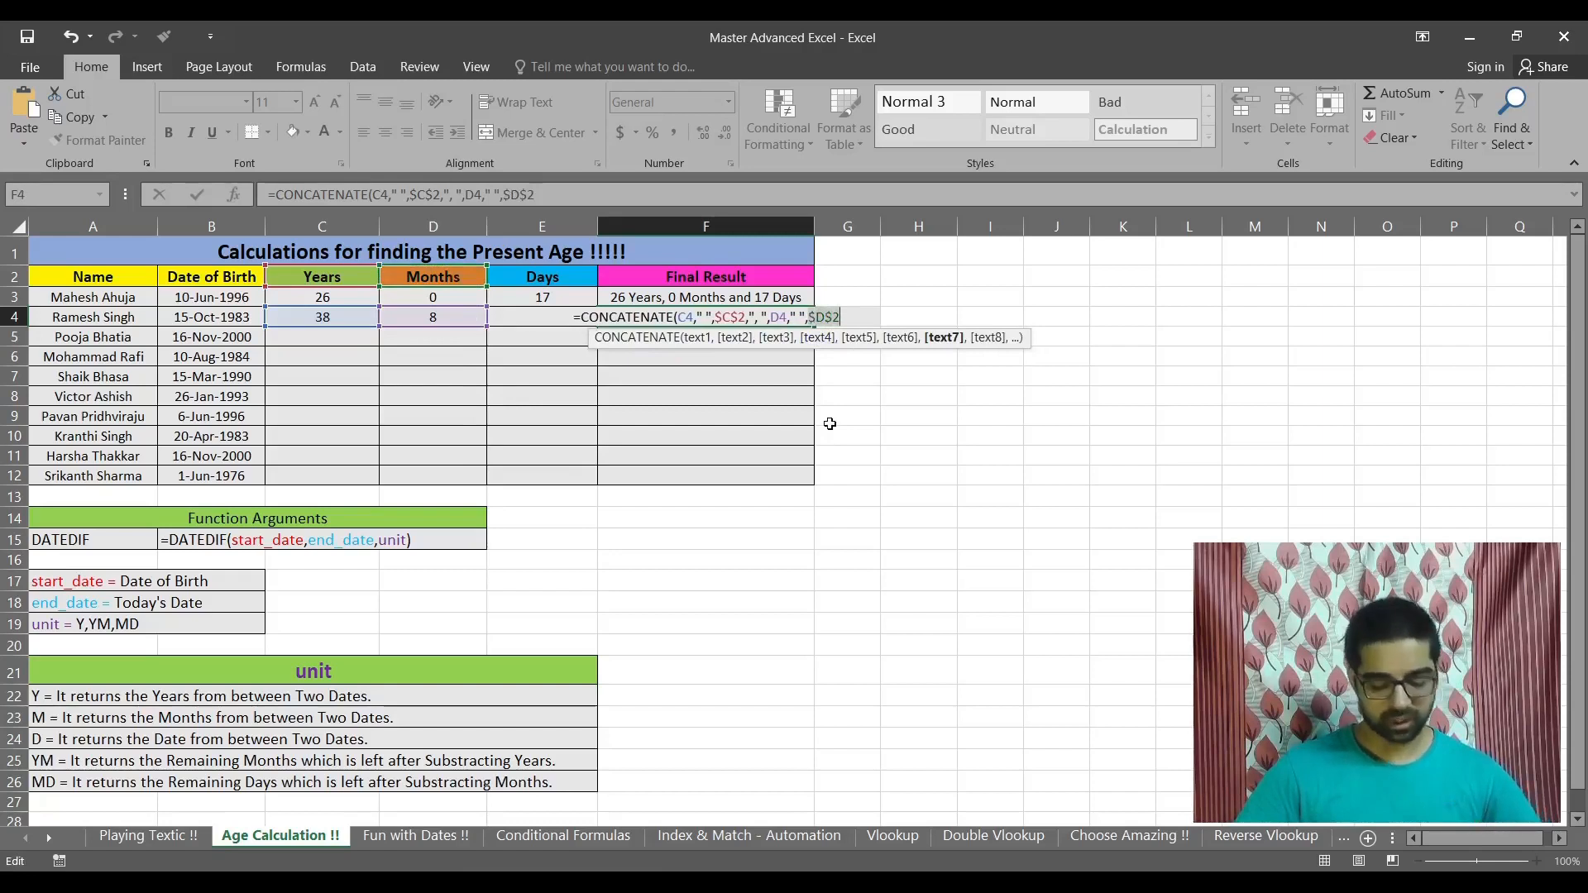
text(,)
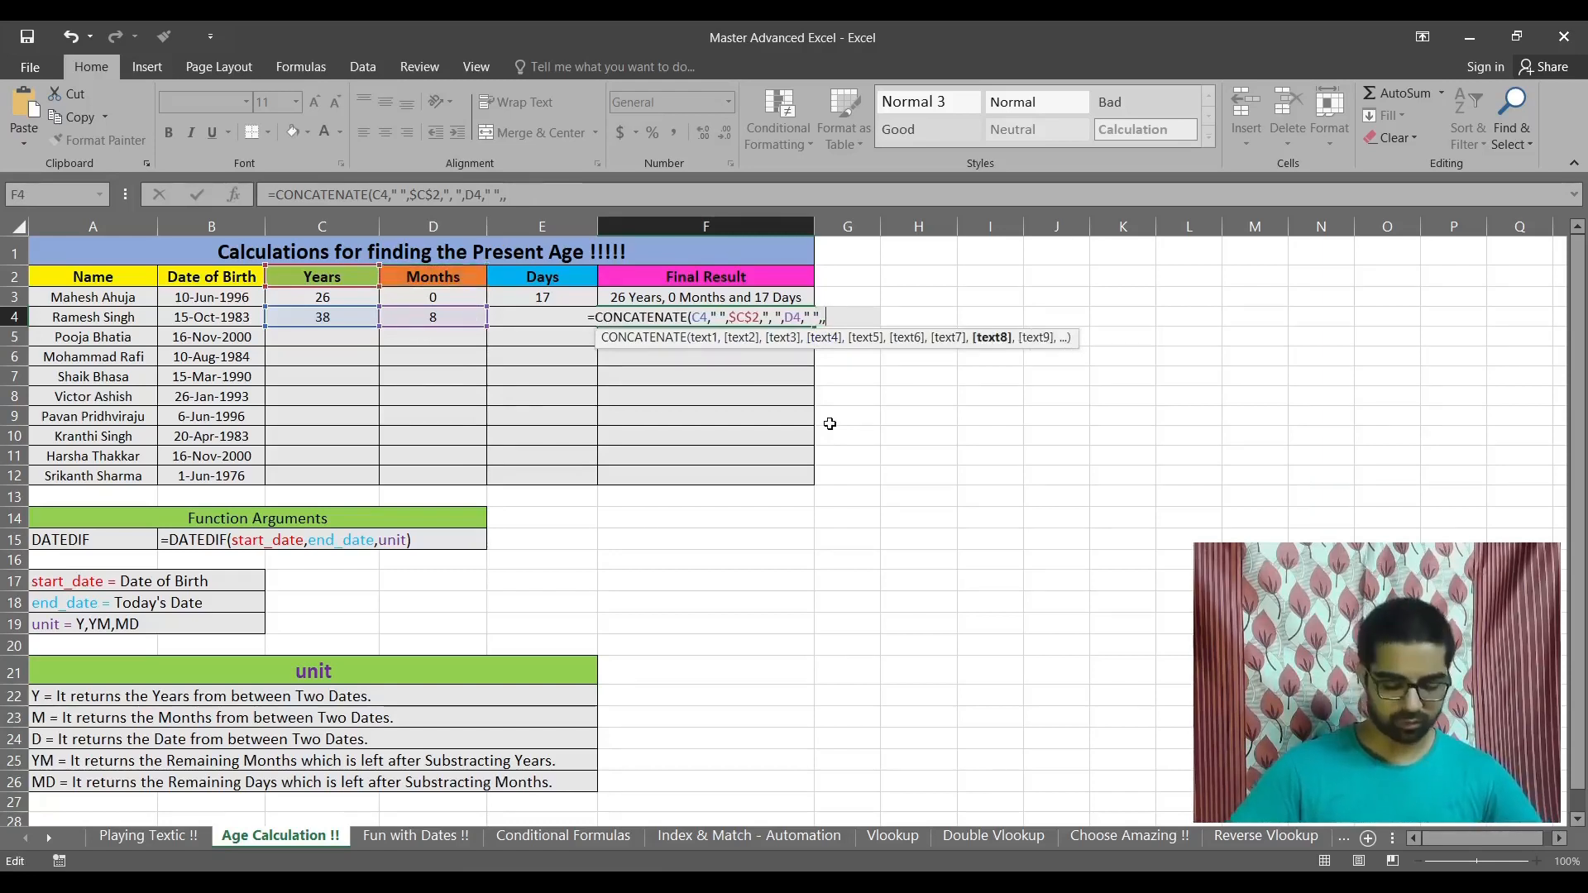
key(BackSpace)
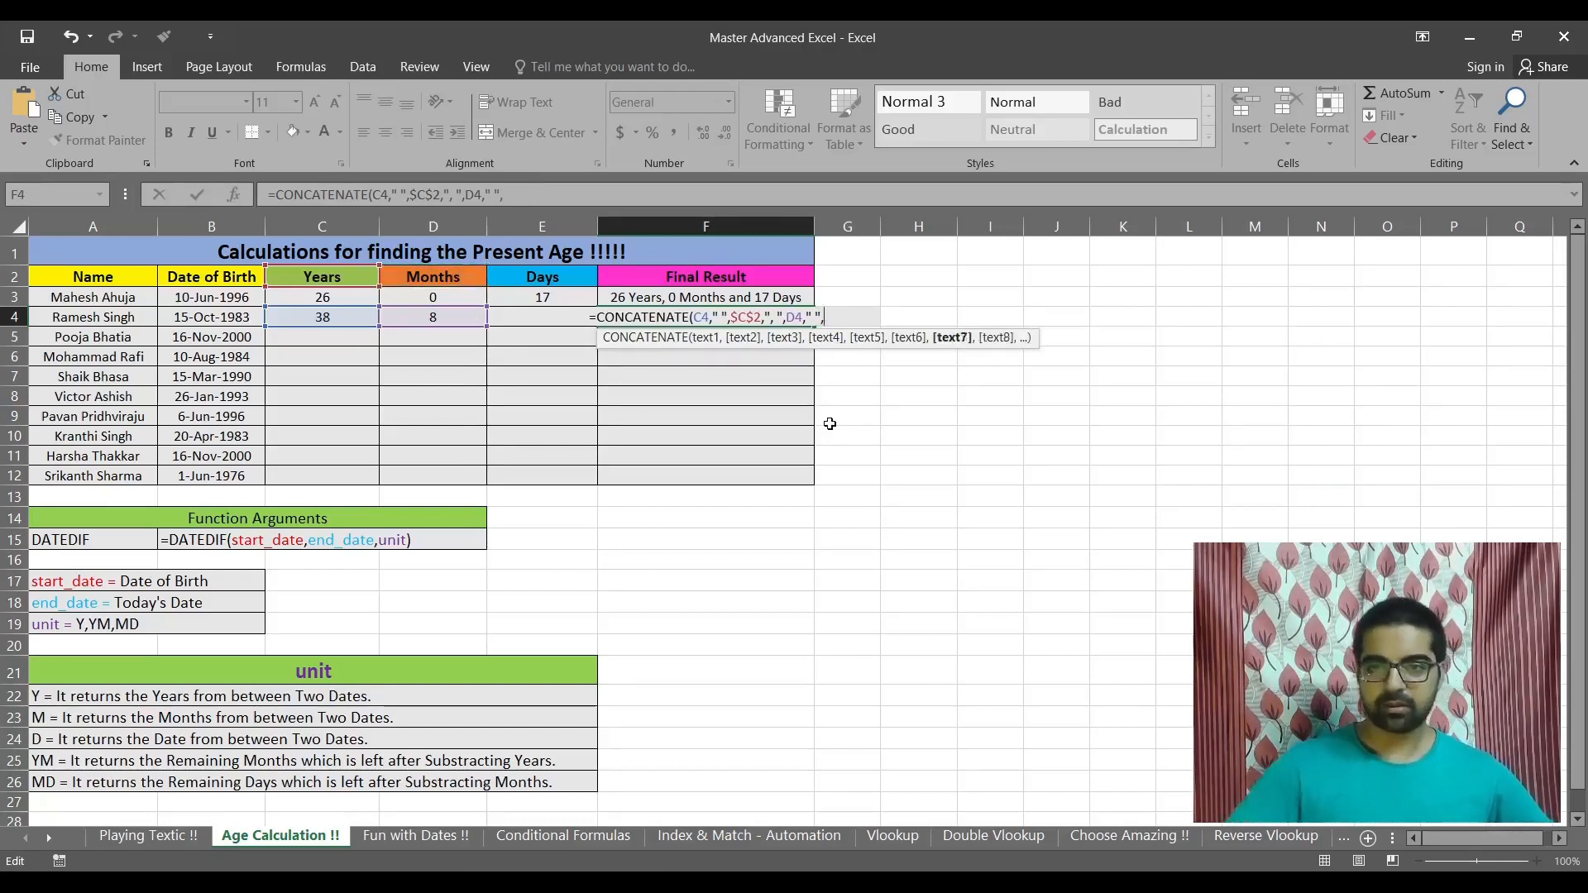
Step: Add the Months header to the F4 formula as absolute reference $D$2, followed by the text " and "
click(445, 283)
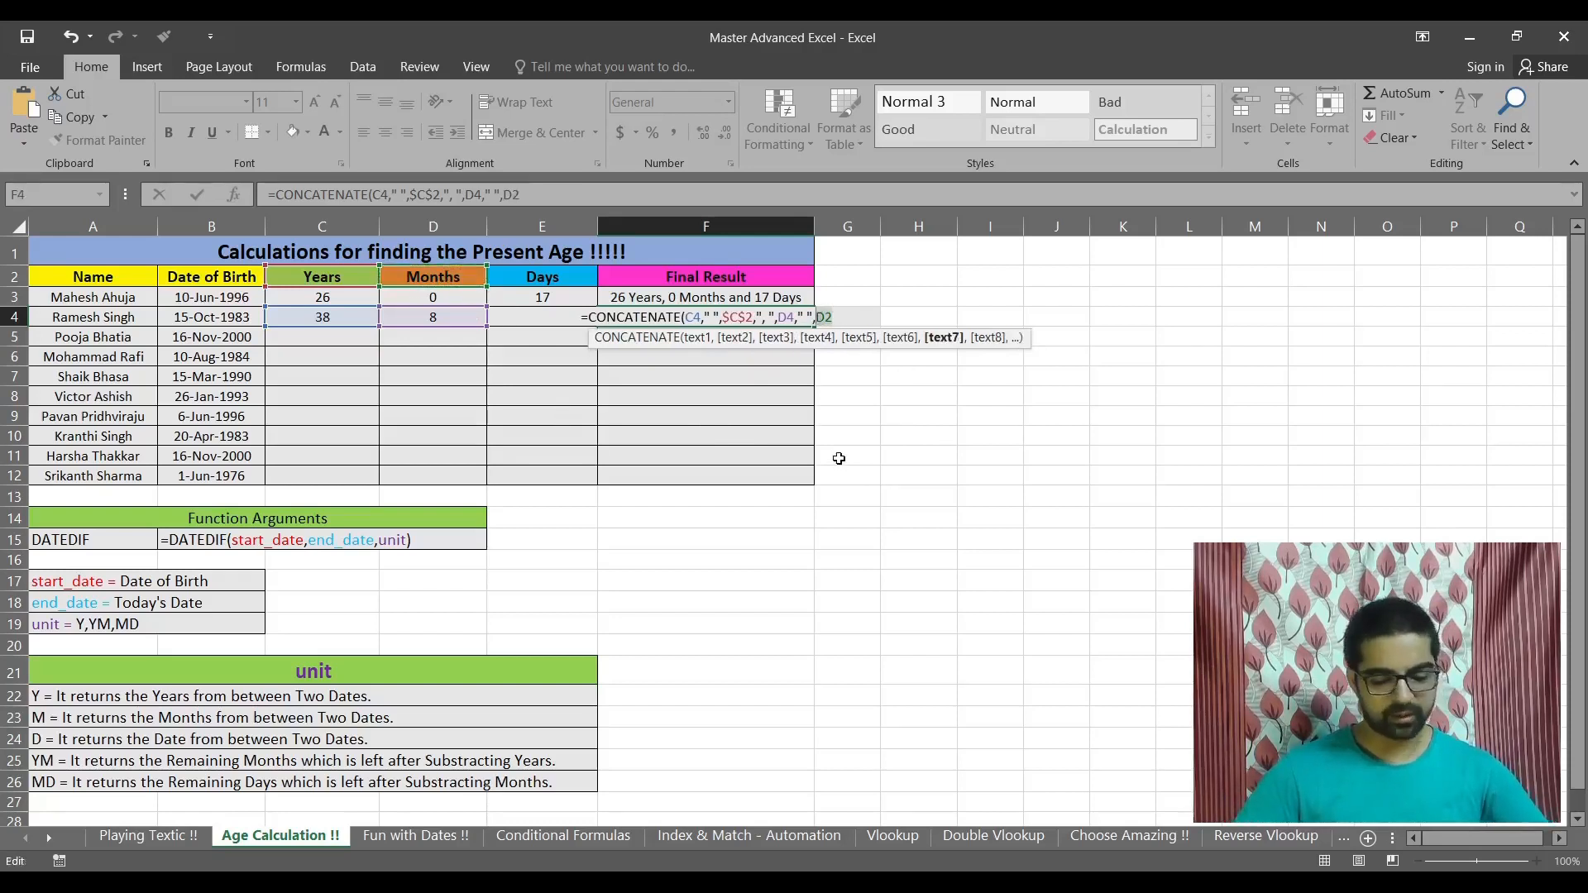
key(F4)
text(,)
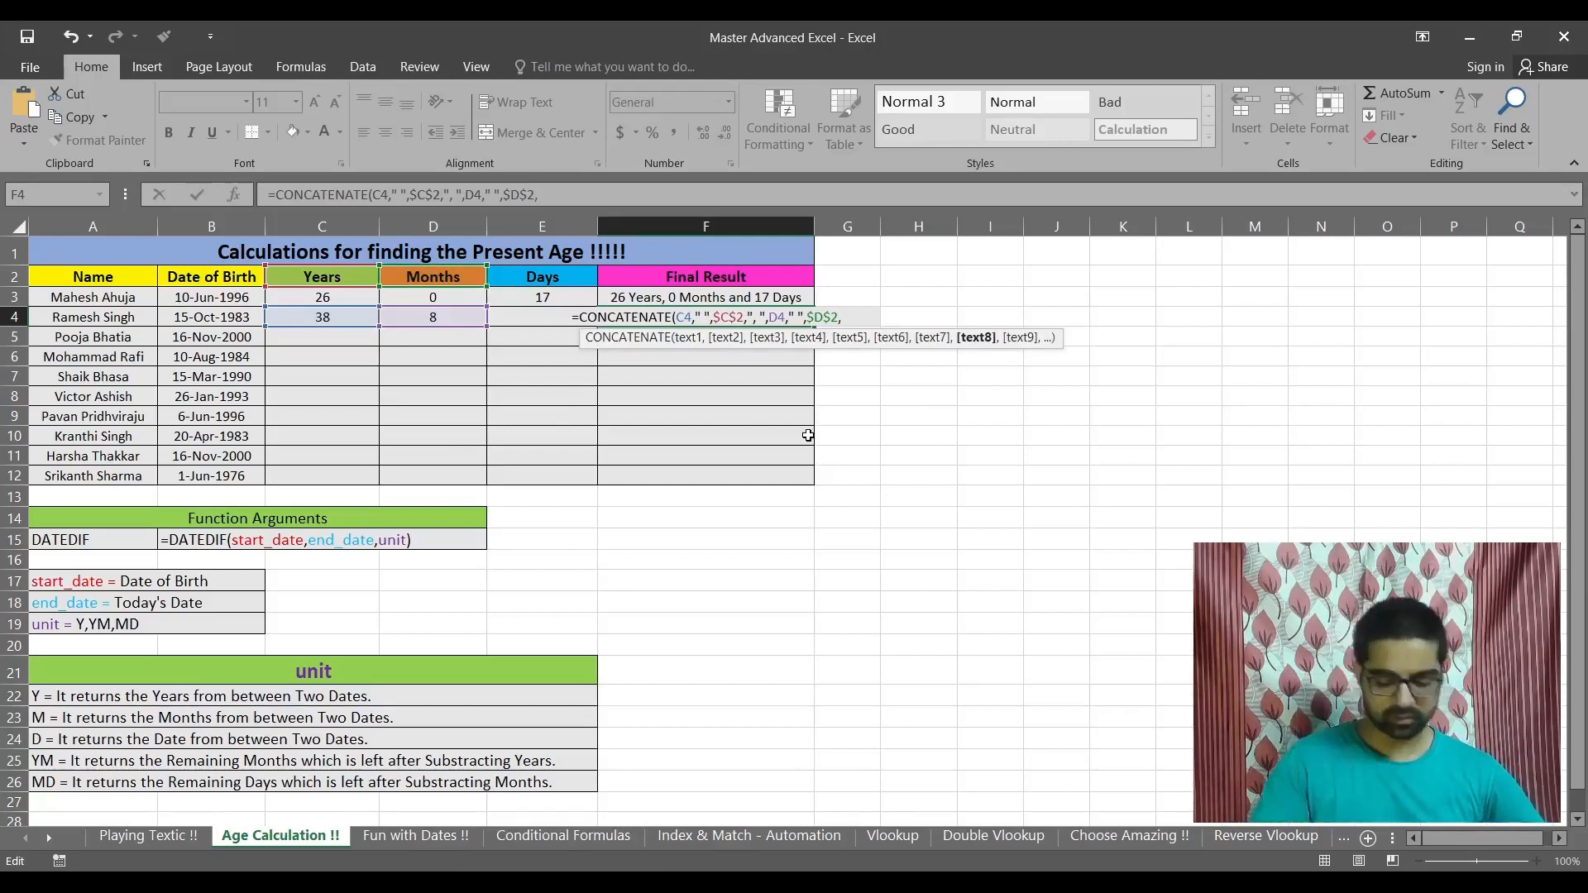
text(" and")
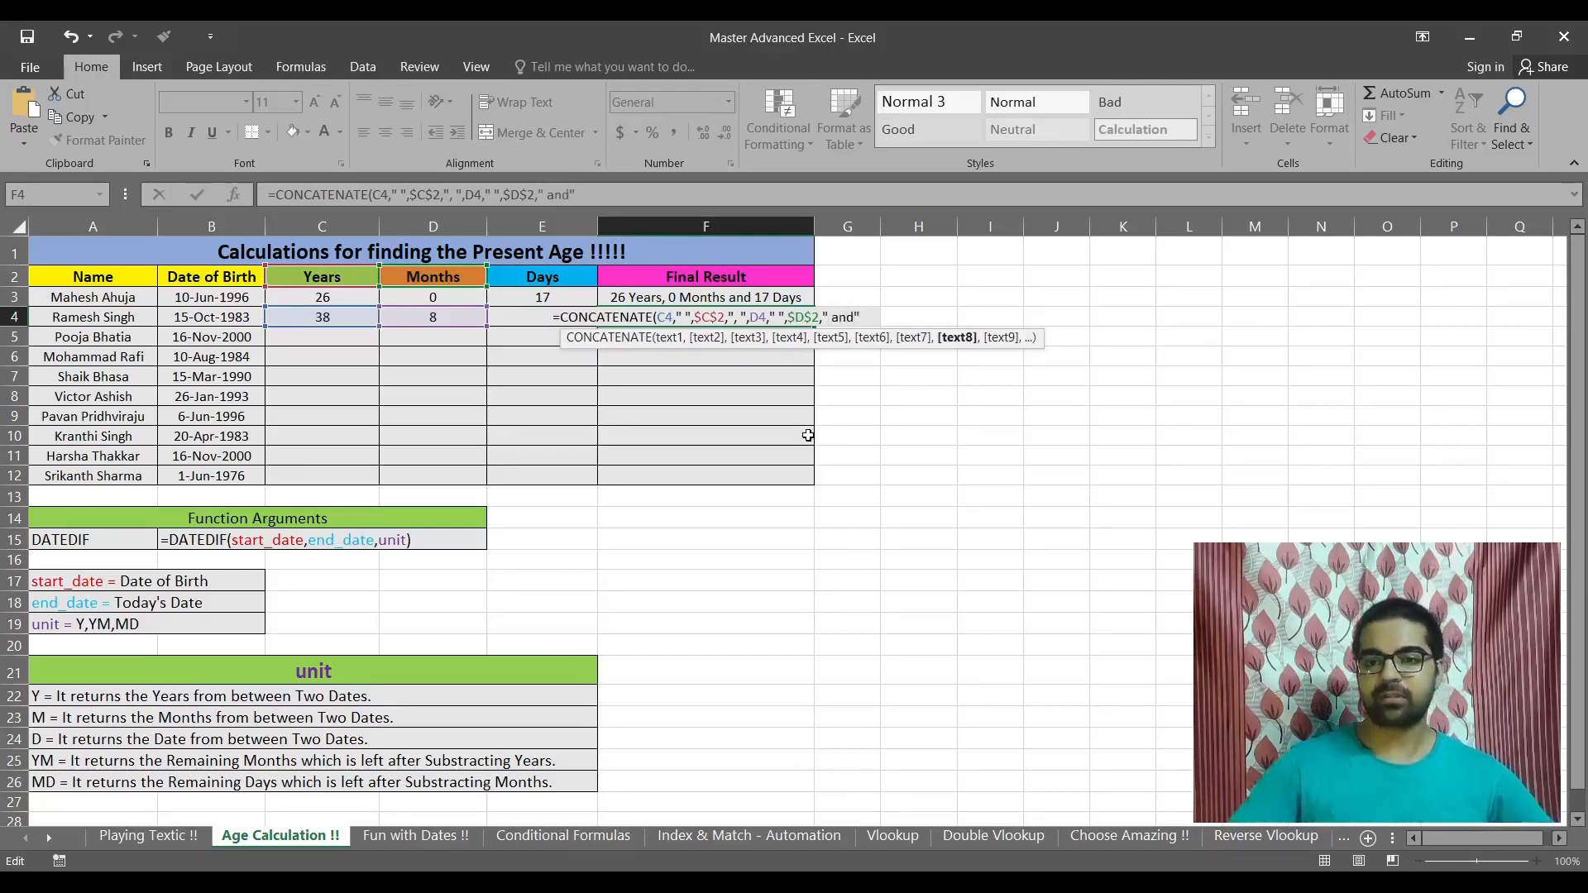
key(BackSpace)
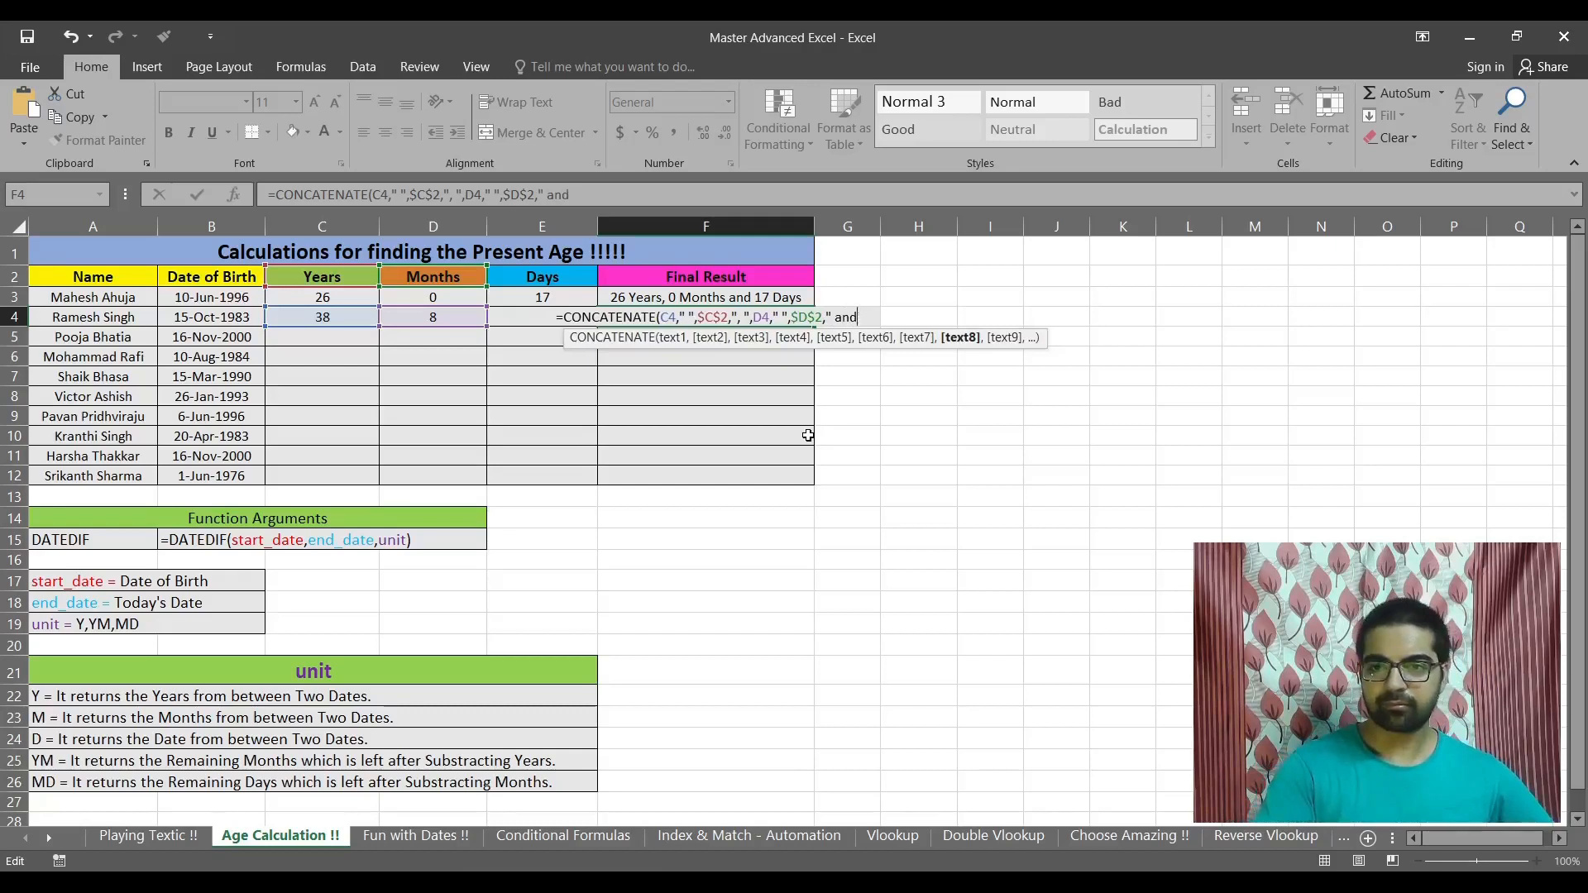
text(")
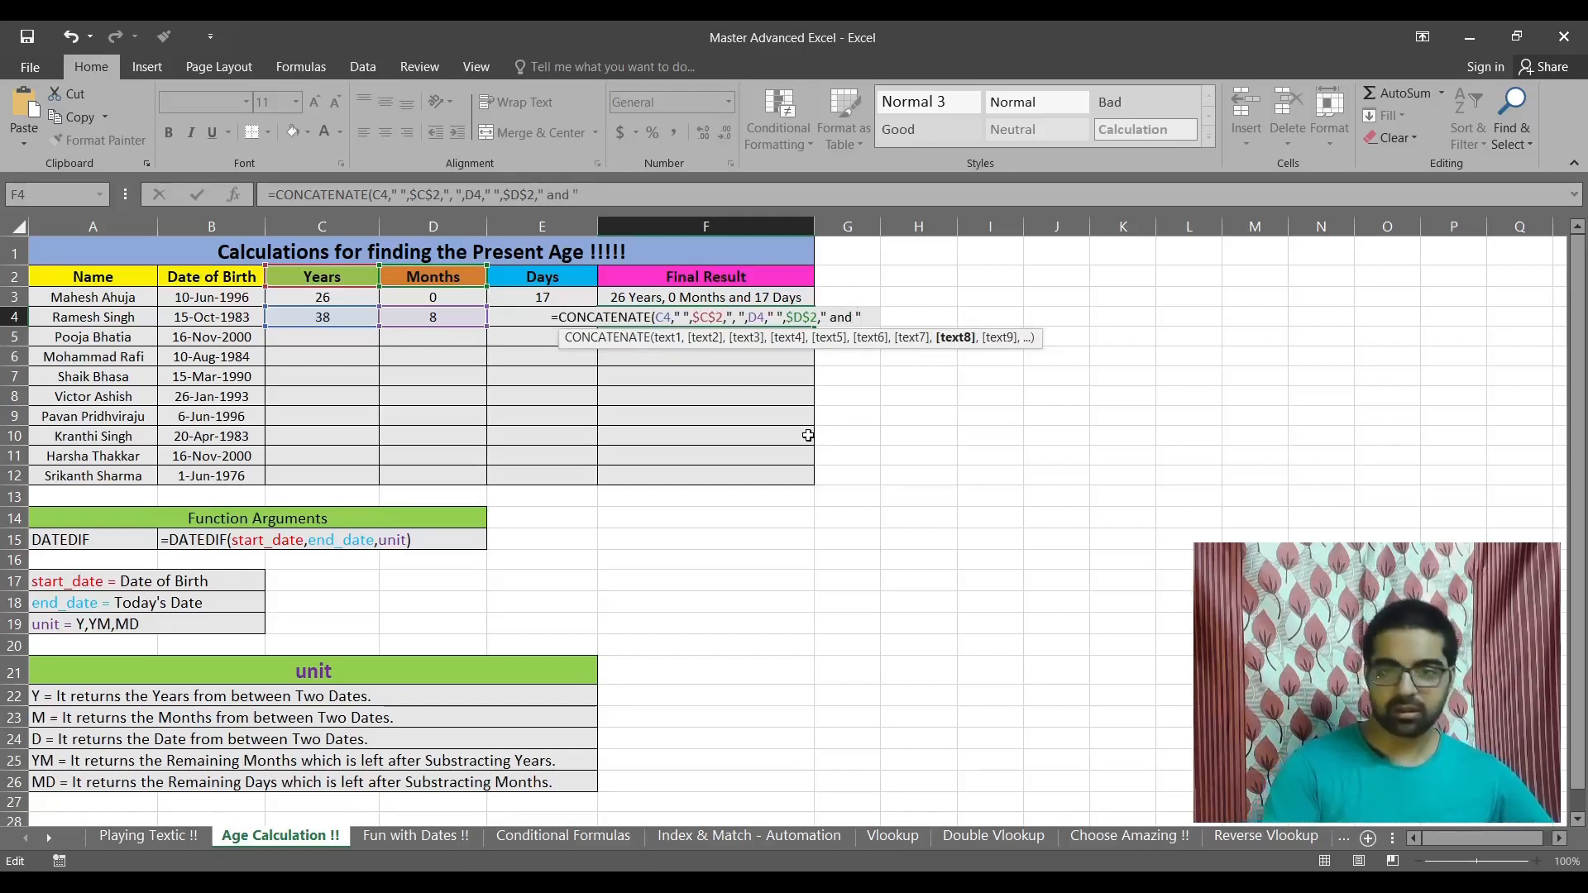
text(,)
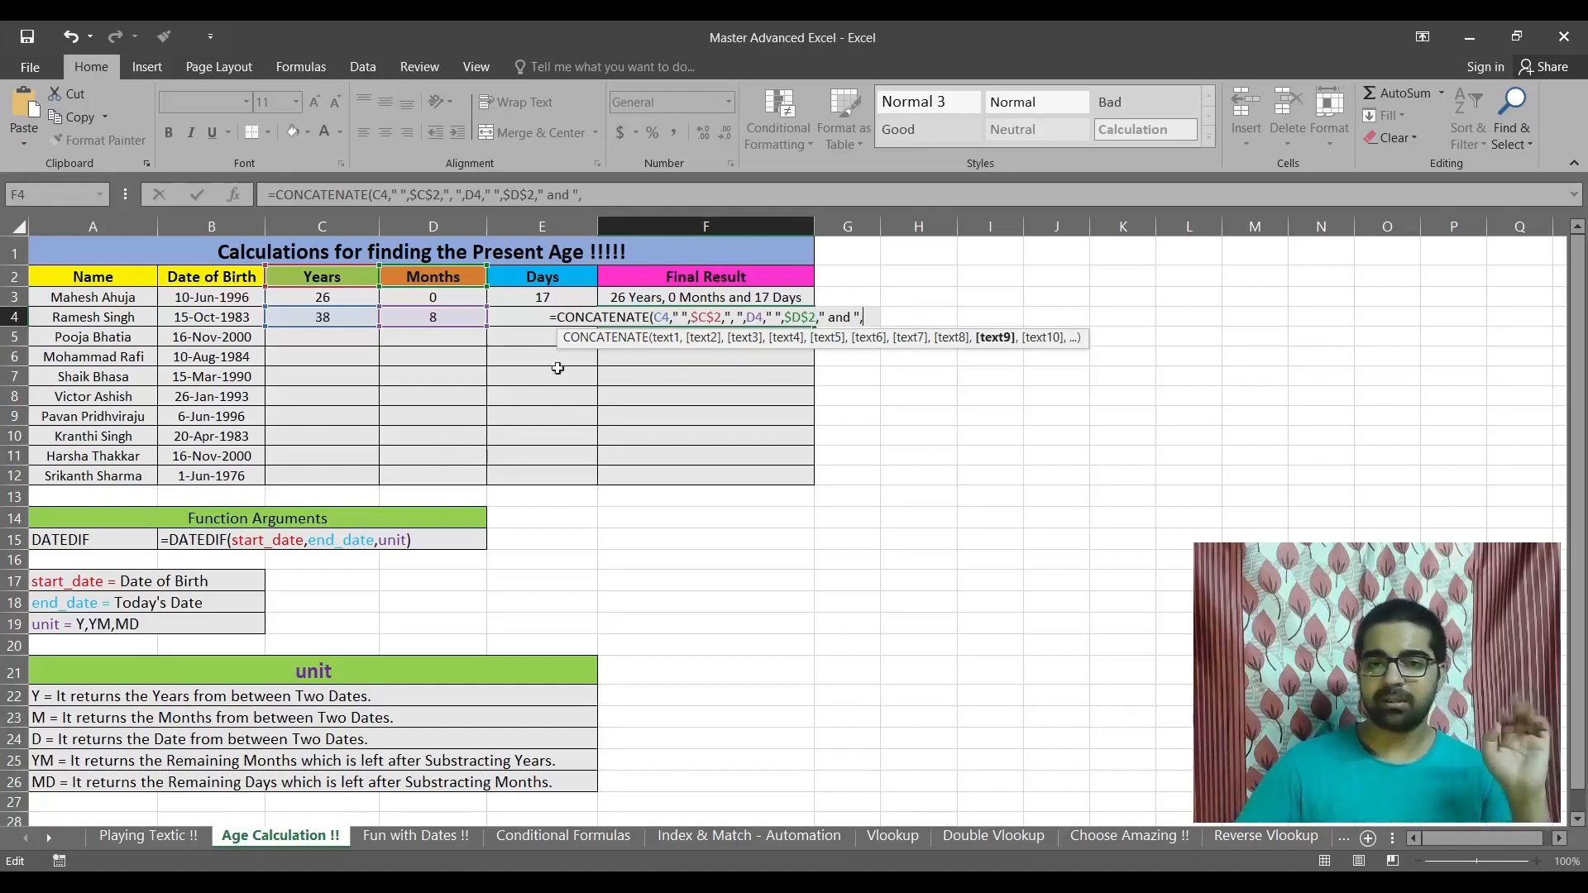
Step: Append the days value E4 and a space " " to the CONCATENATE formula in F4
click(524, 318)
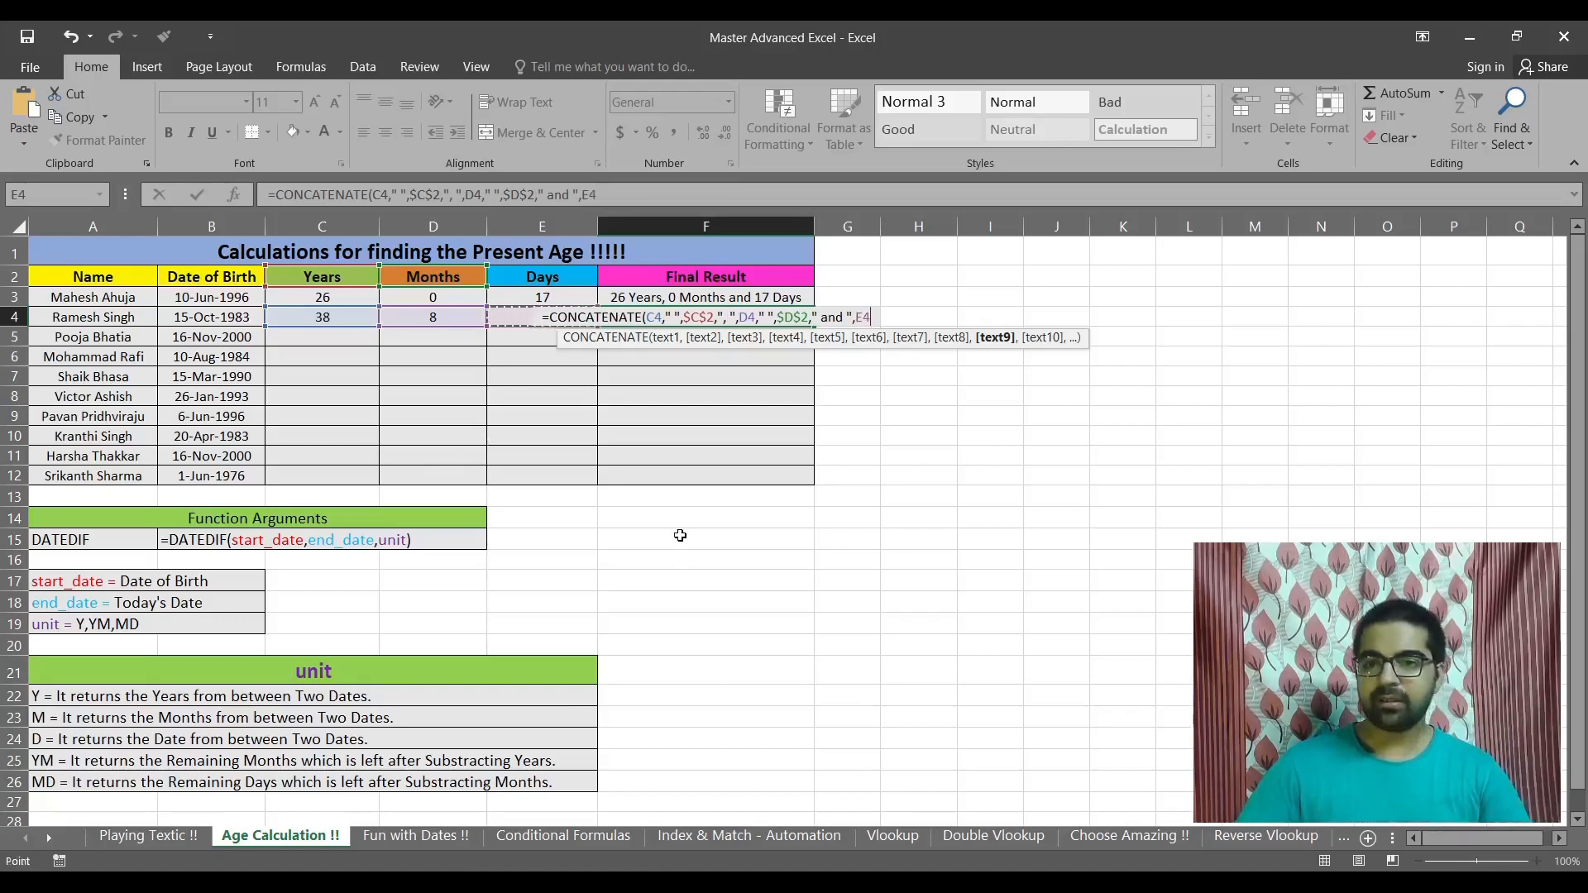
text(,)
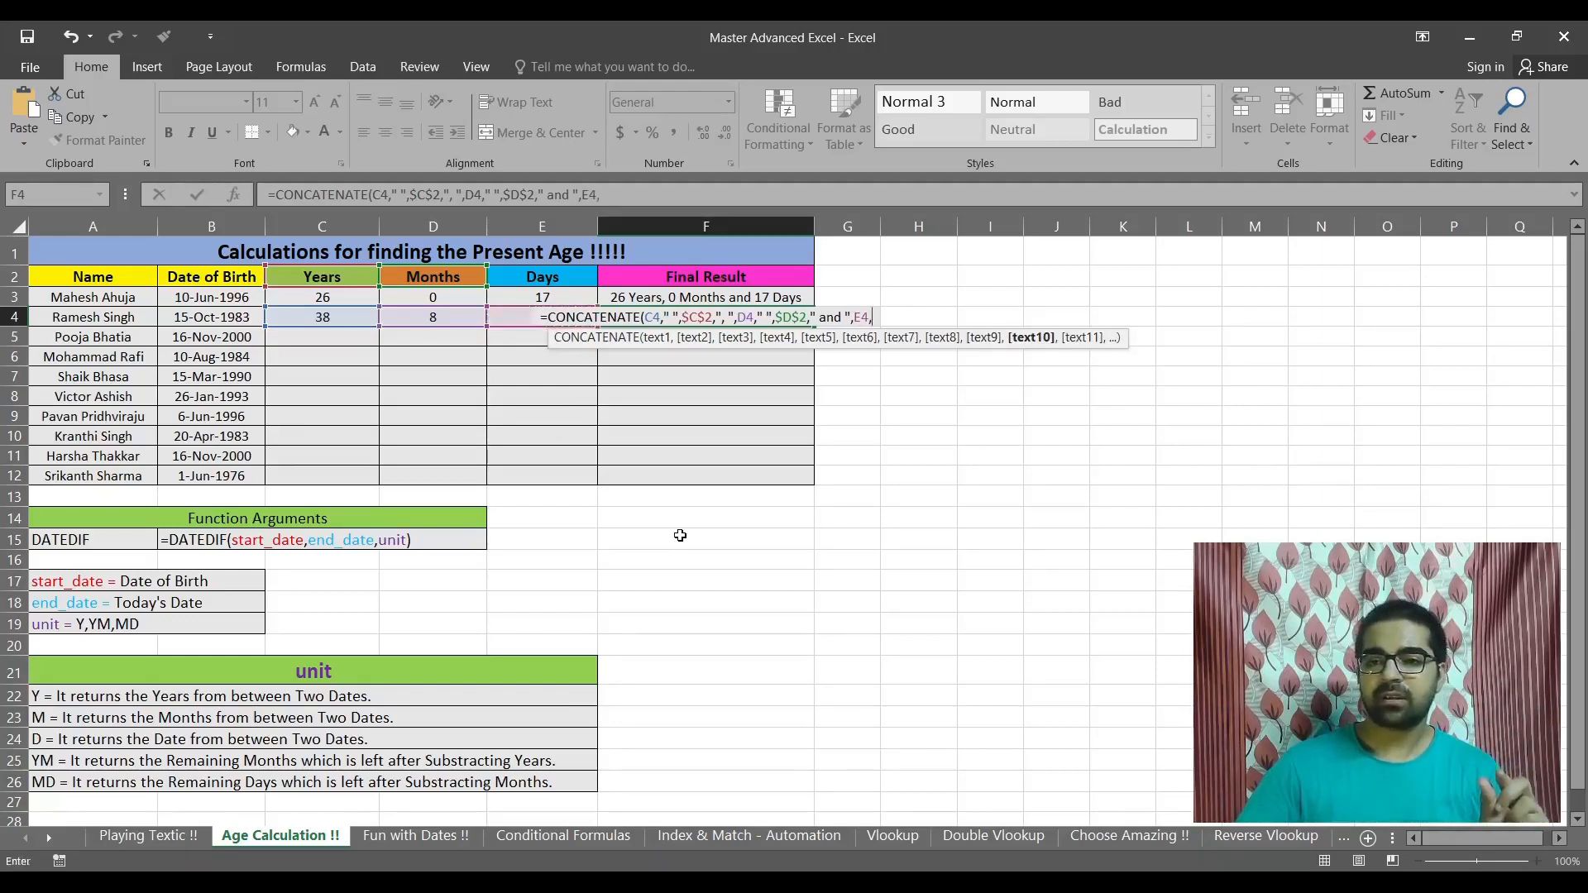
text(" ")
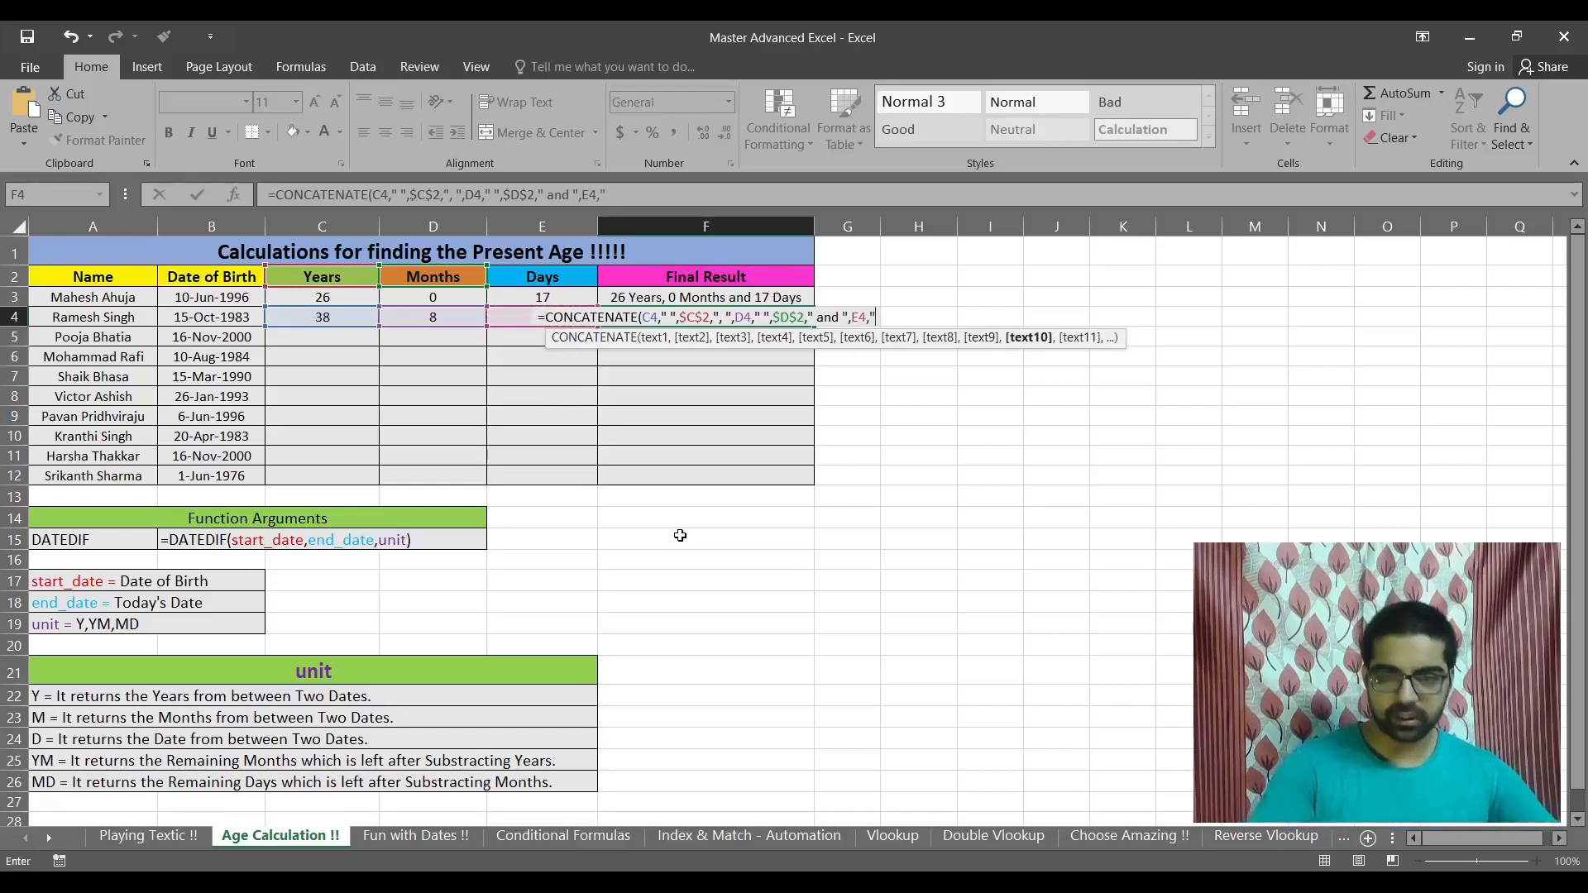
text(,)
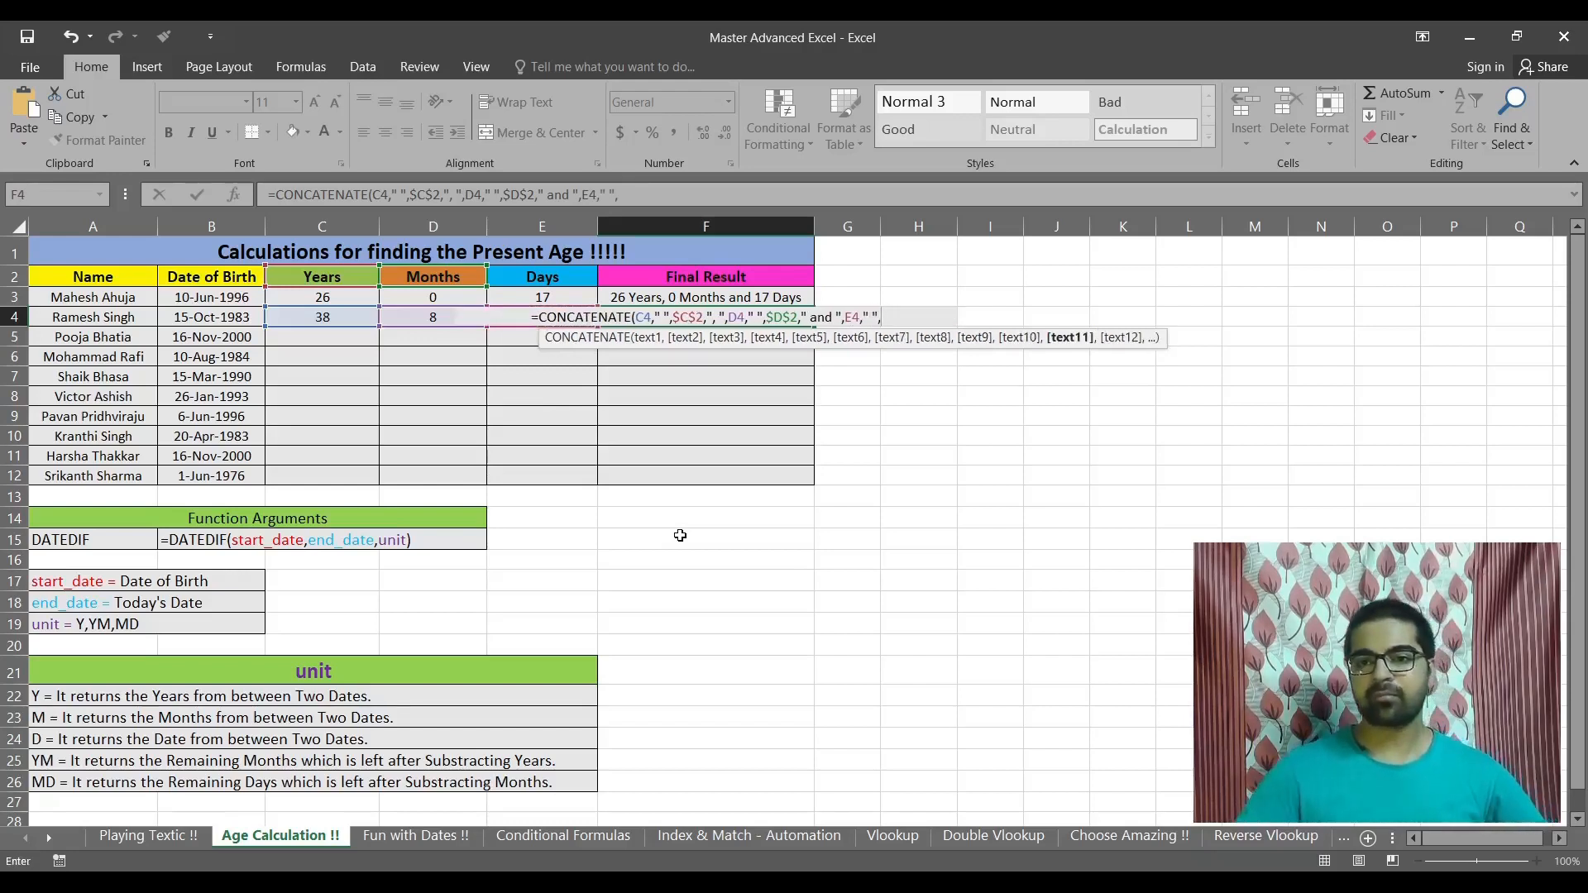
Step: Add the Days header to the F4 formula as absolute reference $E$2, and complete the CONCATENATE formula
click(545, 276)
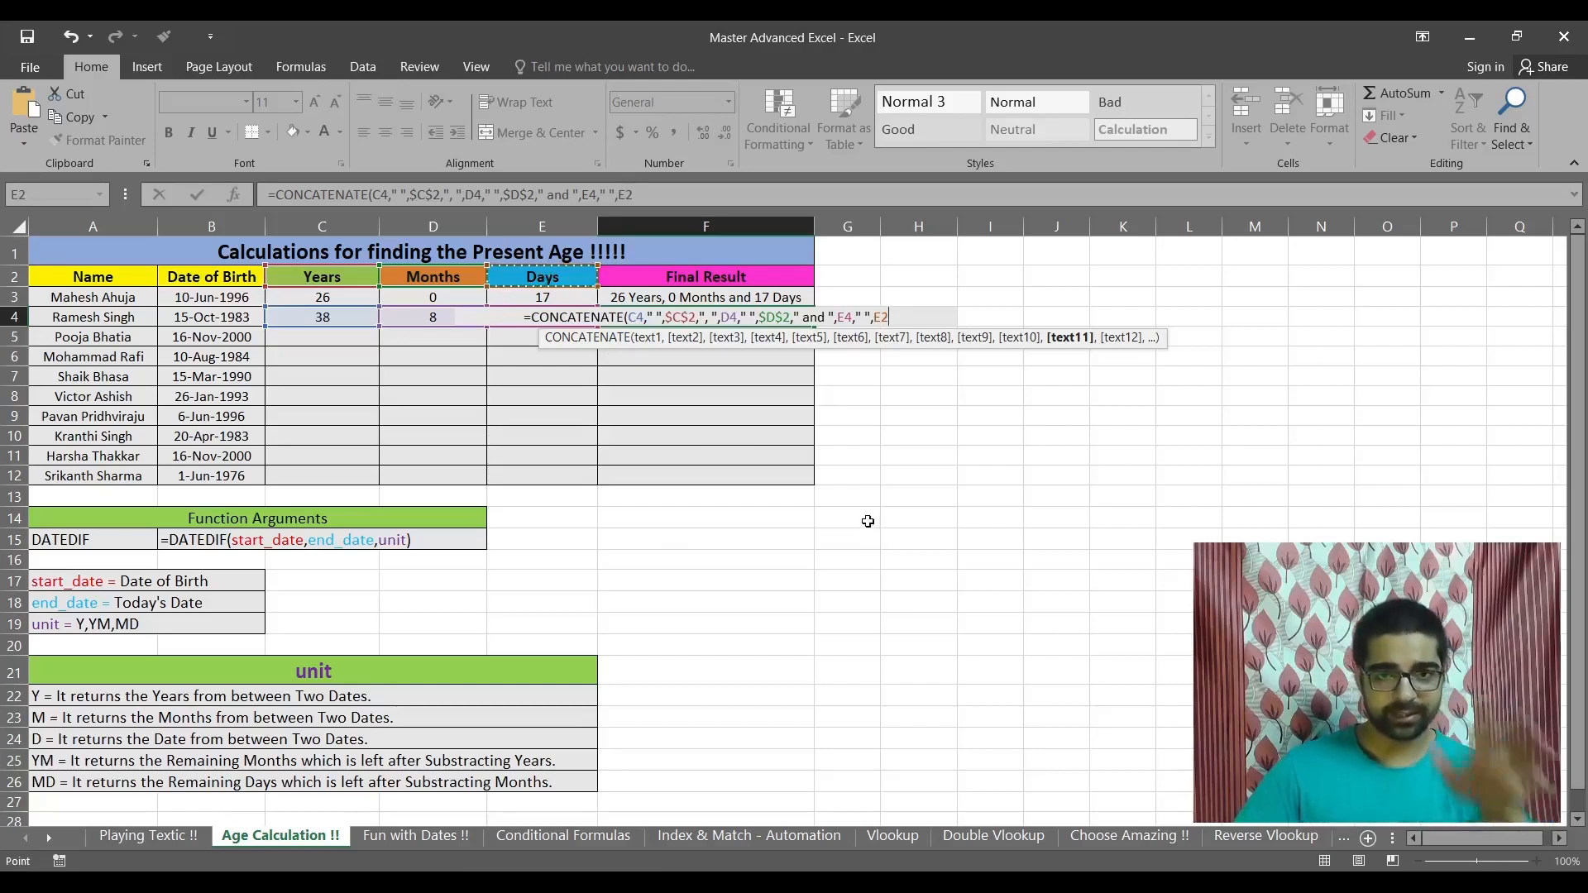
click(894, 315)
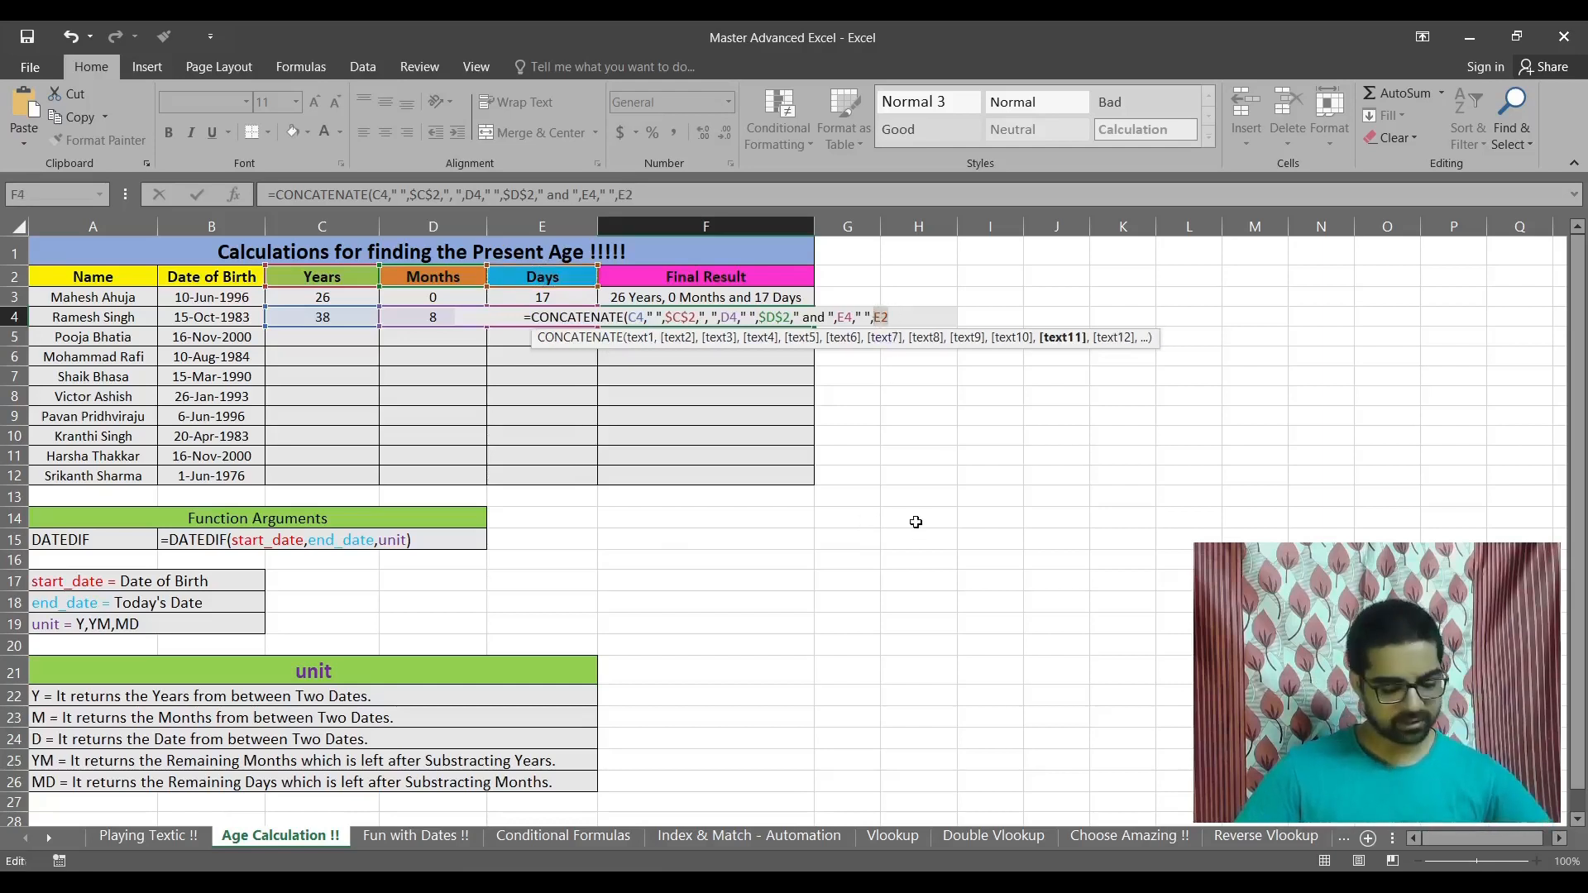
key(F4)
key(Right)
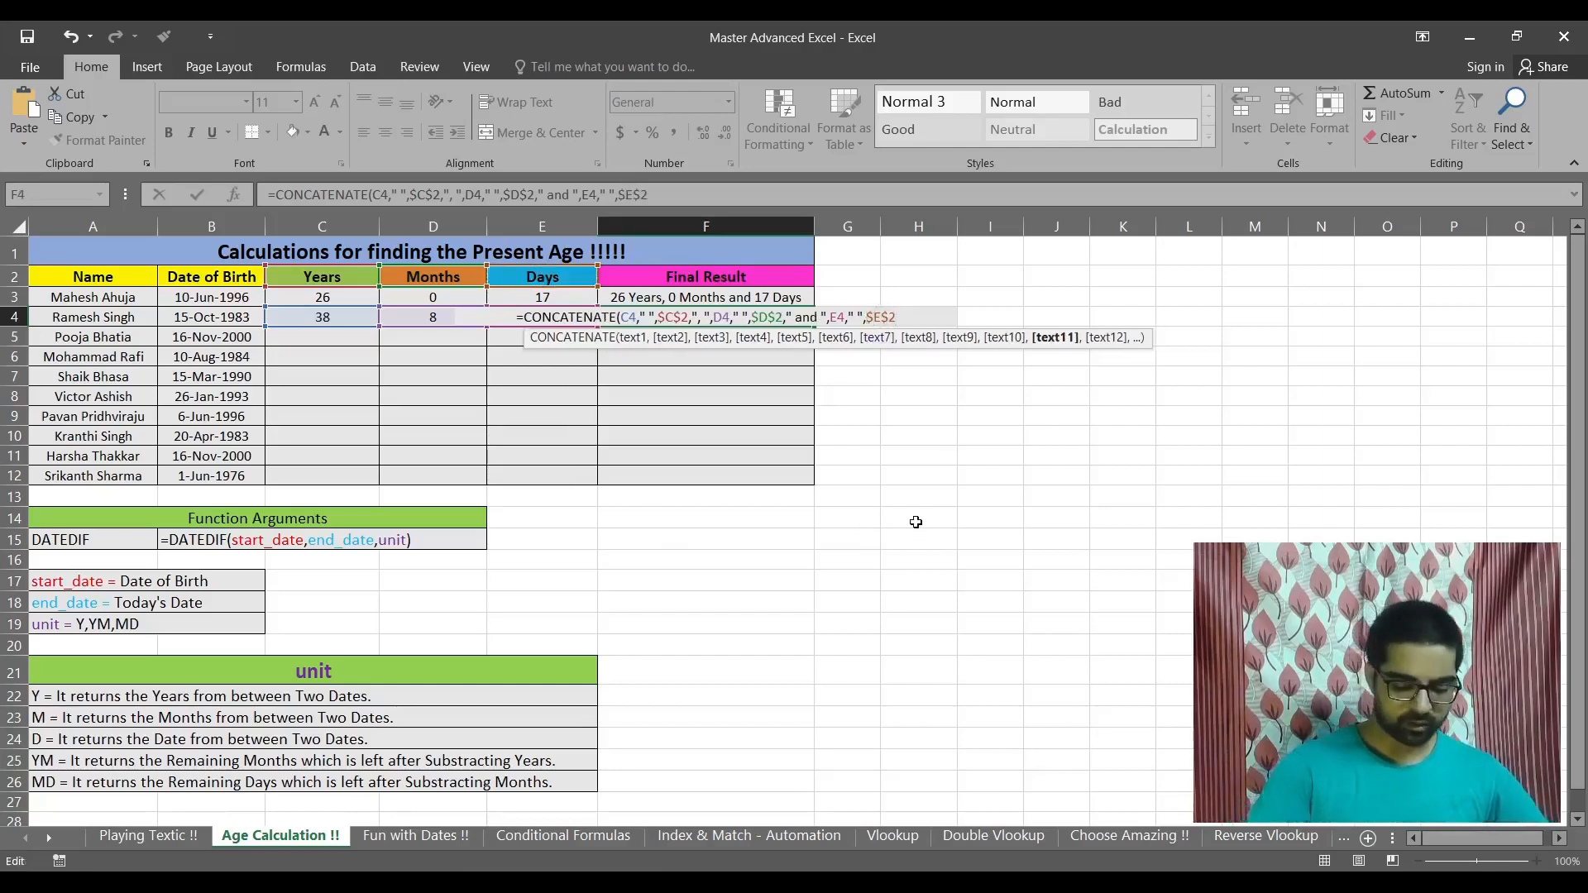
text())
key(Return)
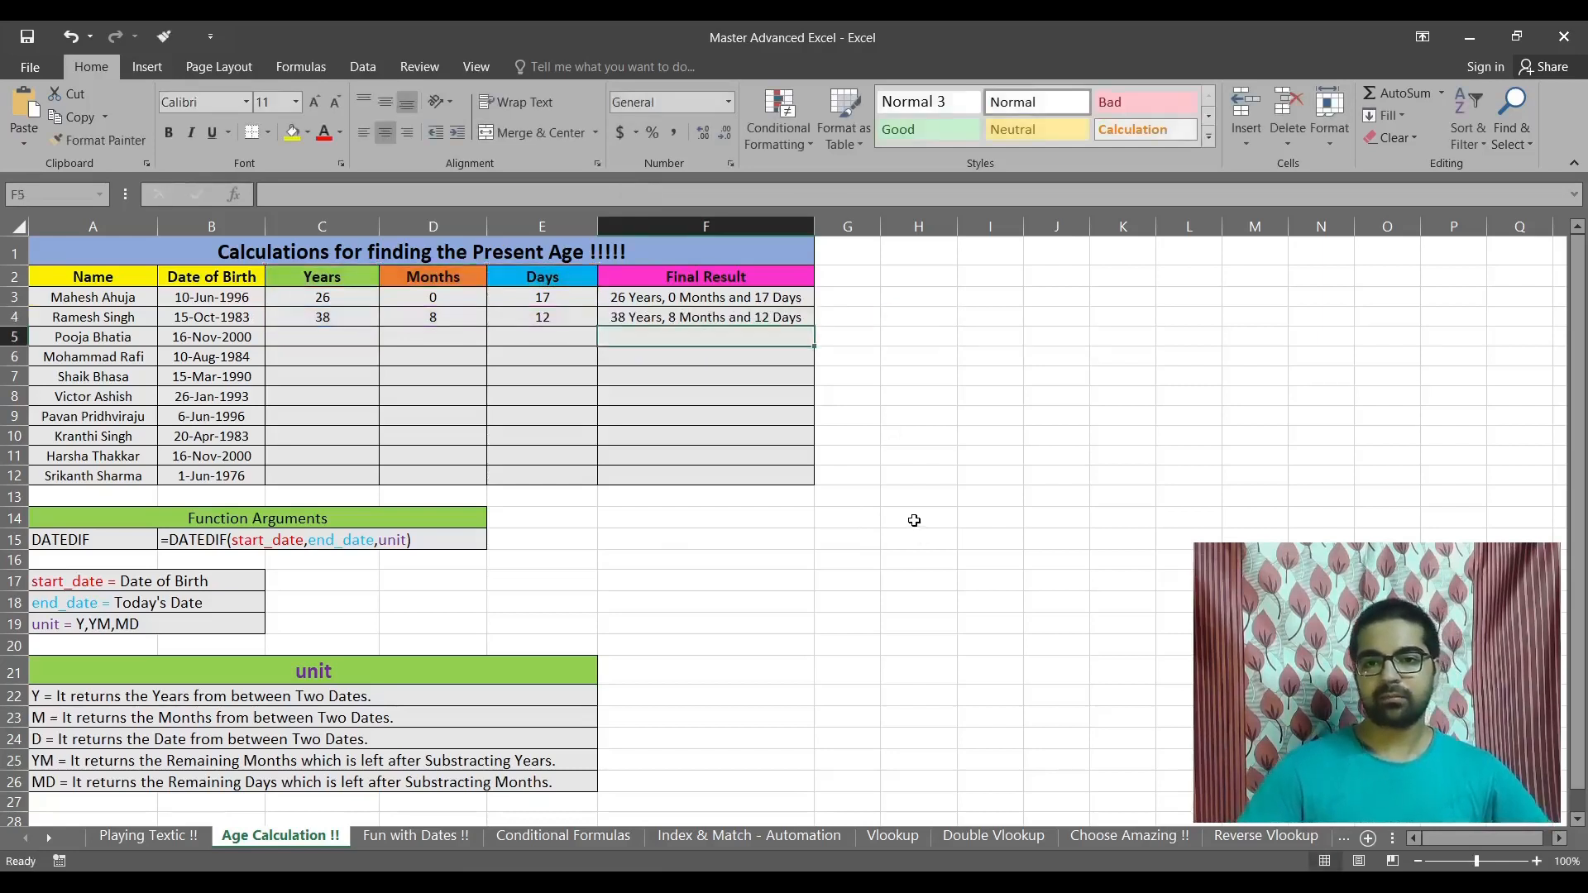
Step: Try to fill the F4 formula down through F12, and undo that fill
key(Up)
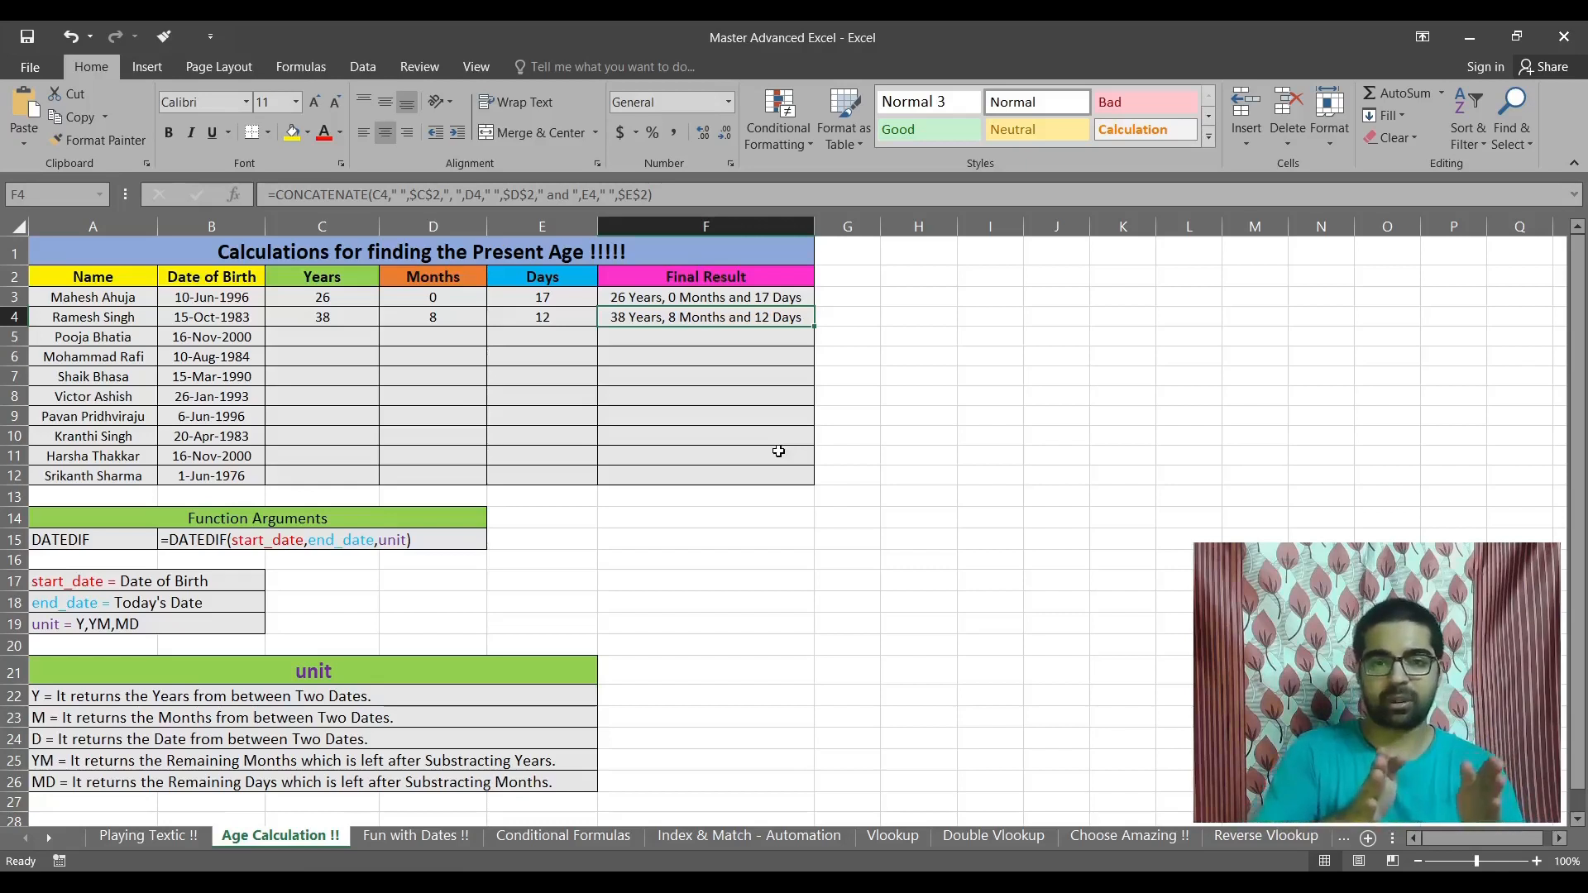
drag(814, 326, 818, 482)
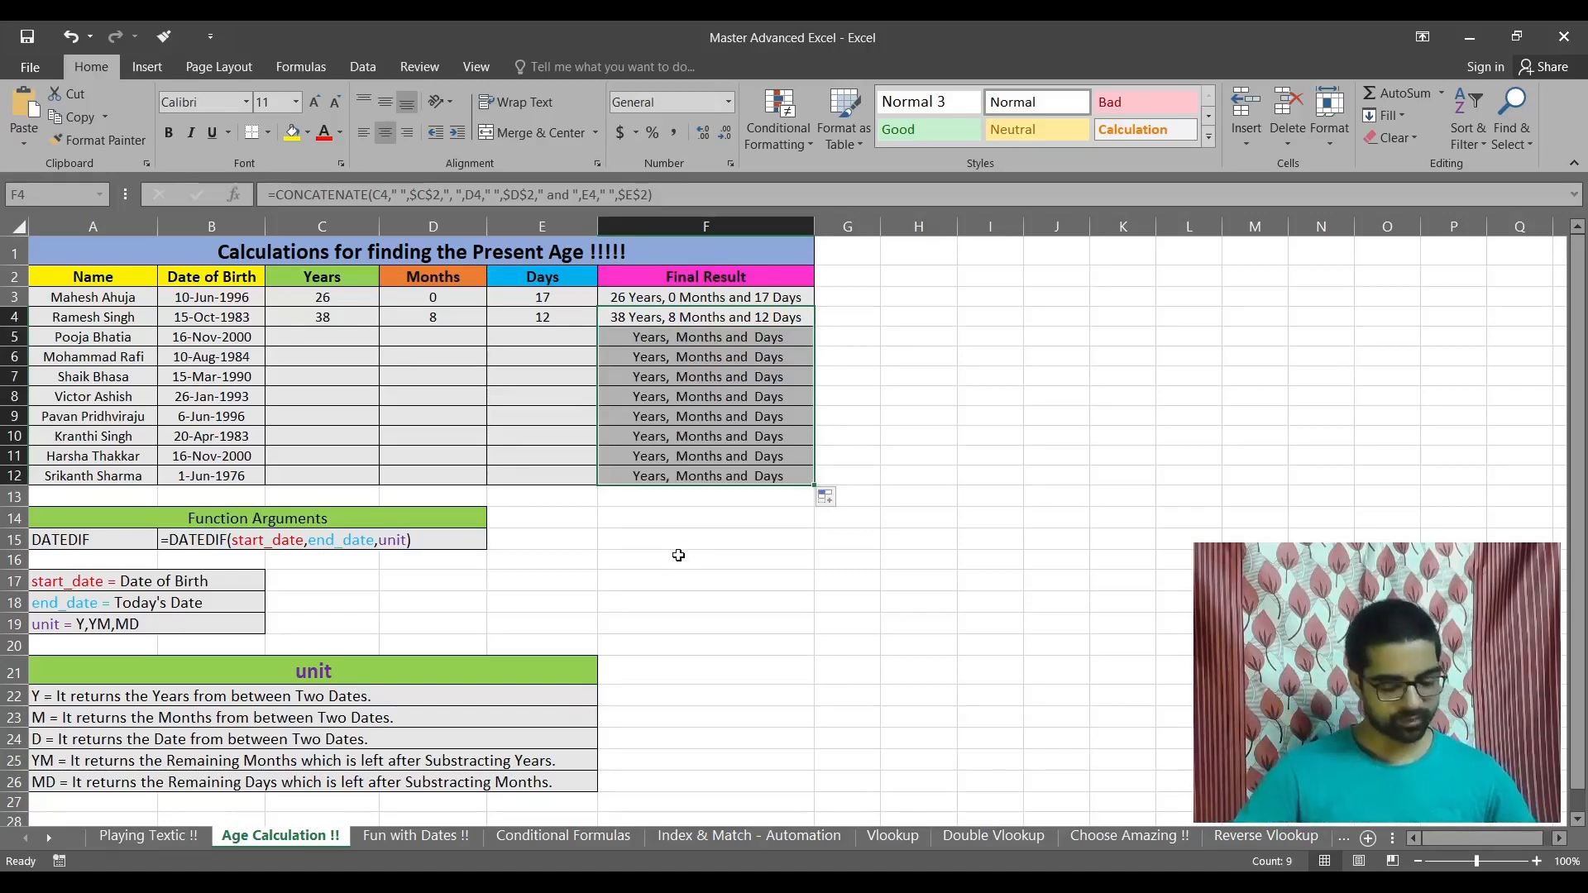
key(ctrl+z)
Step: Fill the Years, Months and Days formulas in C4:E4 down to row 12, and the Final Result formula in F4 down to F12
drag(331, 321, 598, 488)
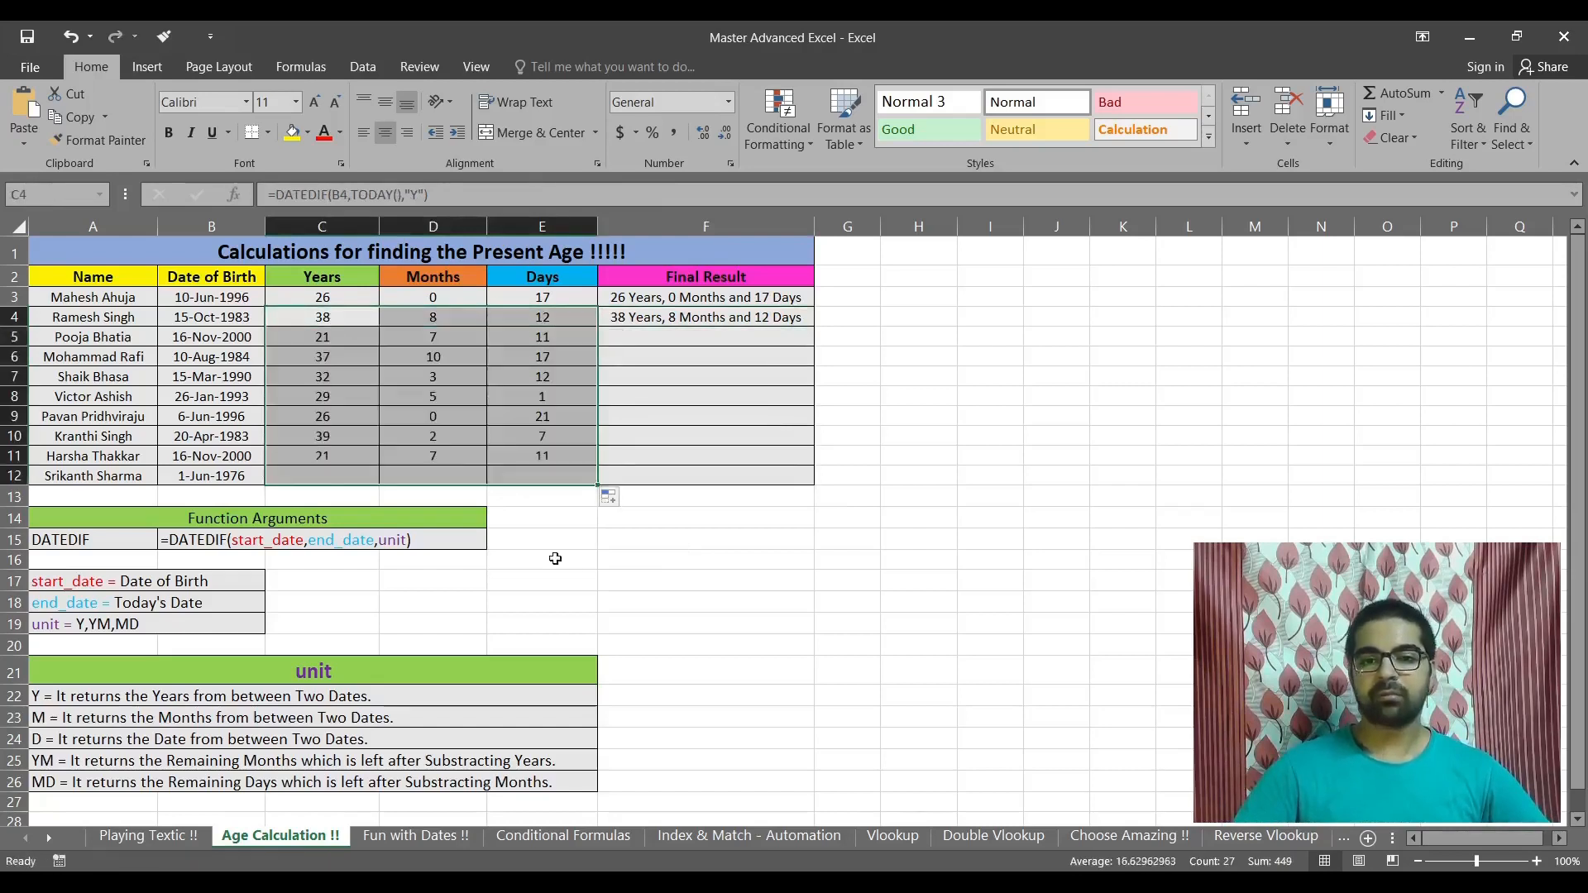
click(738, 317)
drag(815, 326, 814, 488)
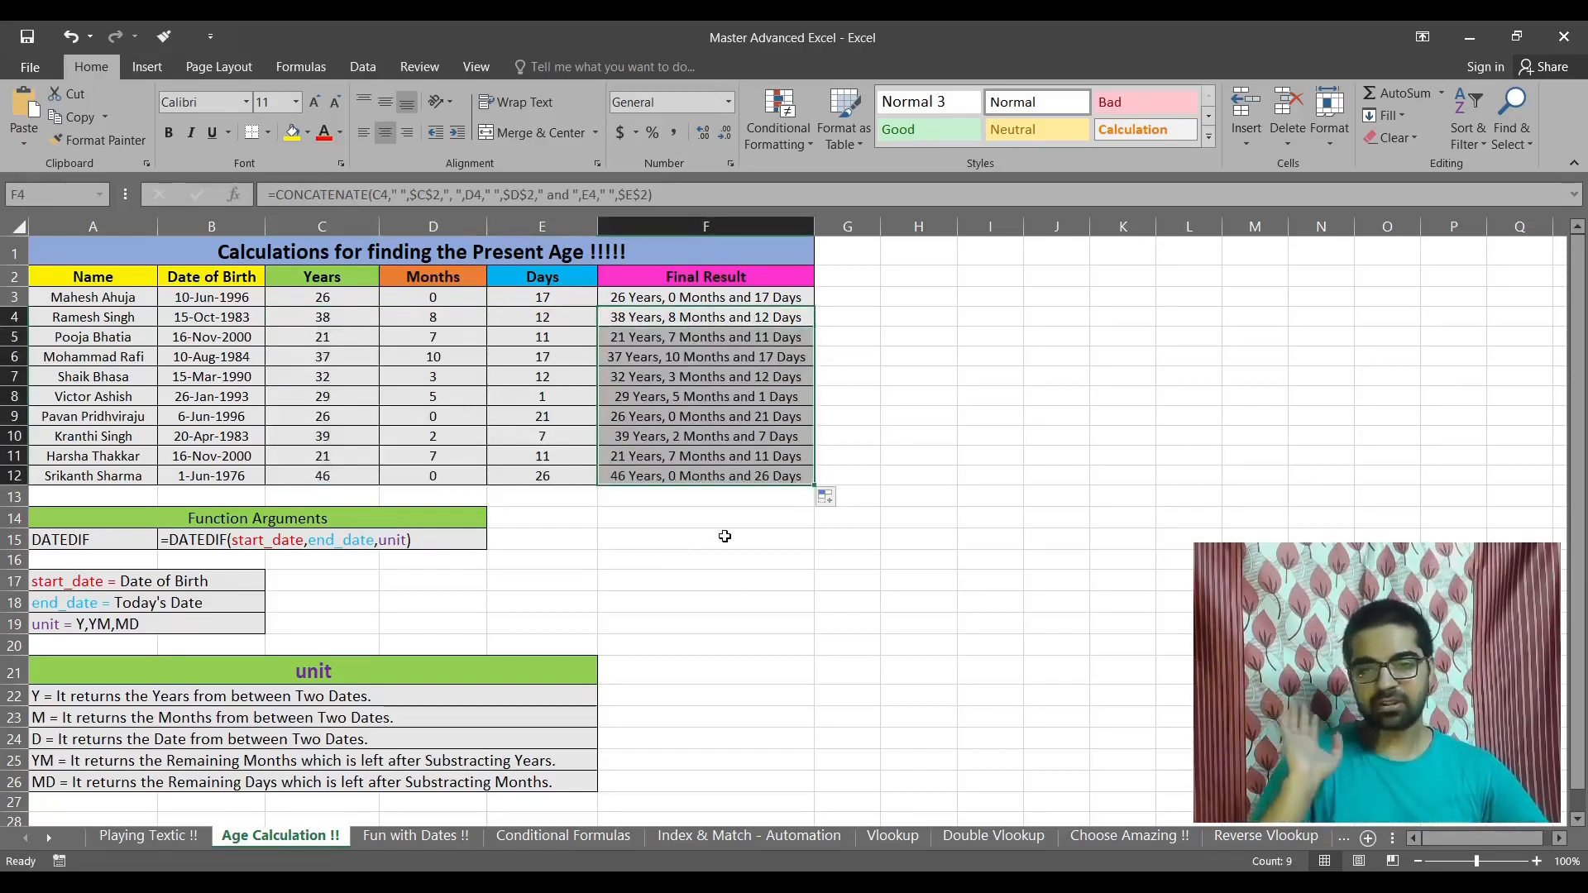
Step: Clear the Final Result cells F4:F12
key(Delete)
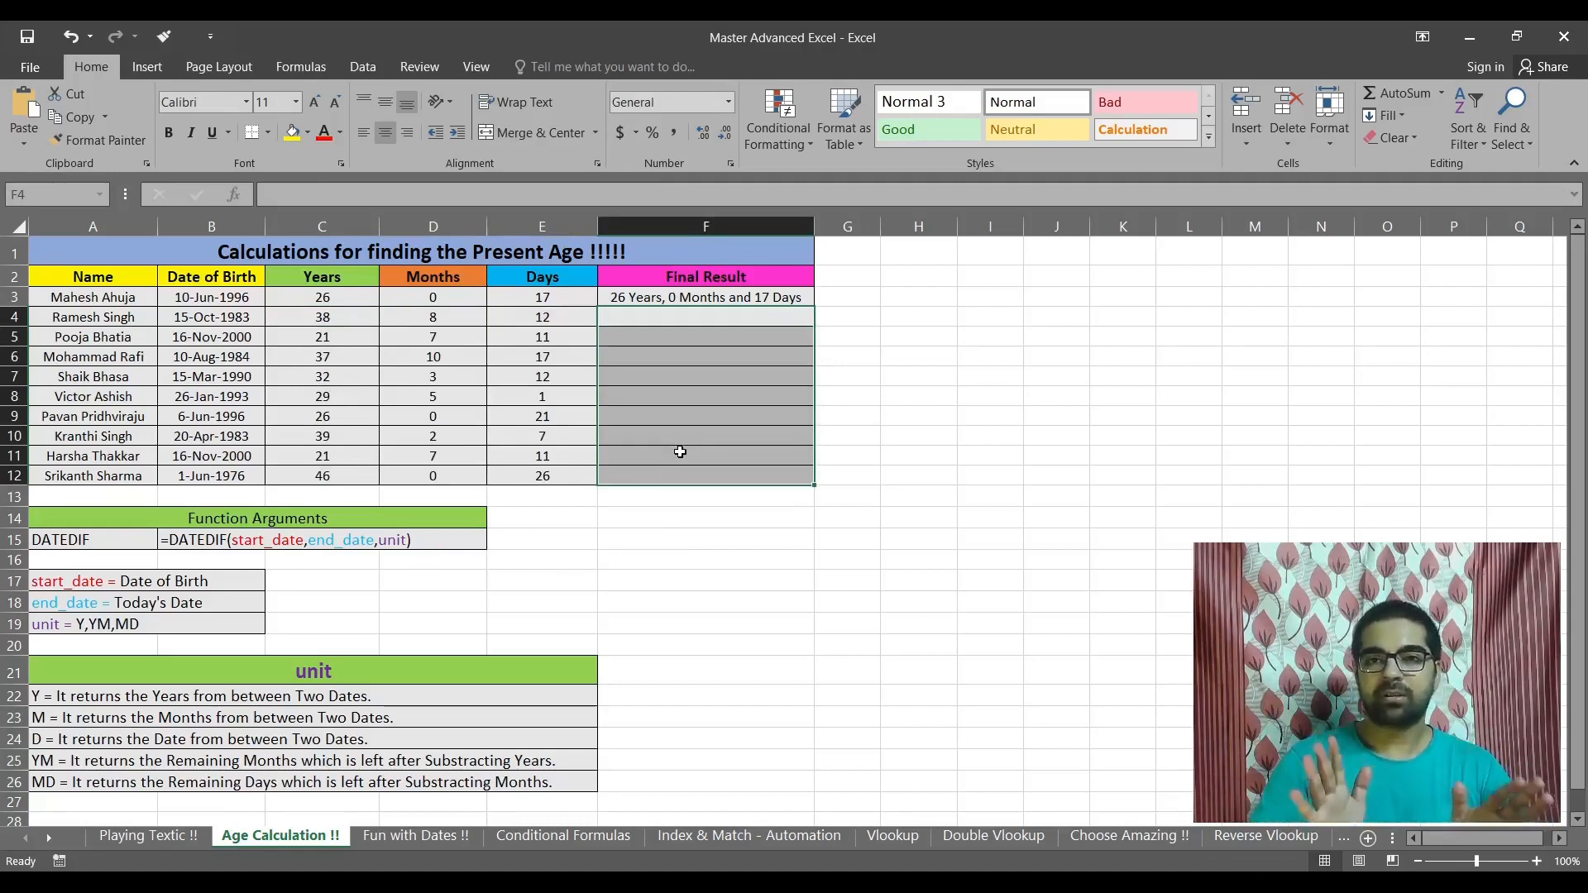